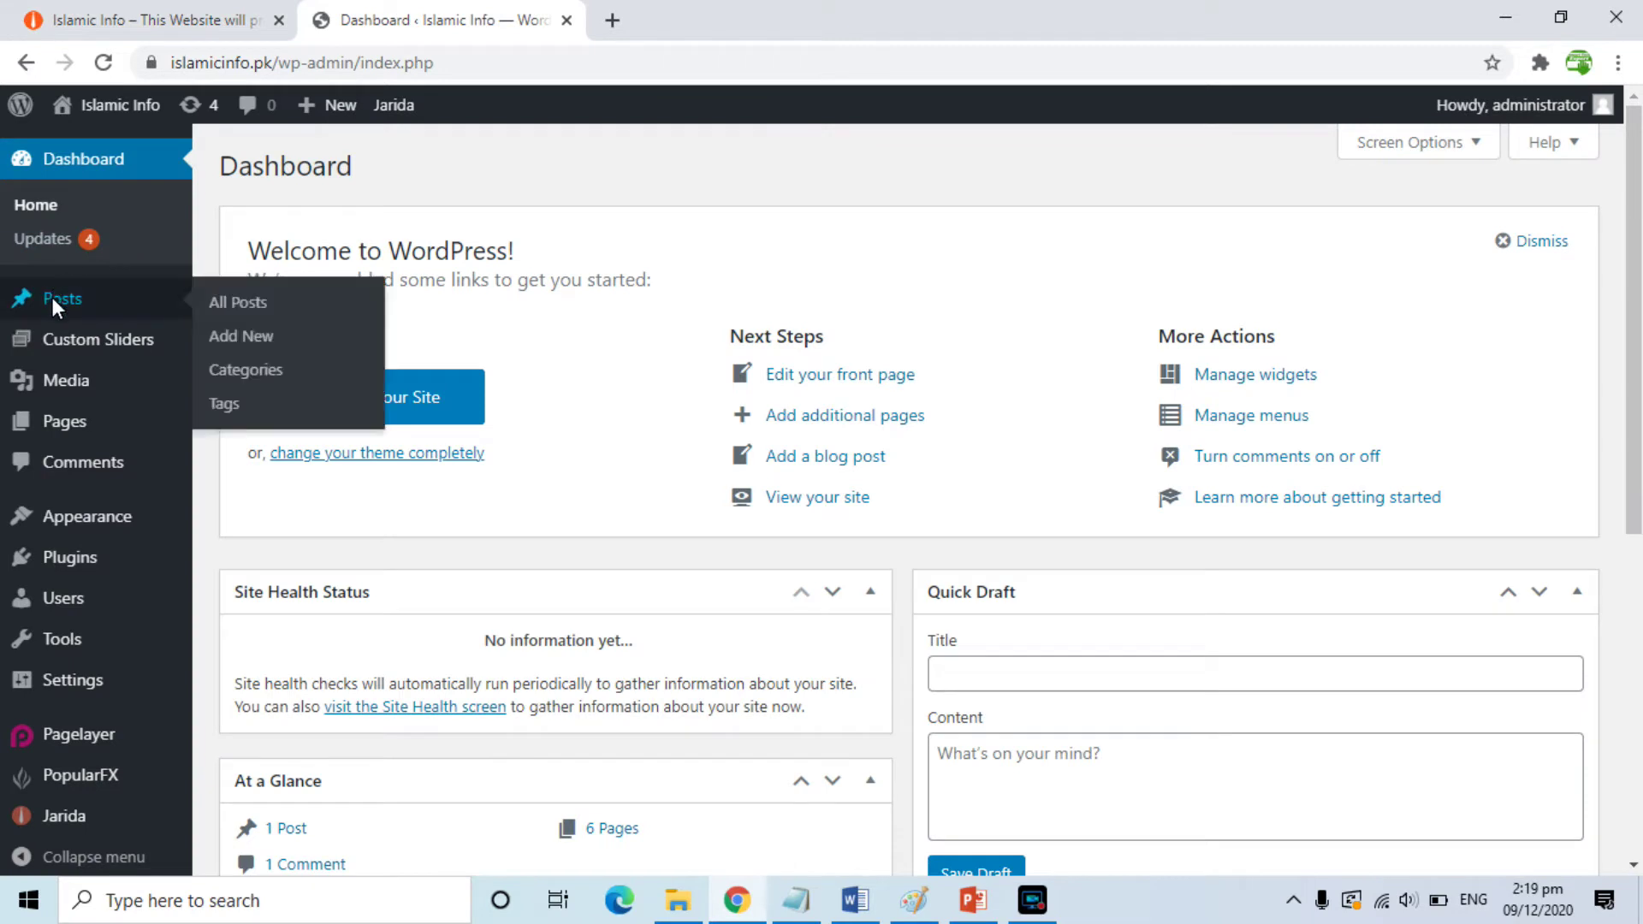
Step: Create a new post and go through the block editor's welcome guide until it is closed
click(233, 337)
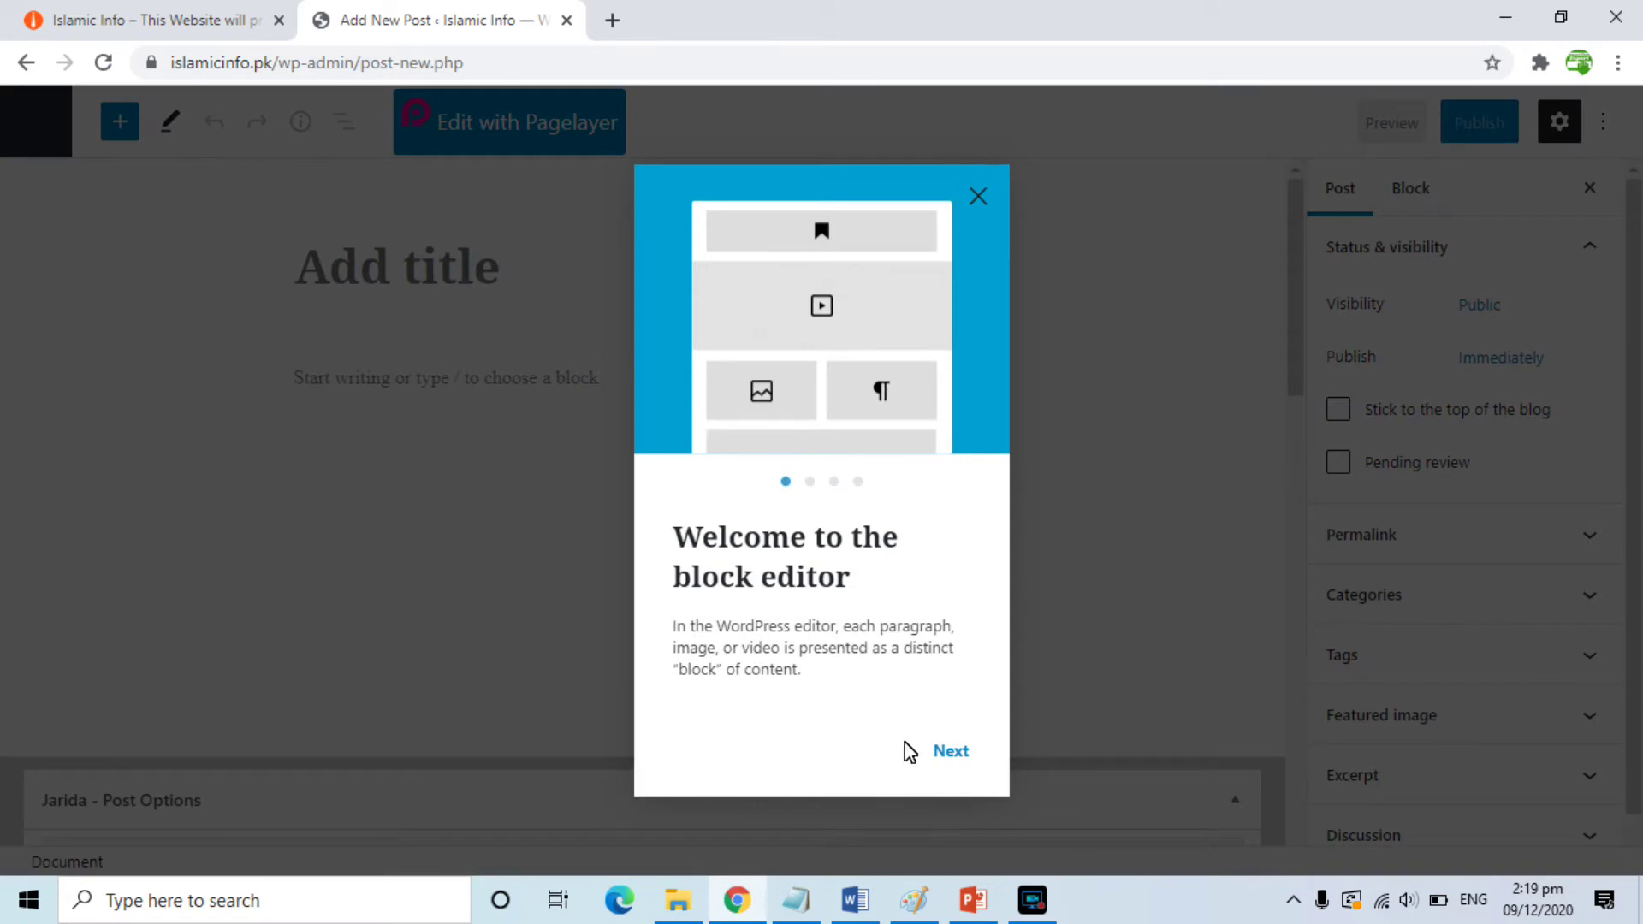
click(953, 755)
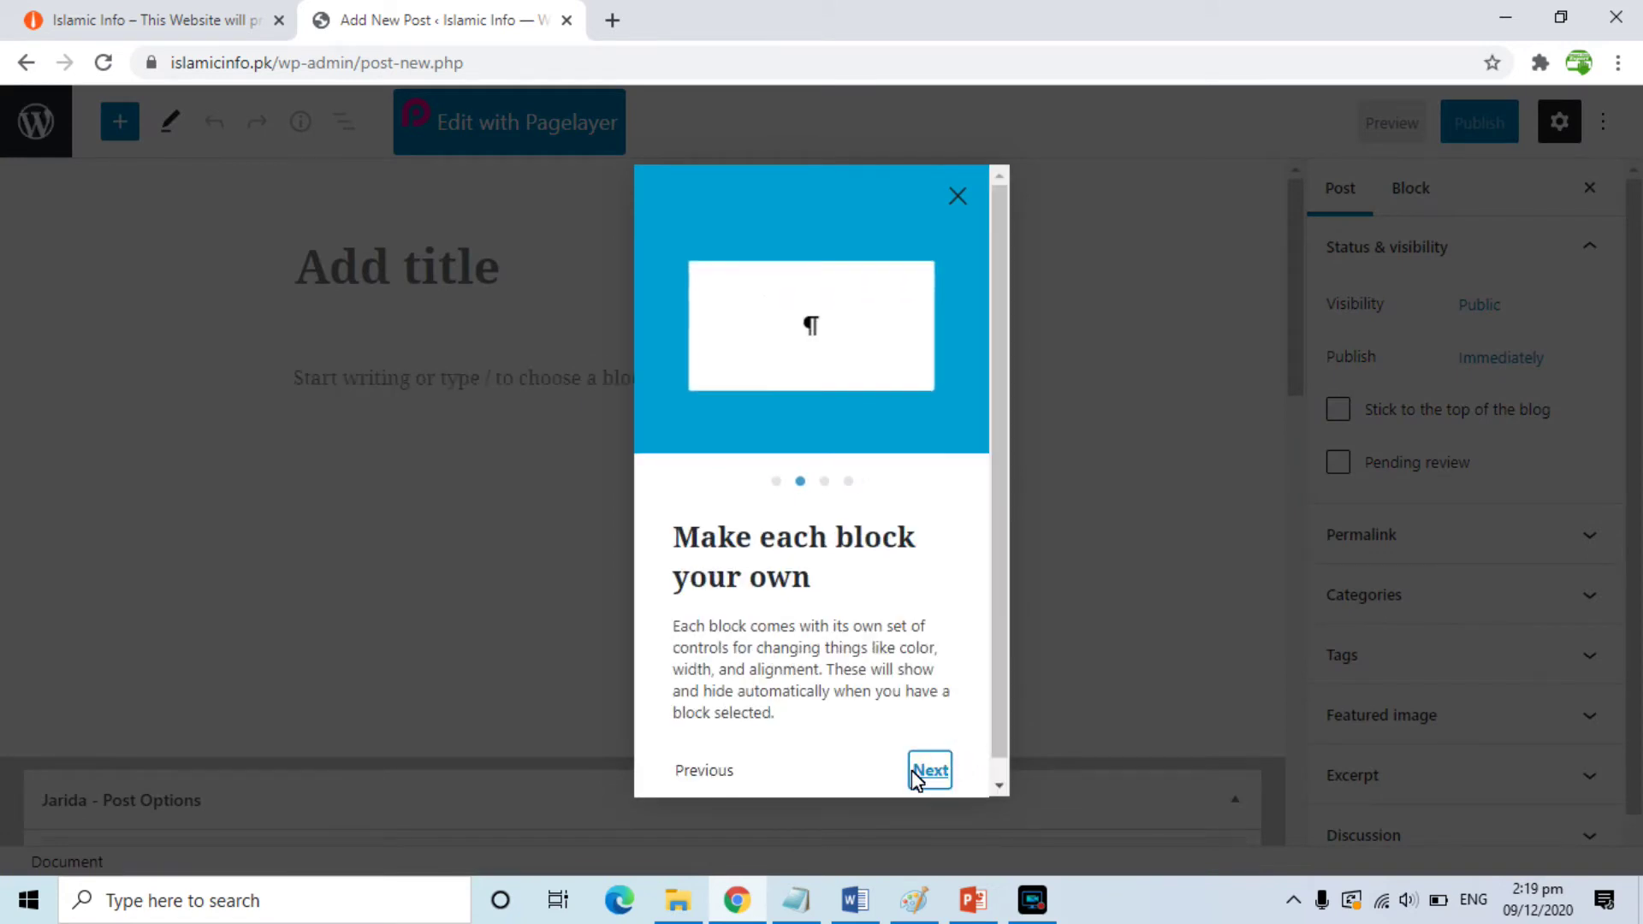
click(922, 774)
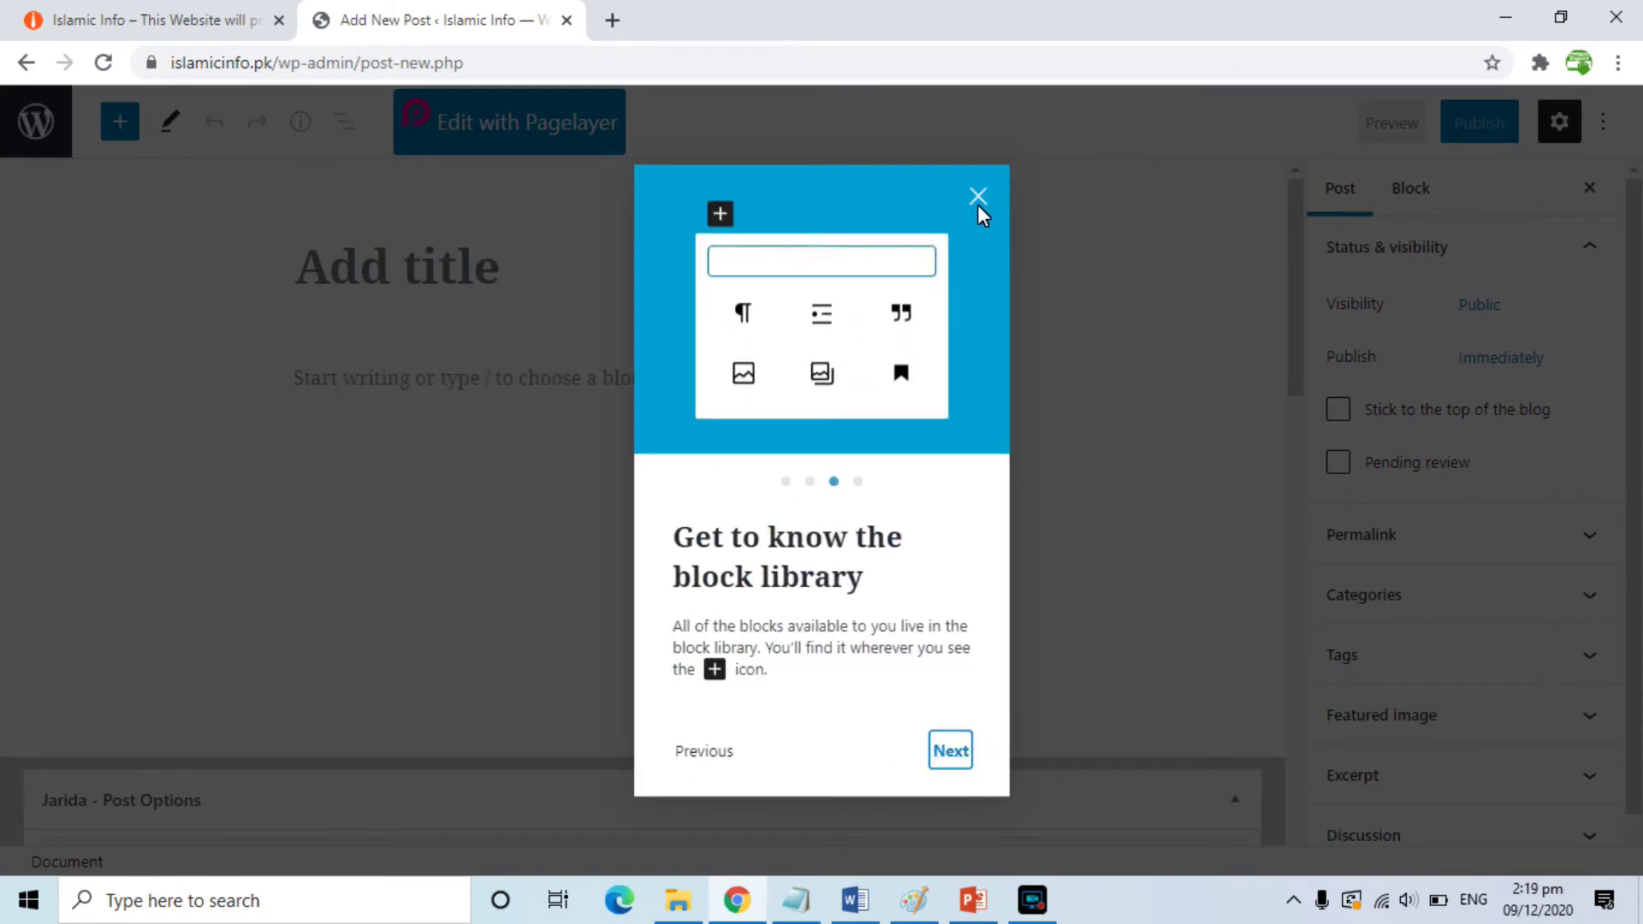
click(946, 753)
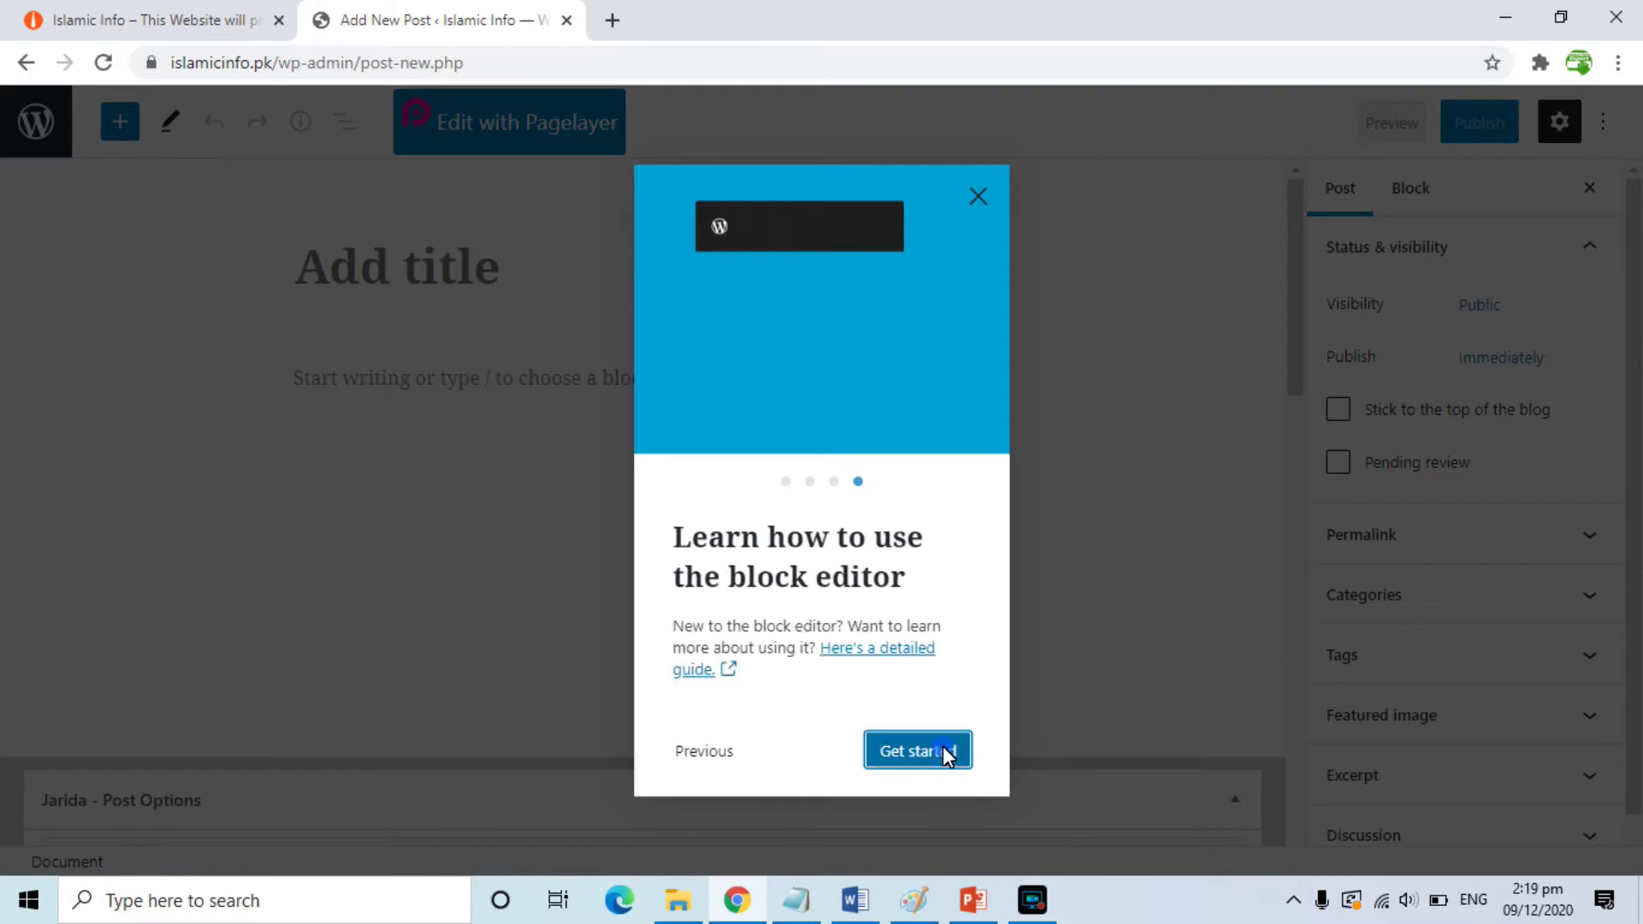
click(981, 196)
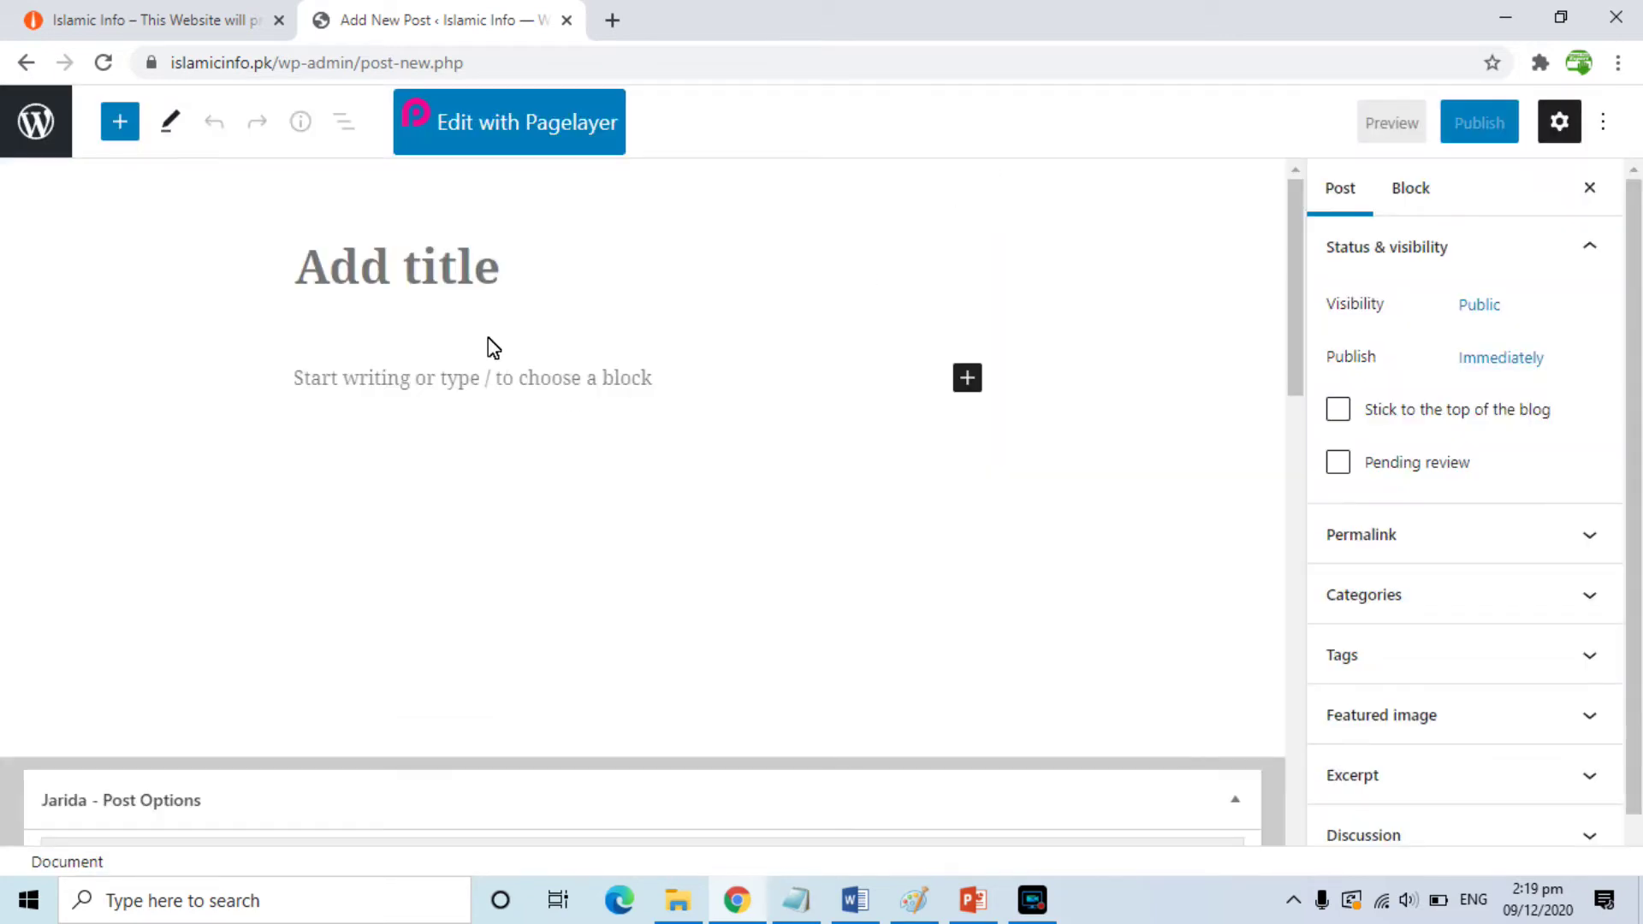
click(456, 276)
click(392, 382)
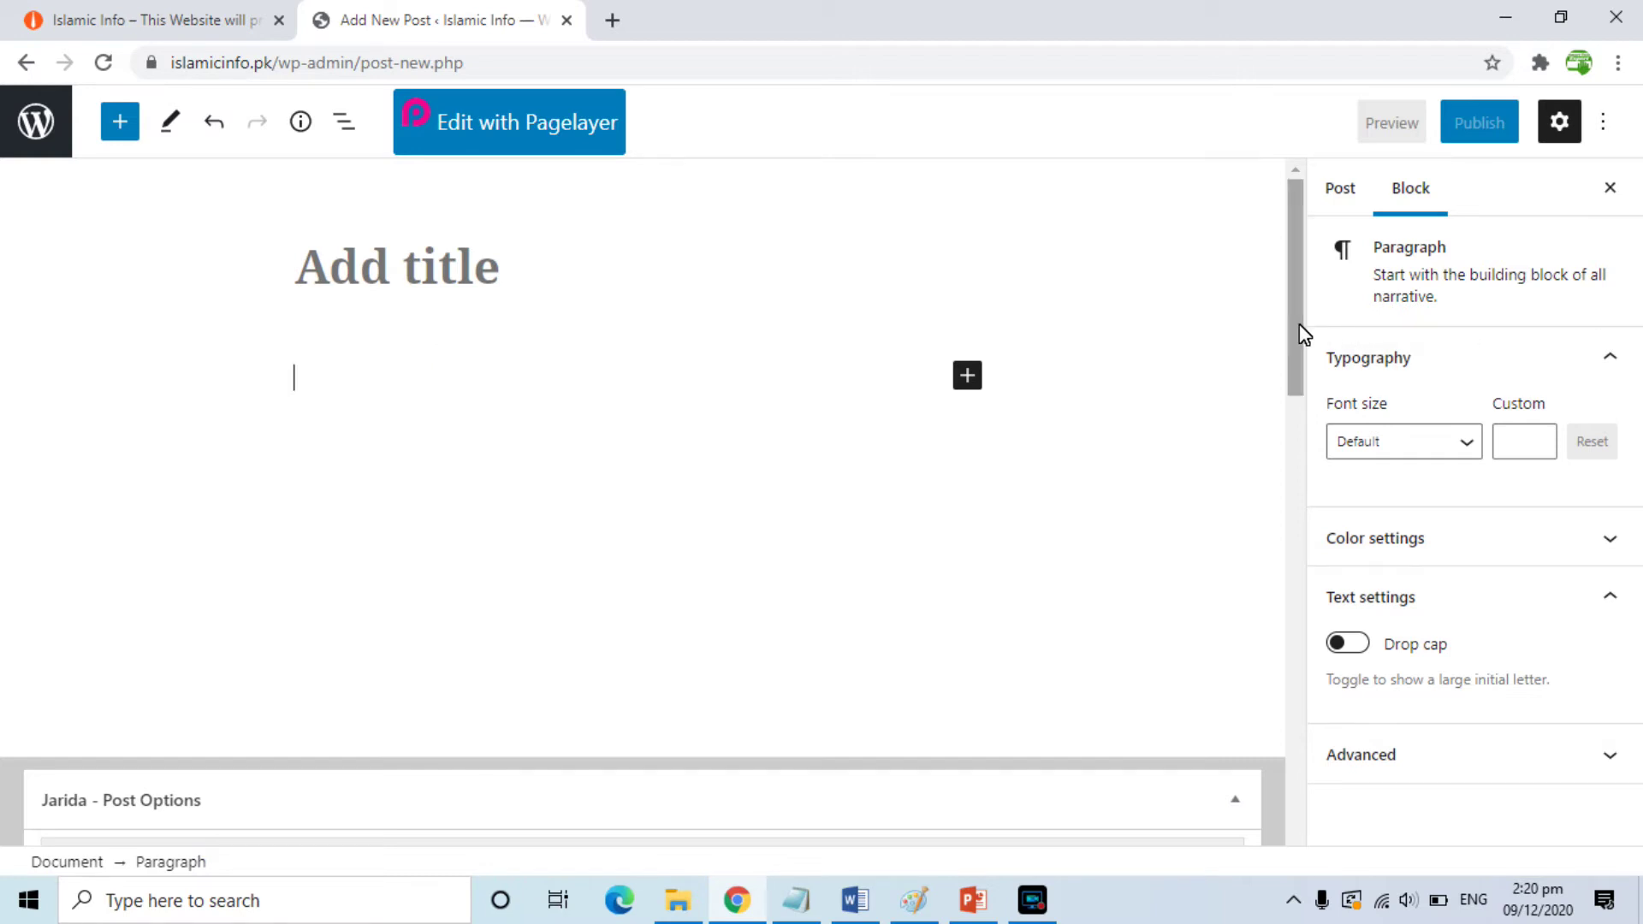
drag(1299, 323, 1298, 254)
scroll(1307, 411, down, 2)
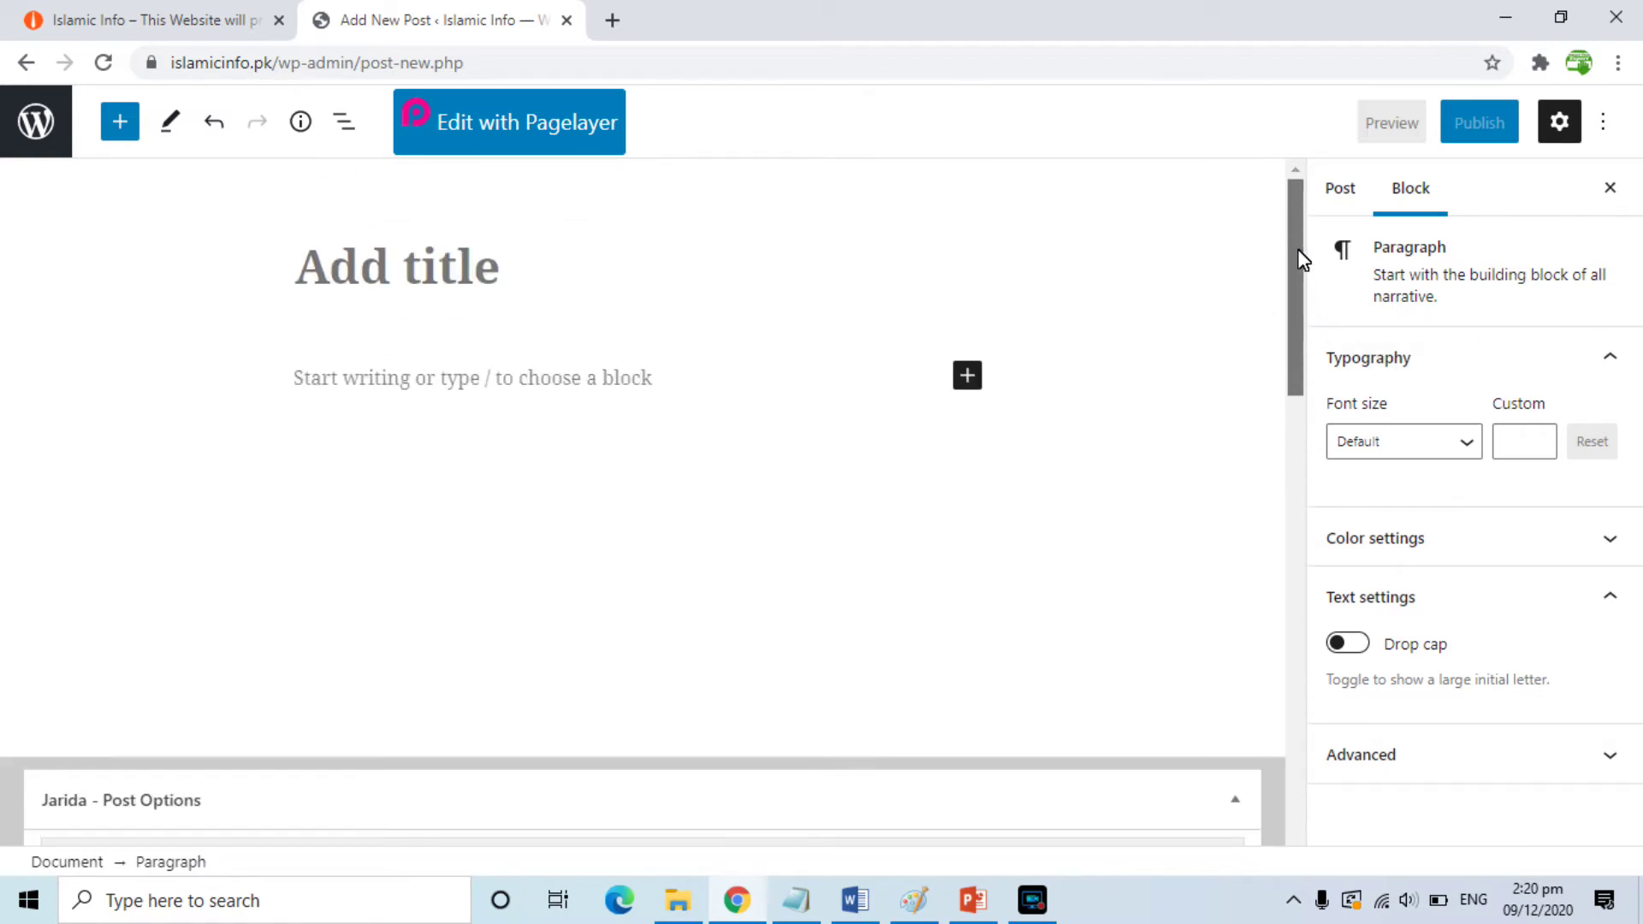
Step: Switch the input language to Urdu and enter the post title "قرآن کا علم کیسے حاصل کریں"
click(590, 289)
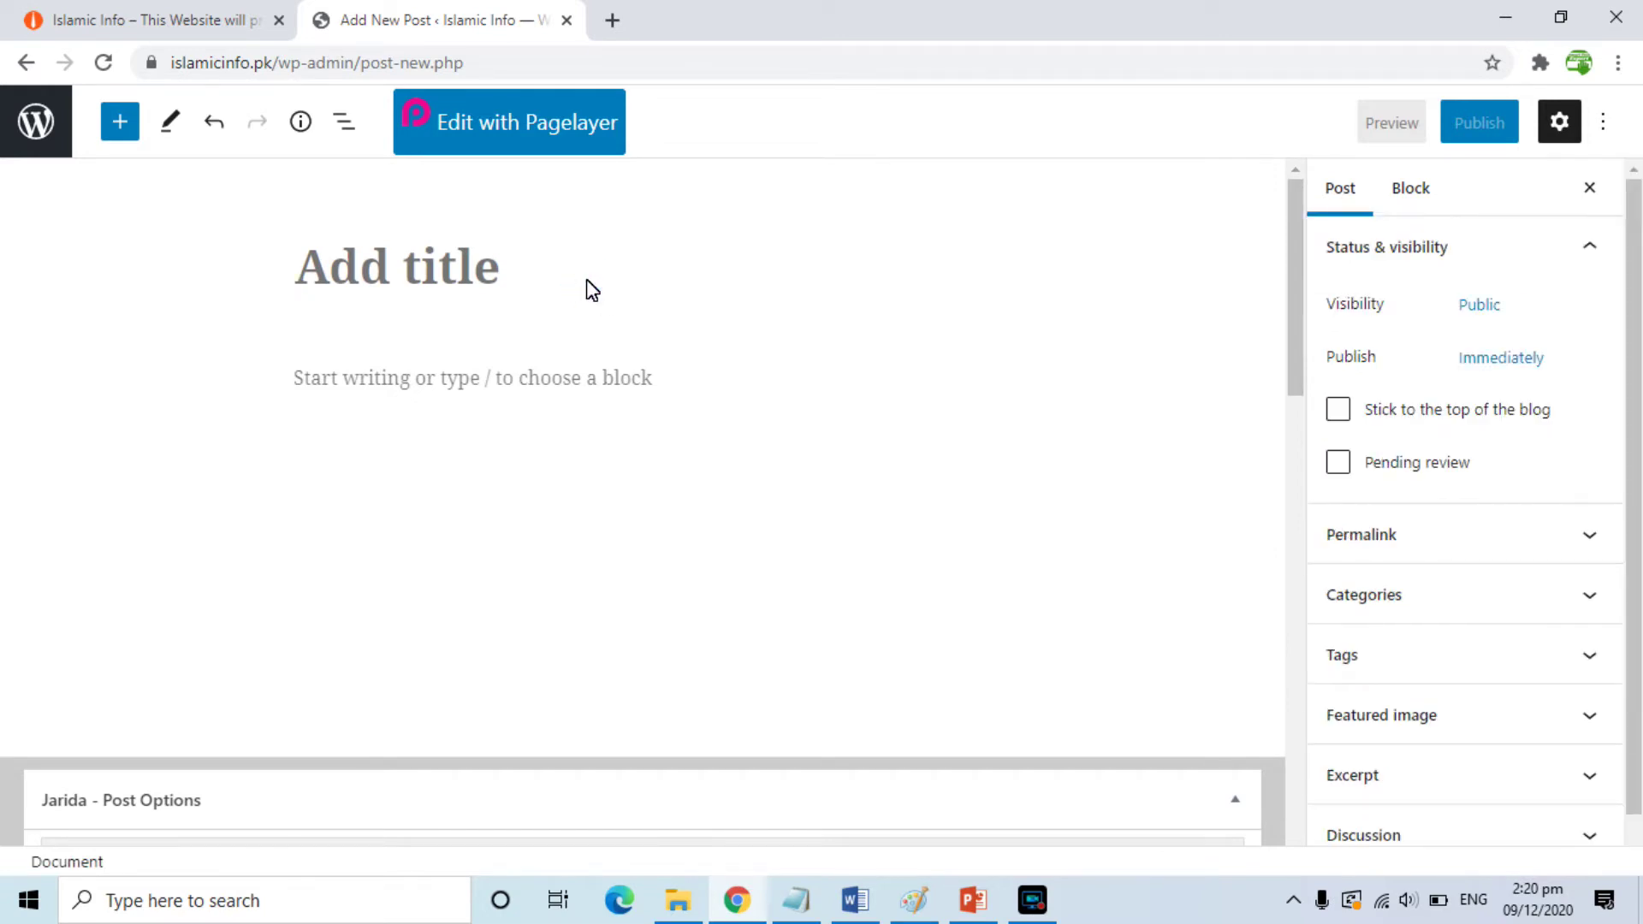
key(alt+shift)
text(ق)
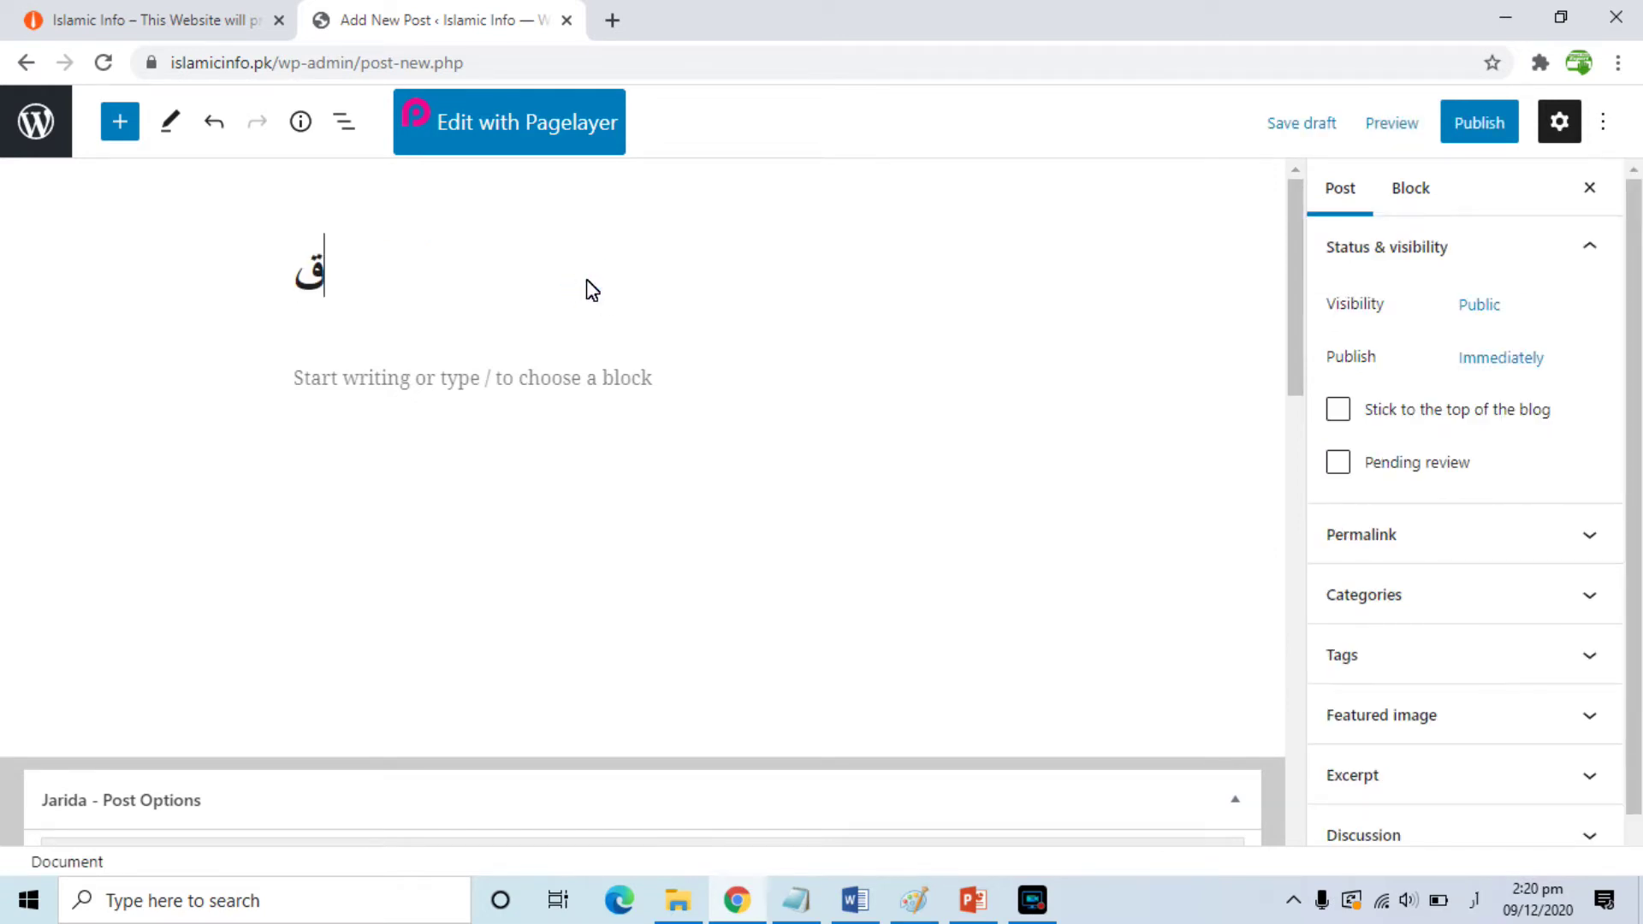
text(رآن)
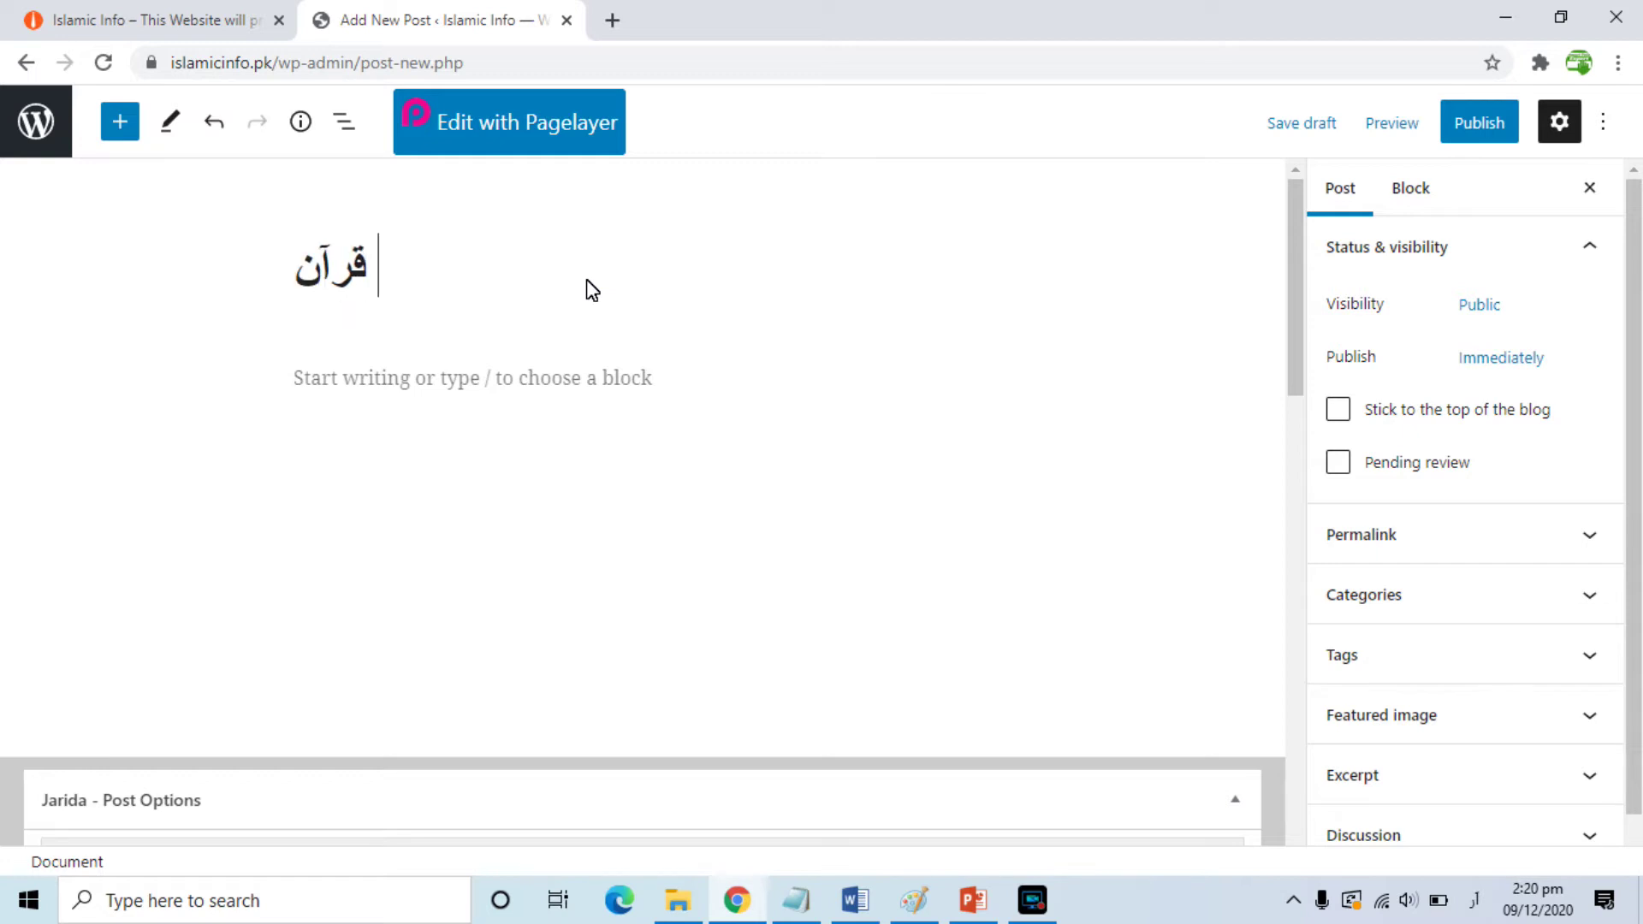
text( کا عل)
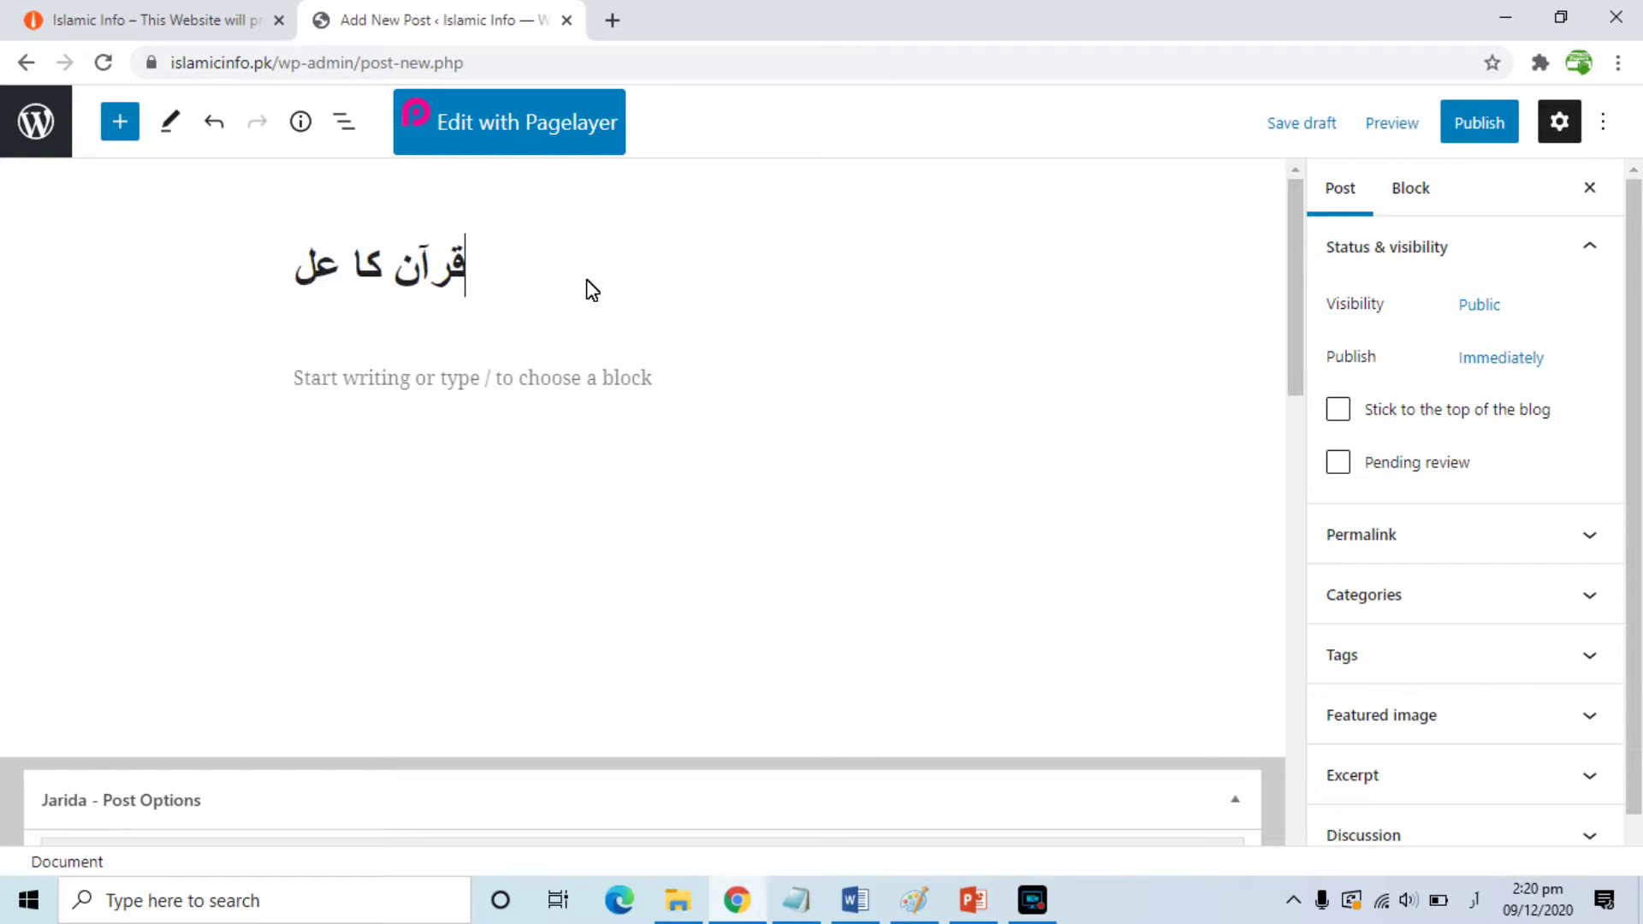
text(م کیسے حاصلی)
key(BackSpace)
text(کریں)
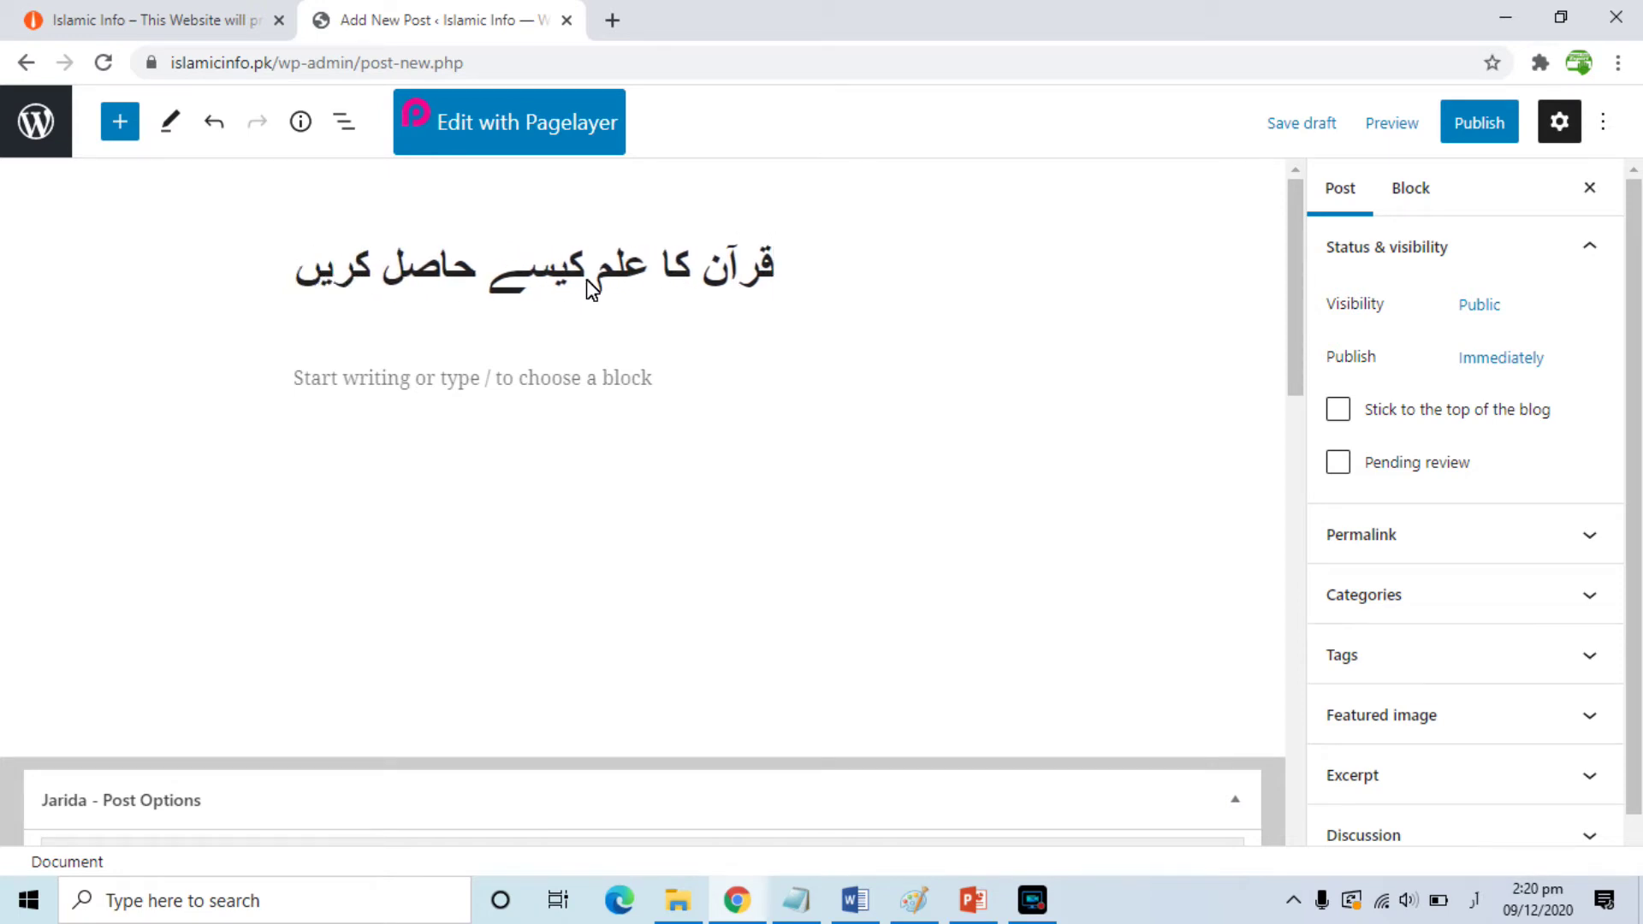
Step: Insert a paragraph block below the post title and start another empty block beneath it
click(499, 376)
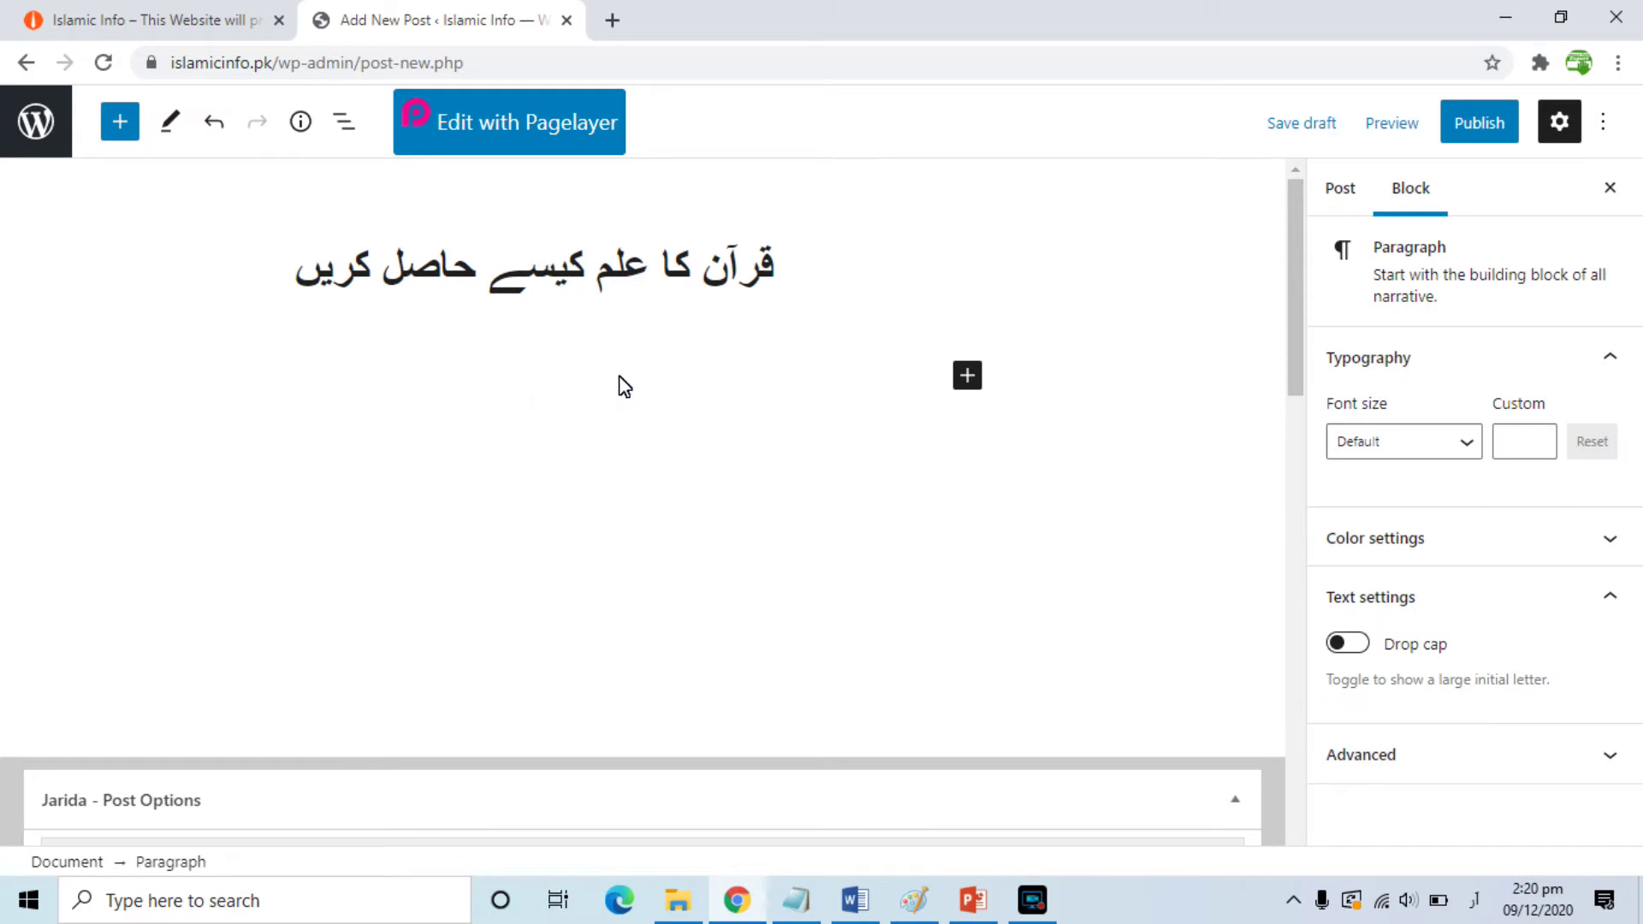
click(968, 376)
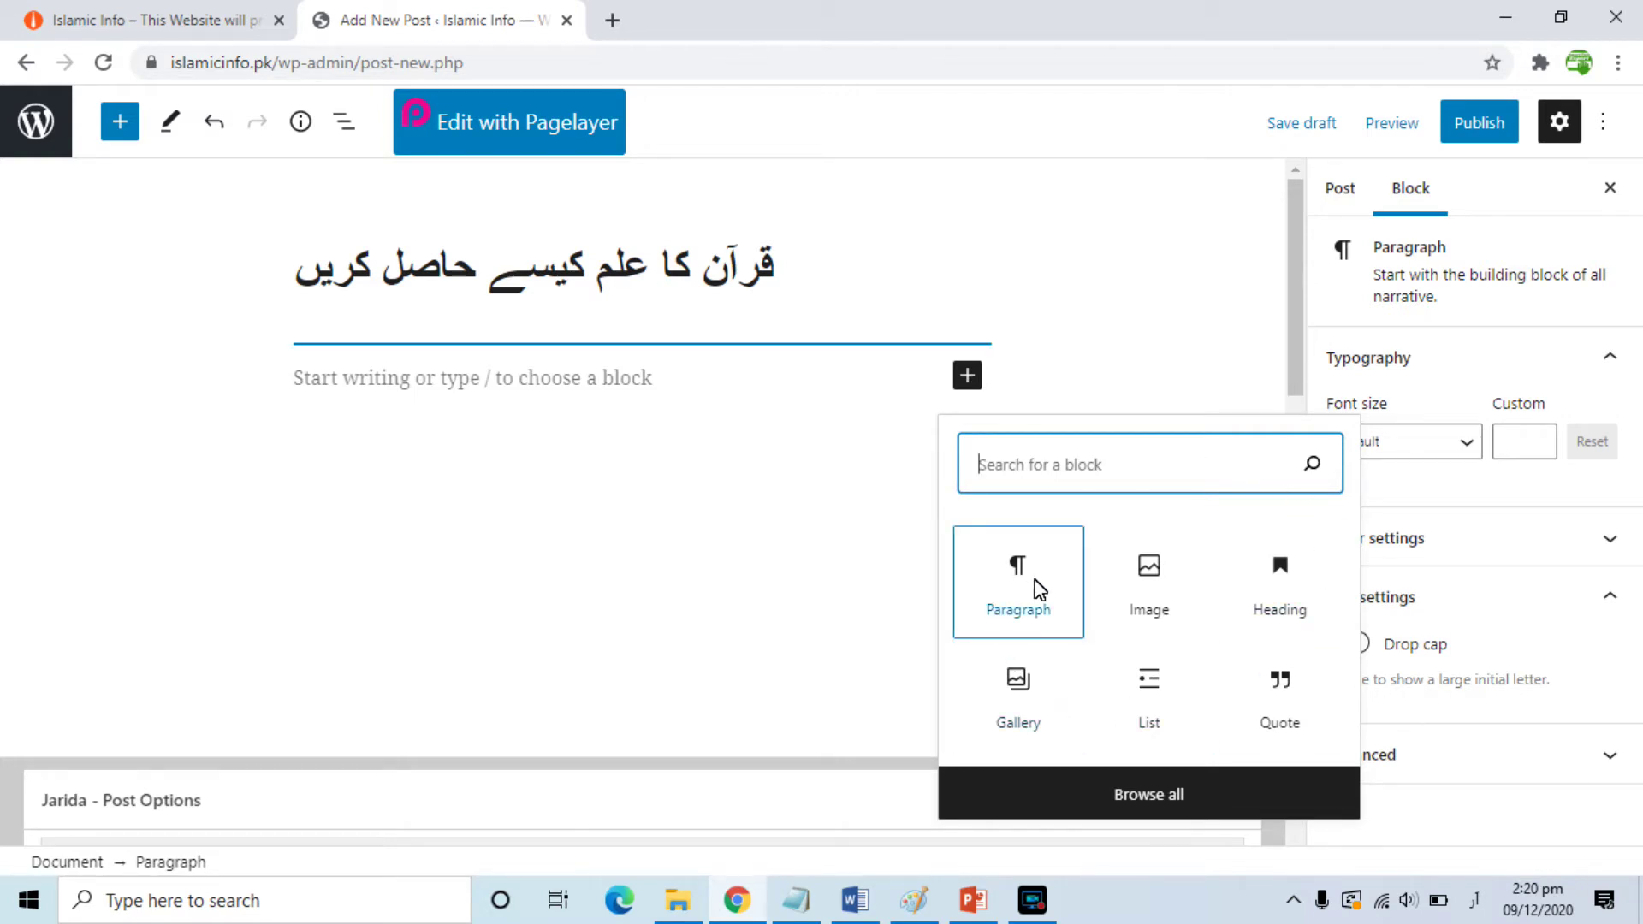
click(1038, 588)
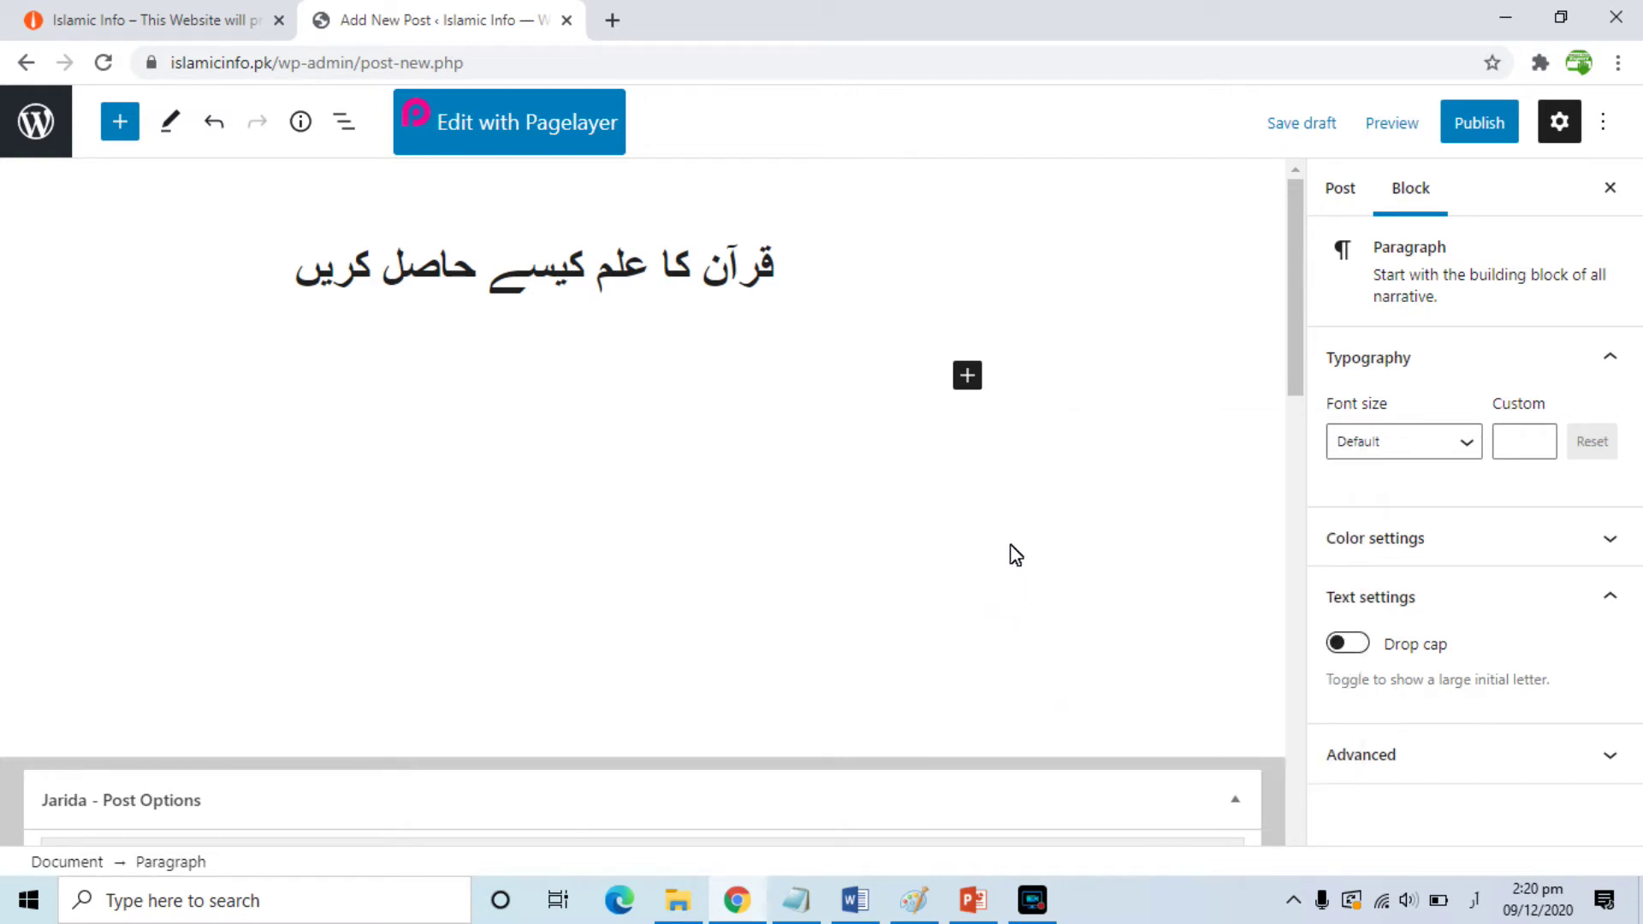
key(Return)
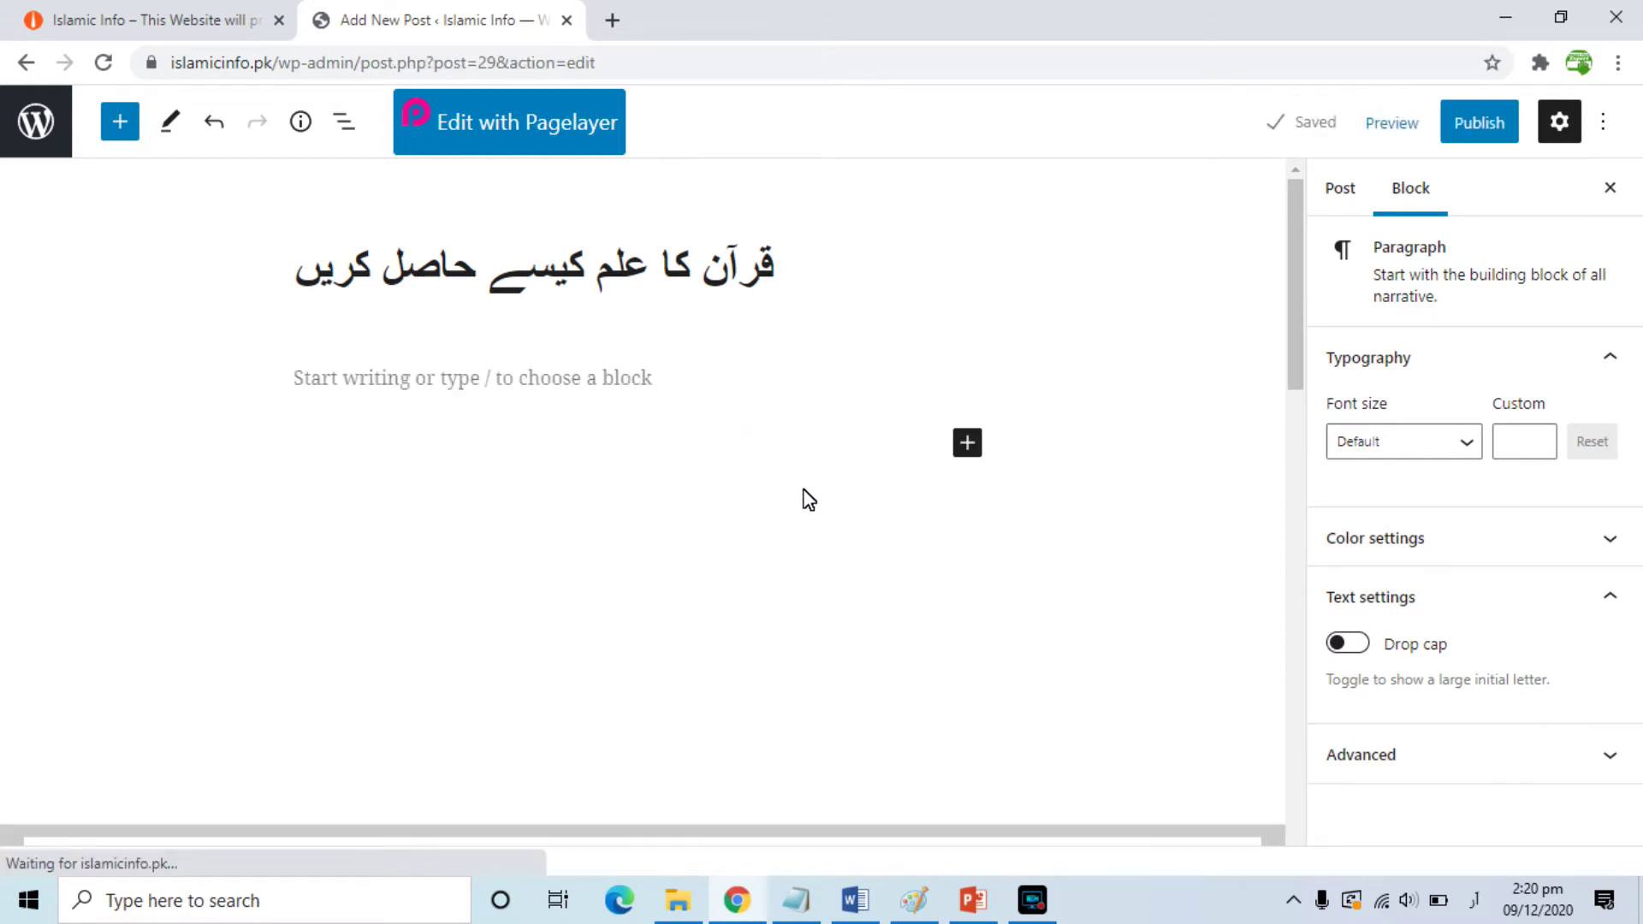
Step: Add an Image block below the empty paragraph and upload the LearnQuran picture from the Islamicinfo.pk folder for it
click(965, 448)
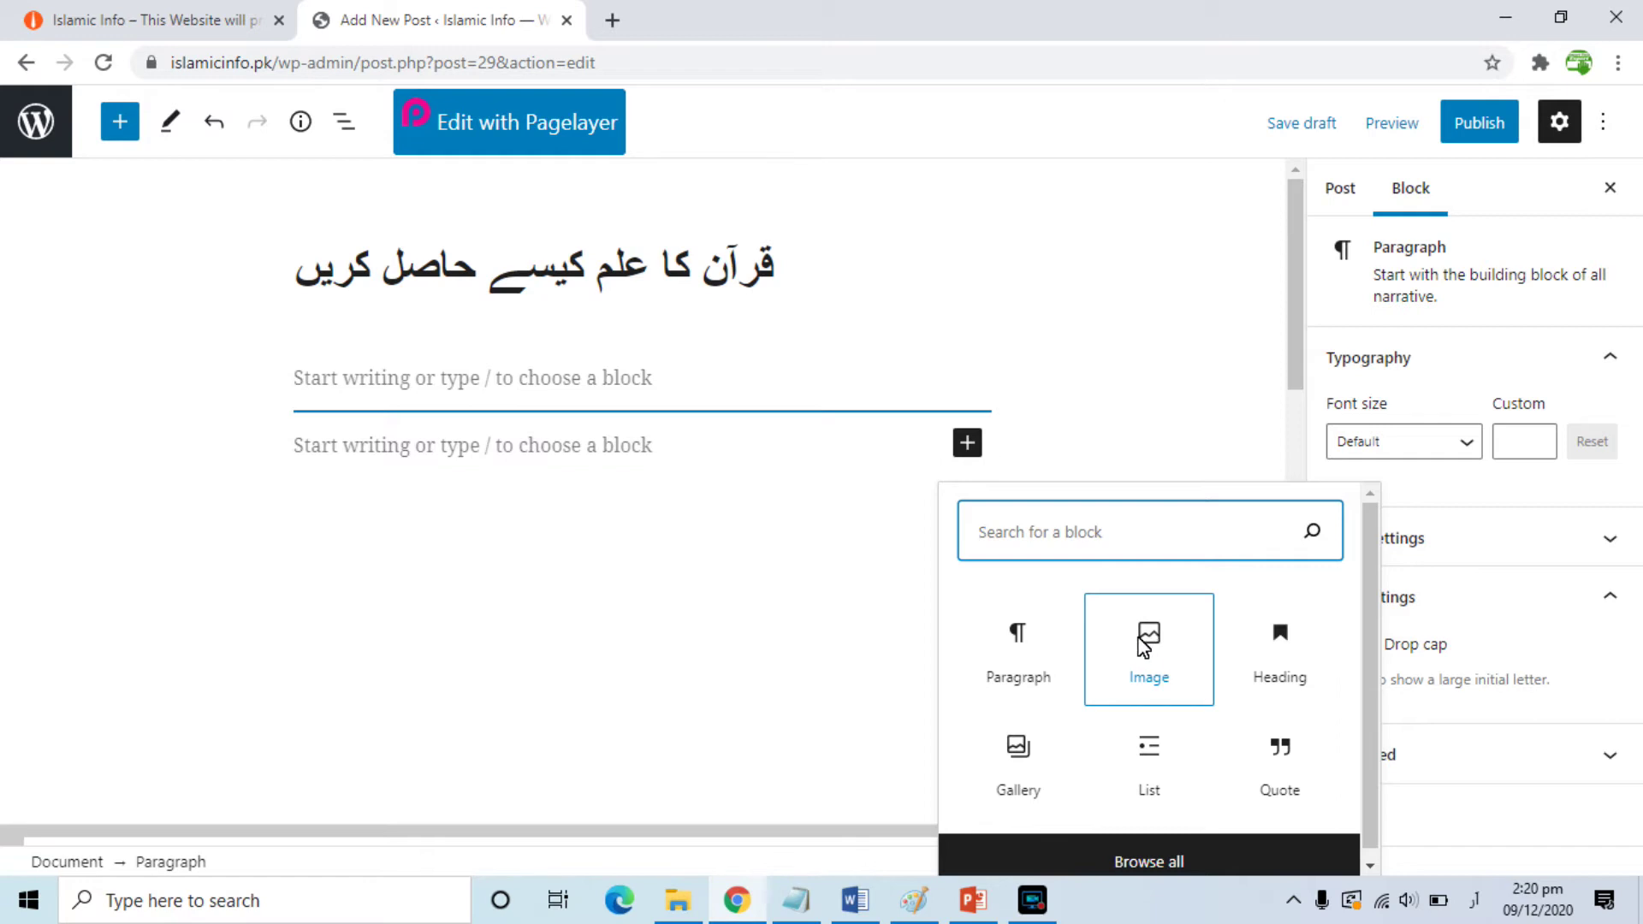
click(1151, 638)
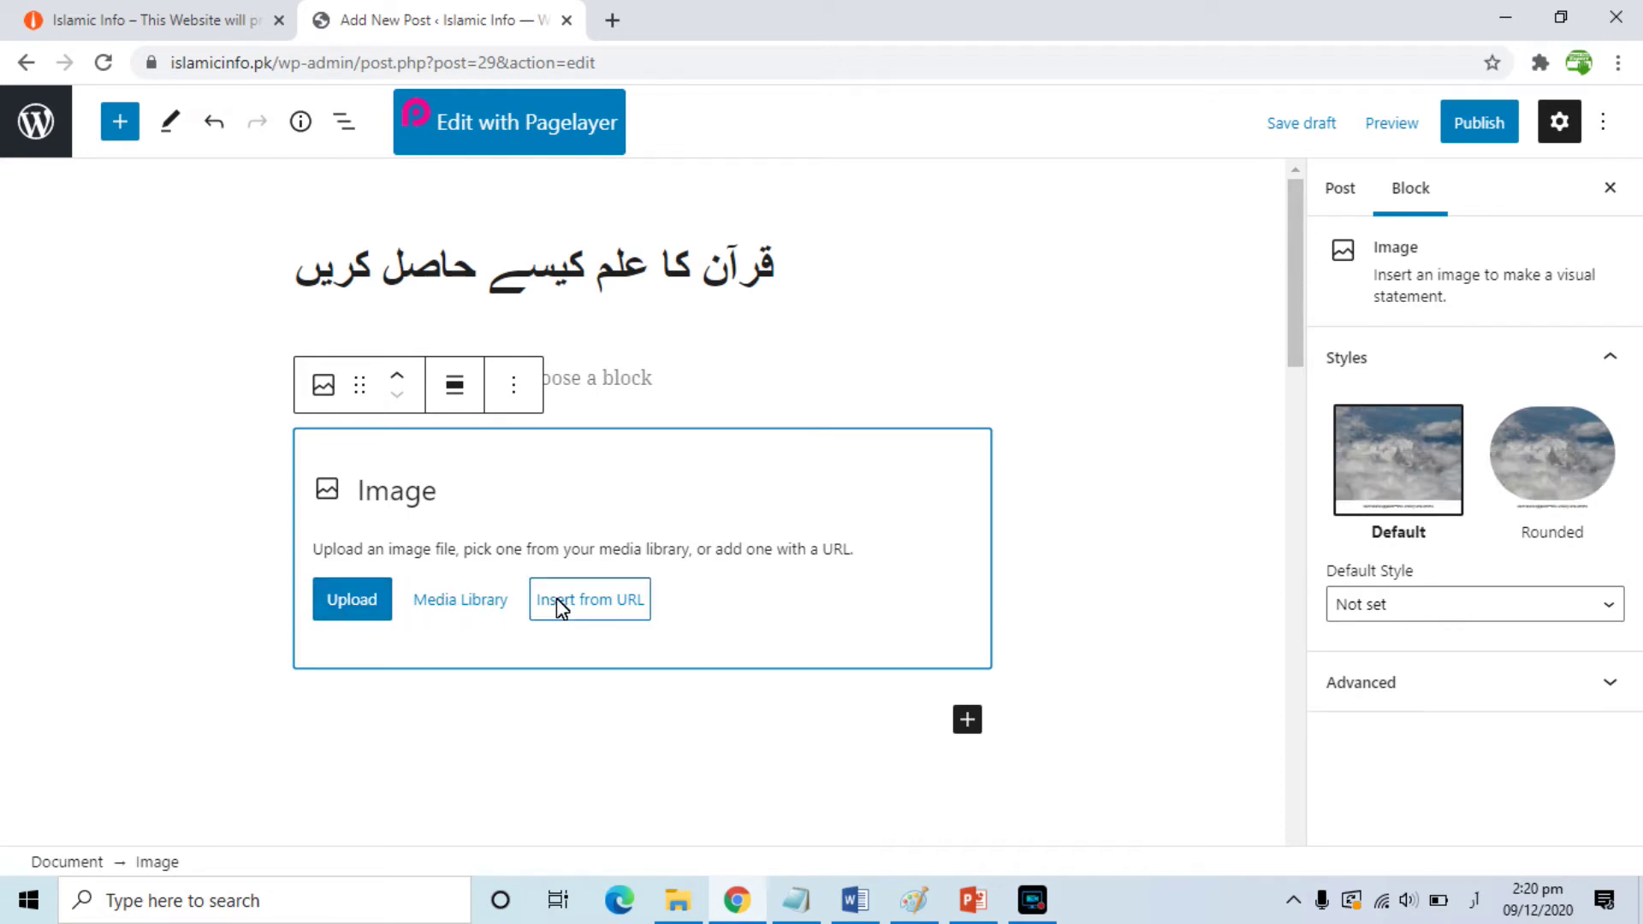
click(492, 604)
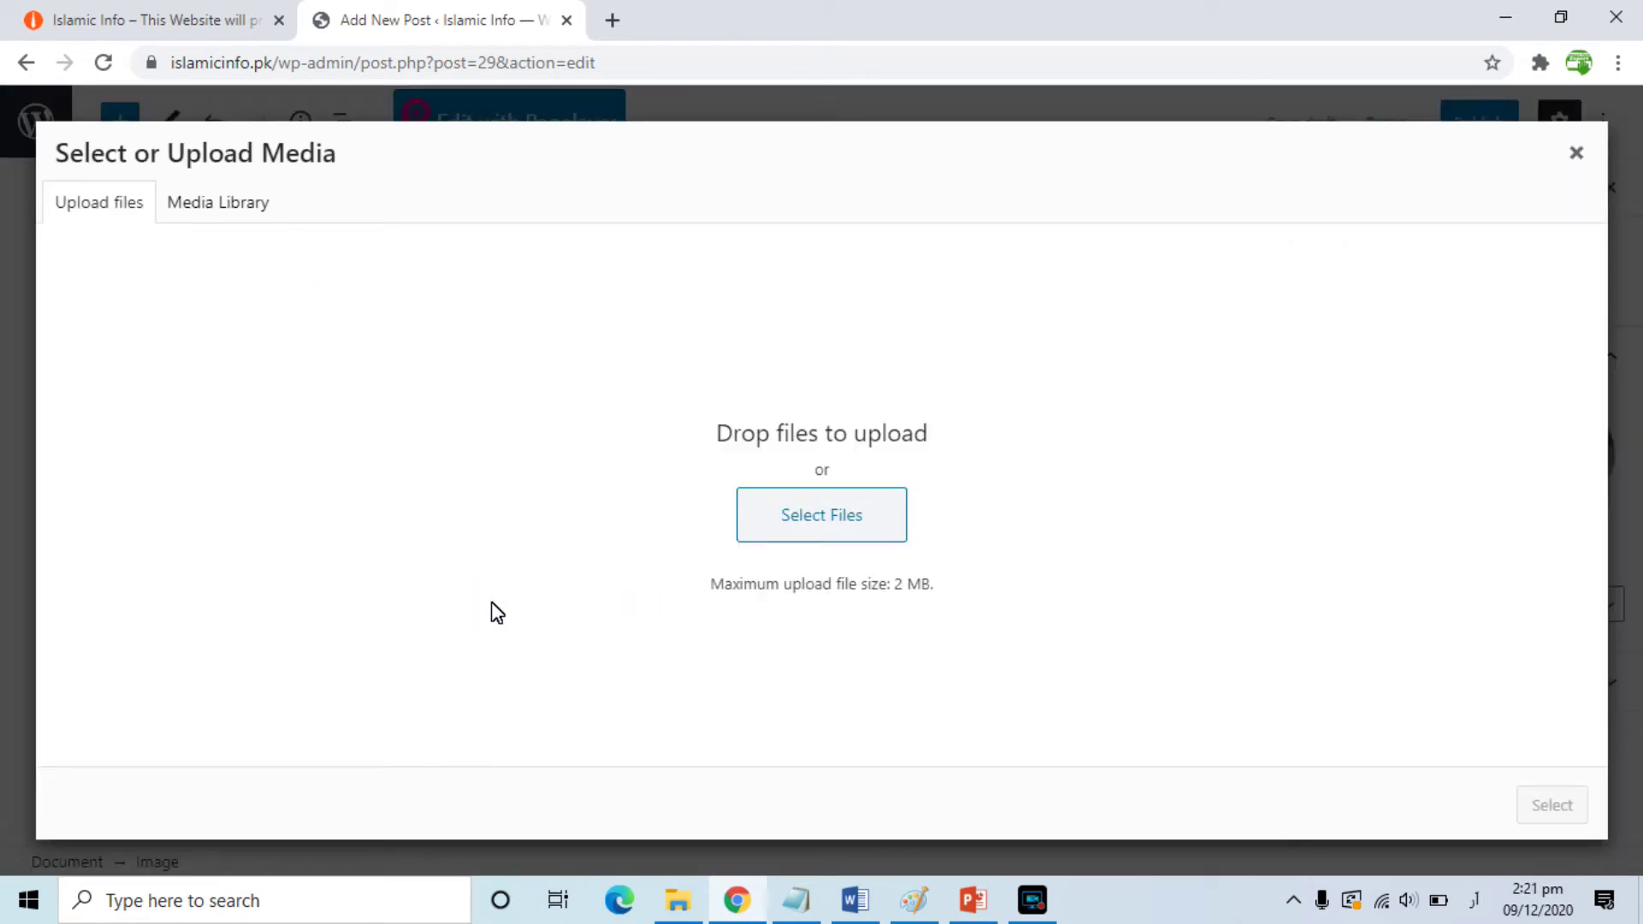
click(207, 202)
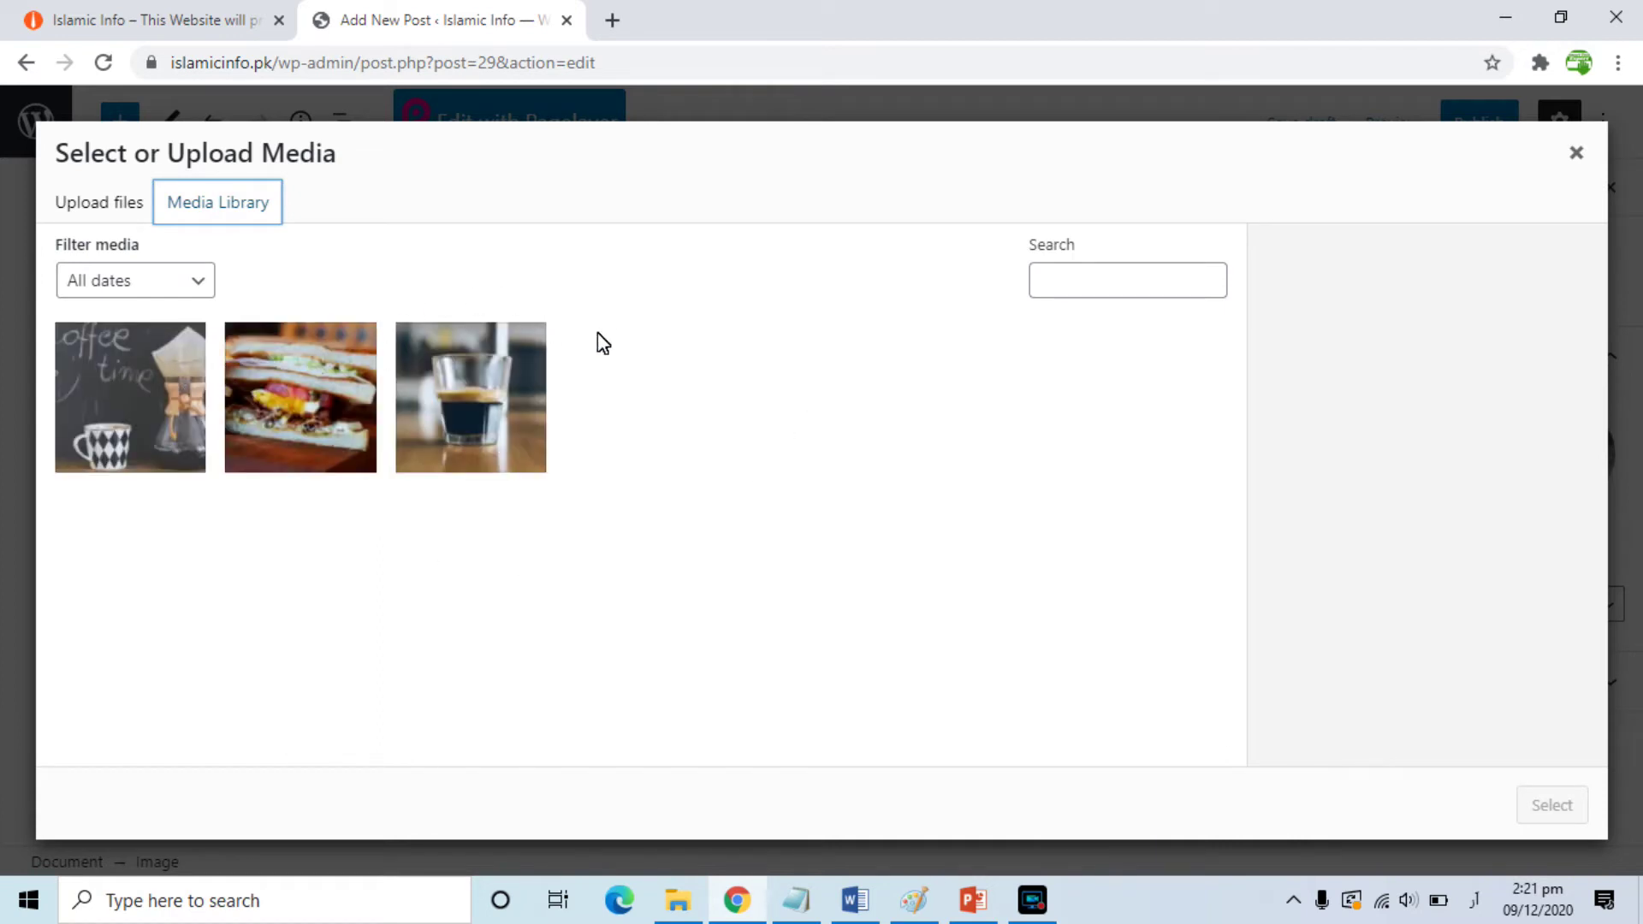
click(110, 199)
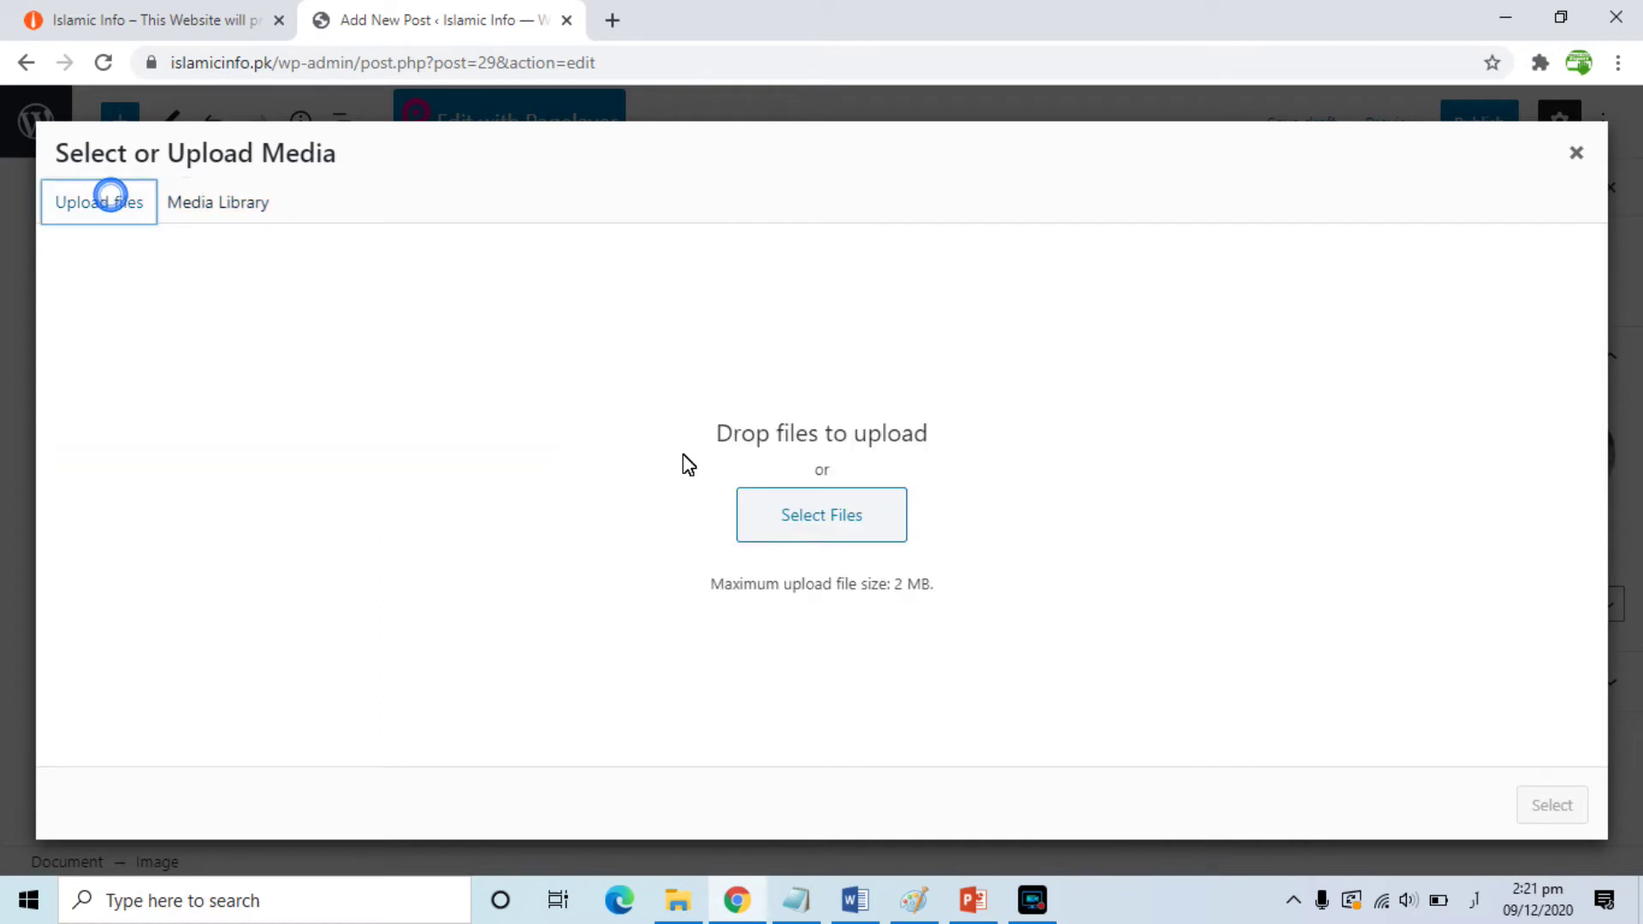
click(805, 530)
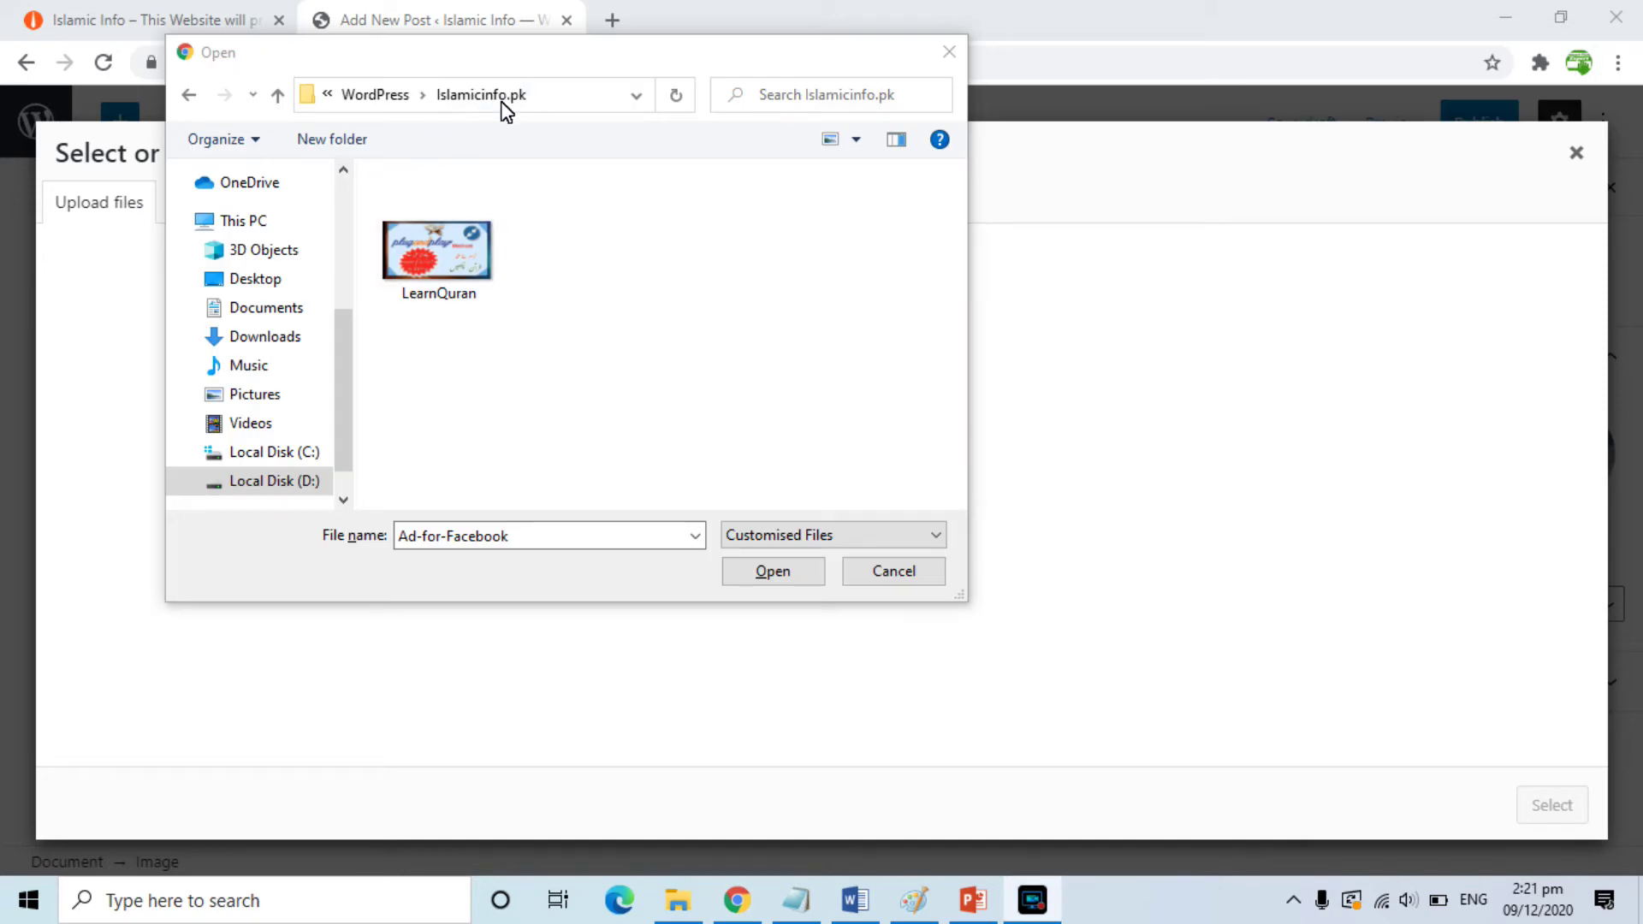
click(459, 265)
click(769, 571)
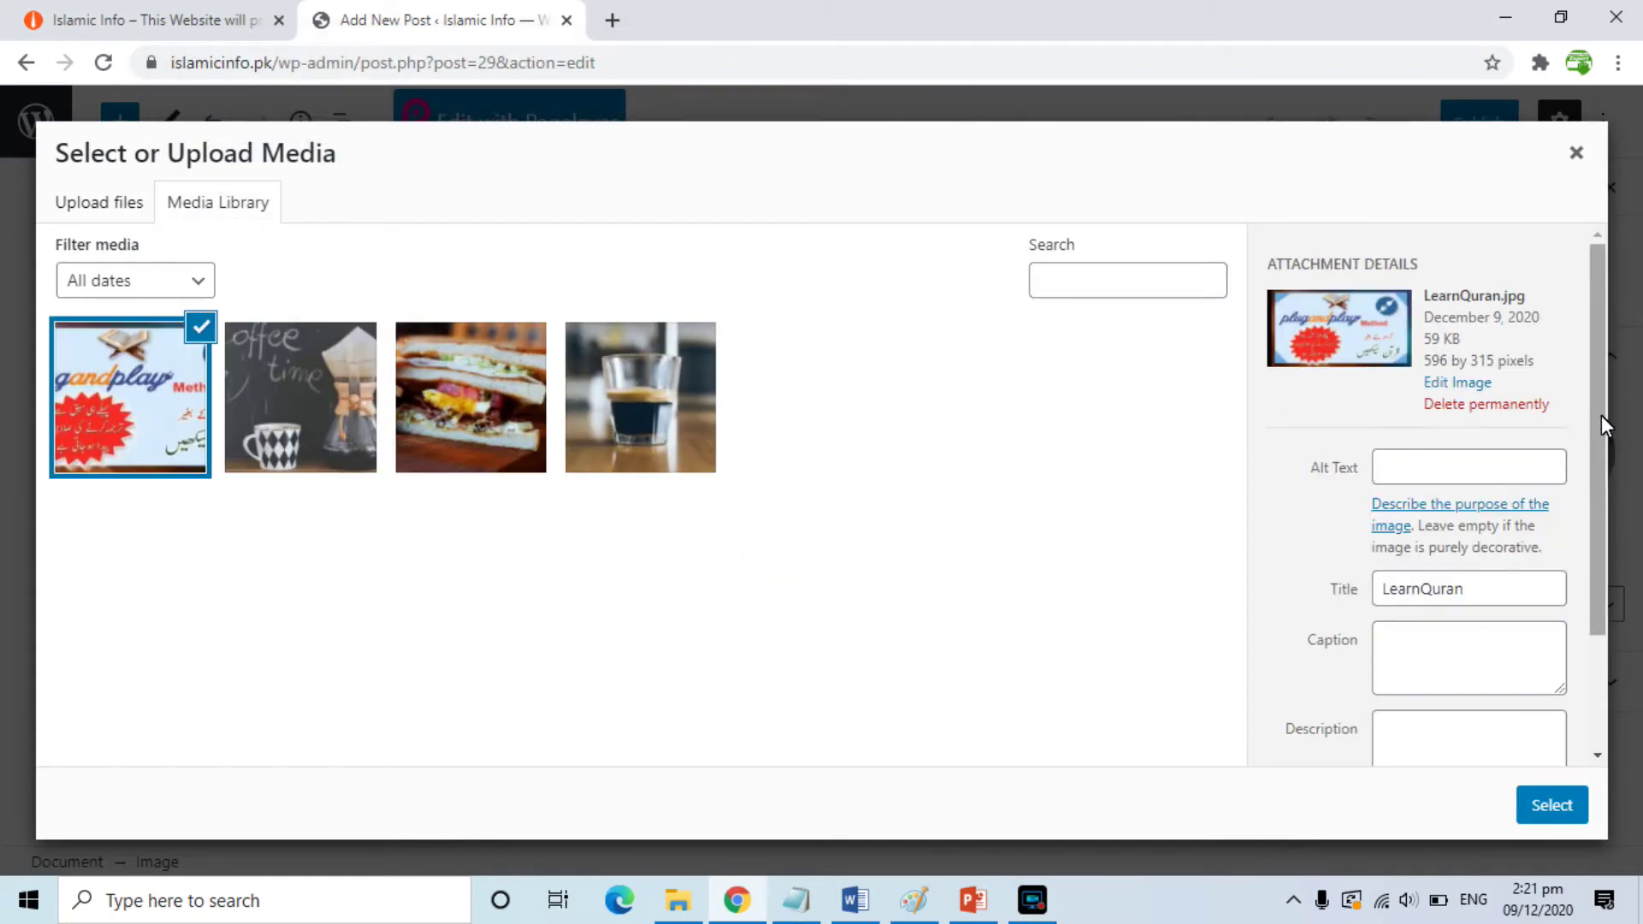
Step: Set the uploaded picture's alt text to "Learn Quran" and insert it into the Image block
drag(1600, 433, 1601, 447)
click(1518, 445)
text(Learn Q)
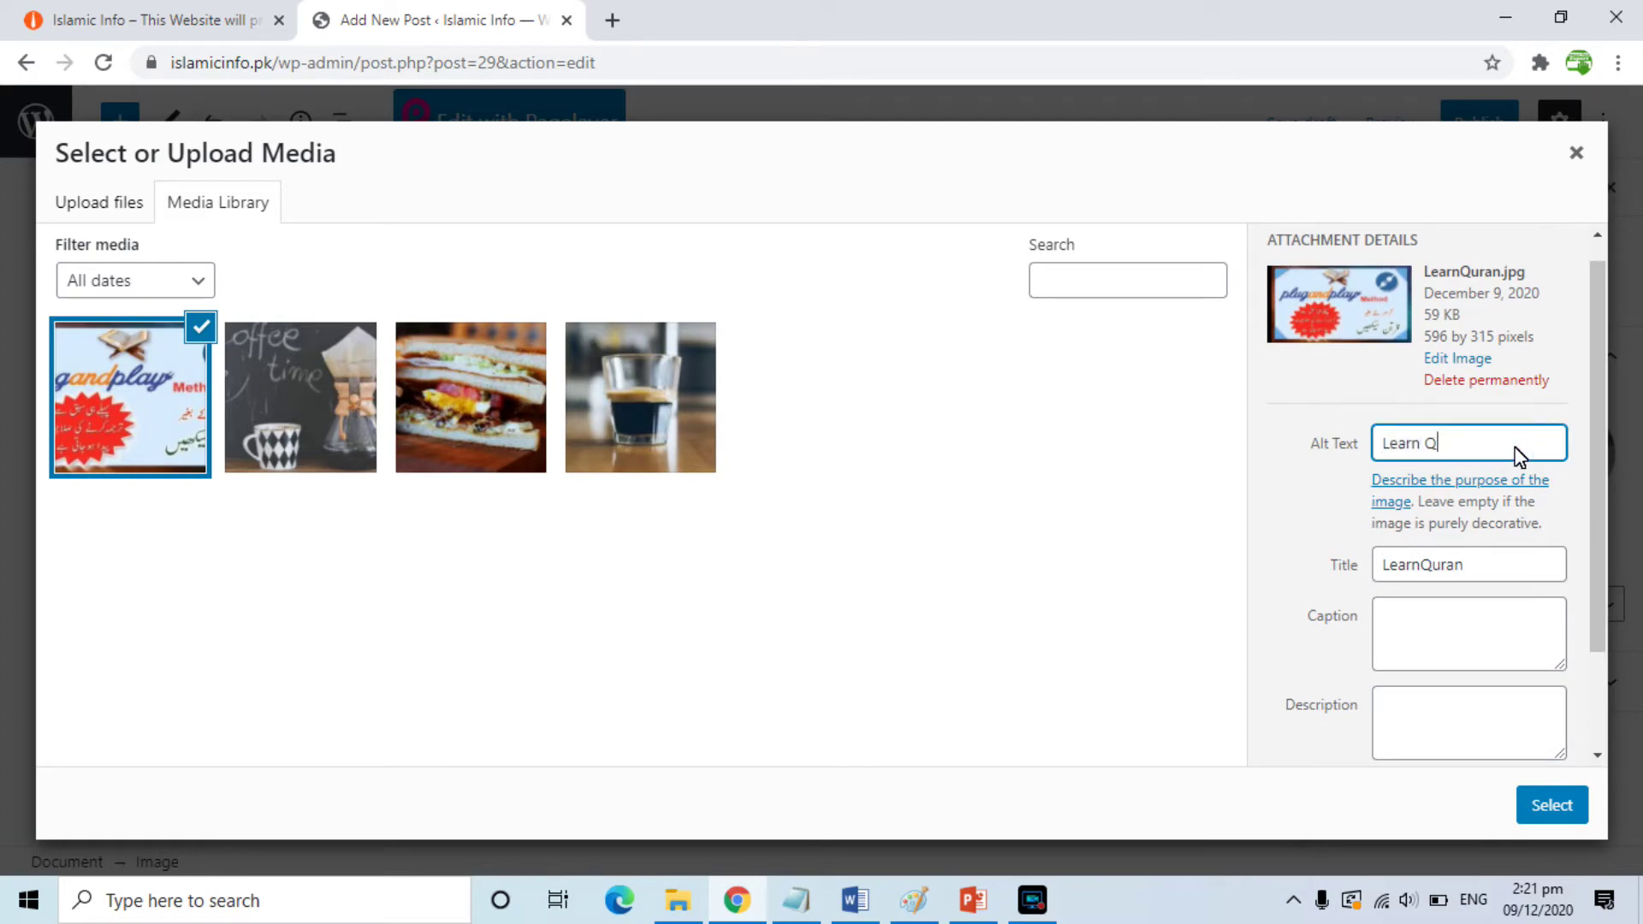
text(uran)
click(1544, 805)
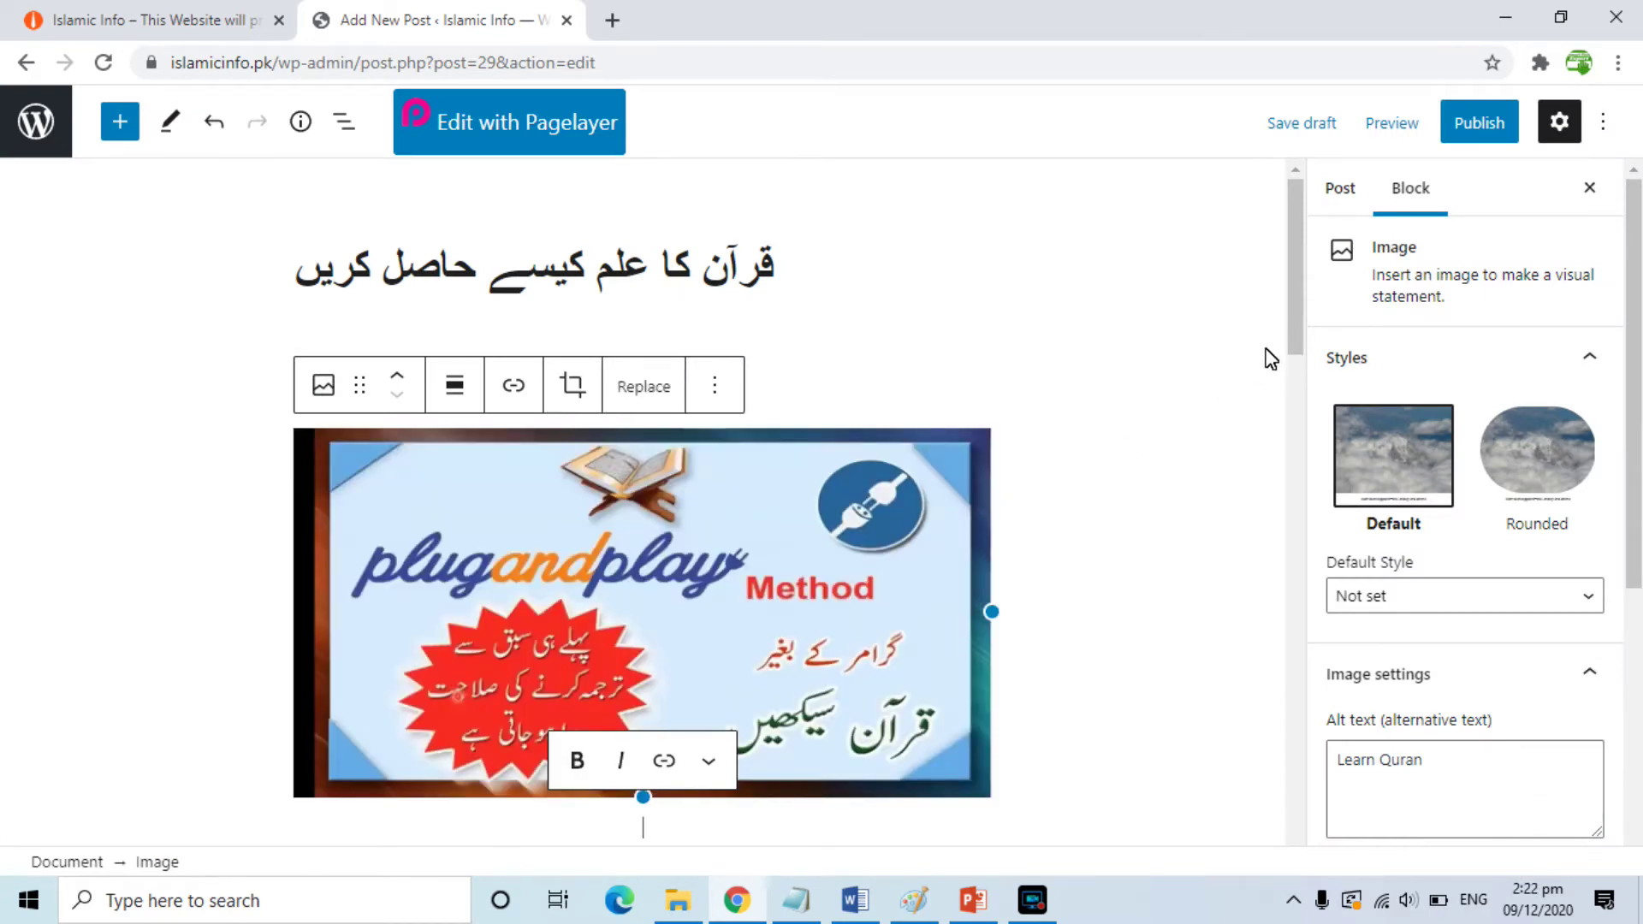
Step: Shrink the inserted image slightly in proportion and view its link options without adding a link
drag(1294, 302, 1294, 360)
click(946, 416)
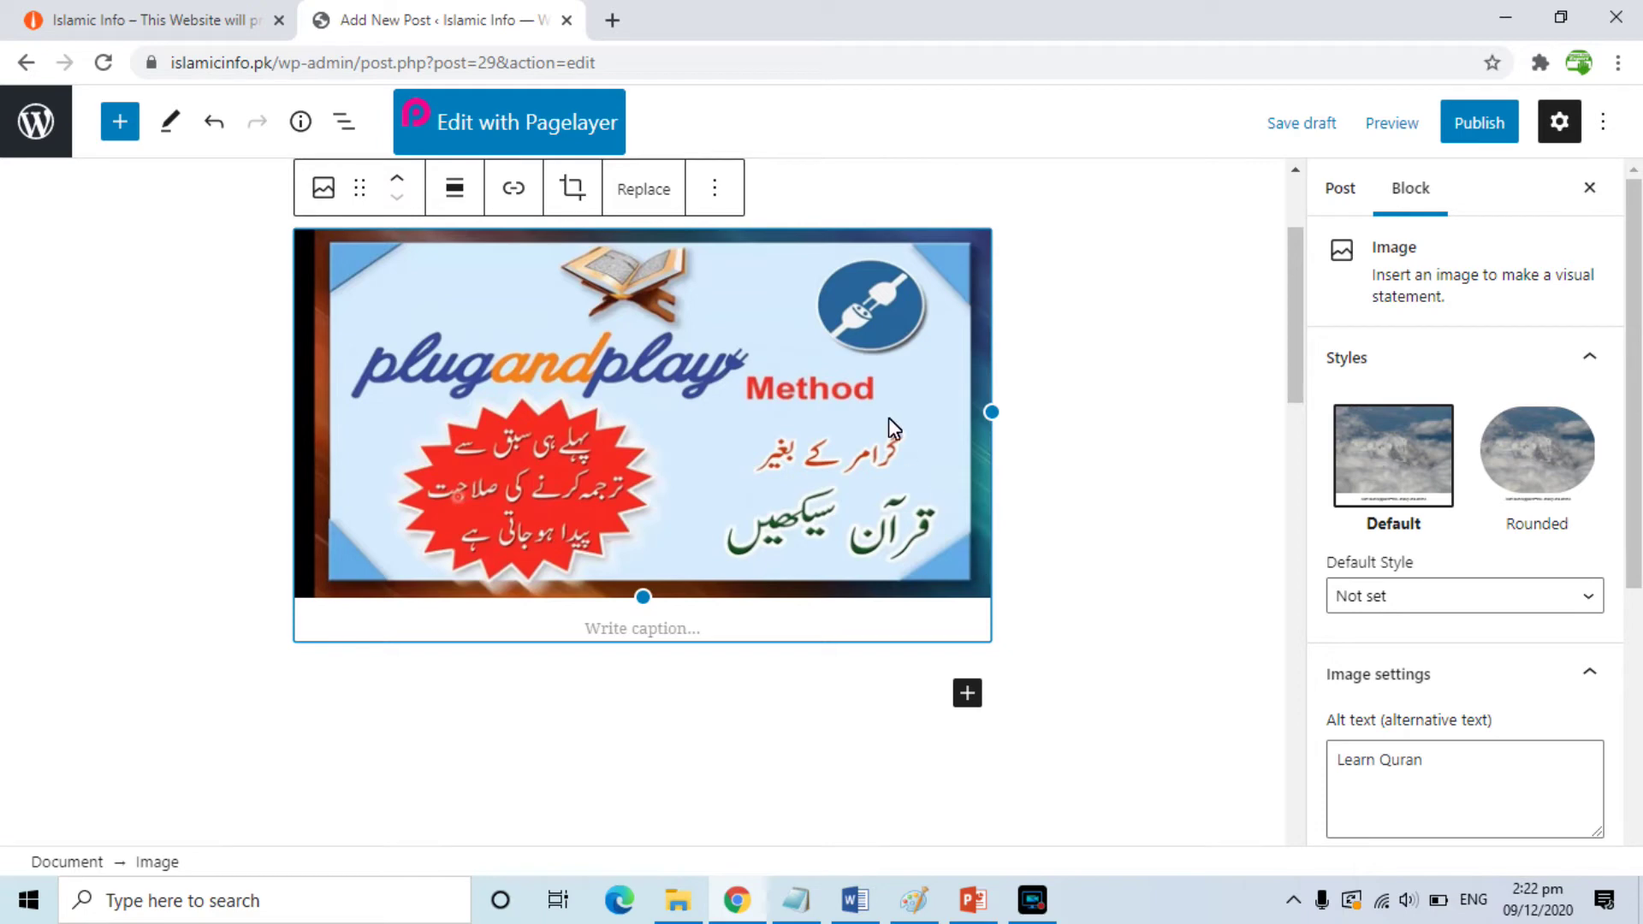
drag(986, 413, 944, 439)
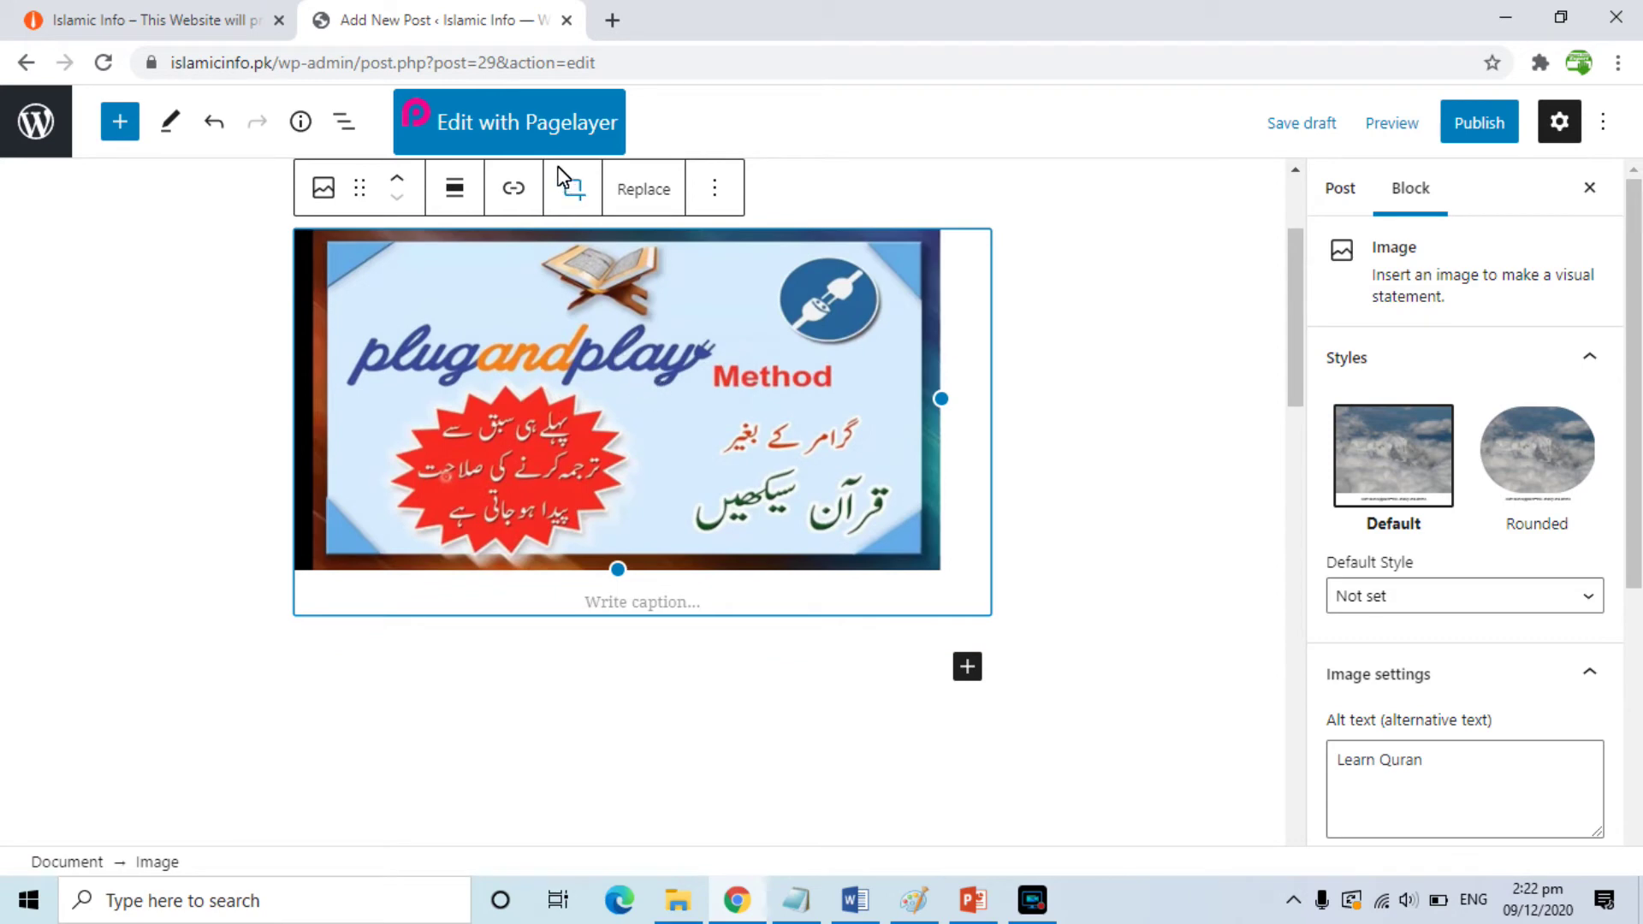
click(516, 192)
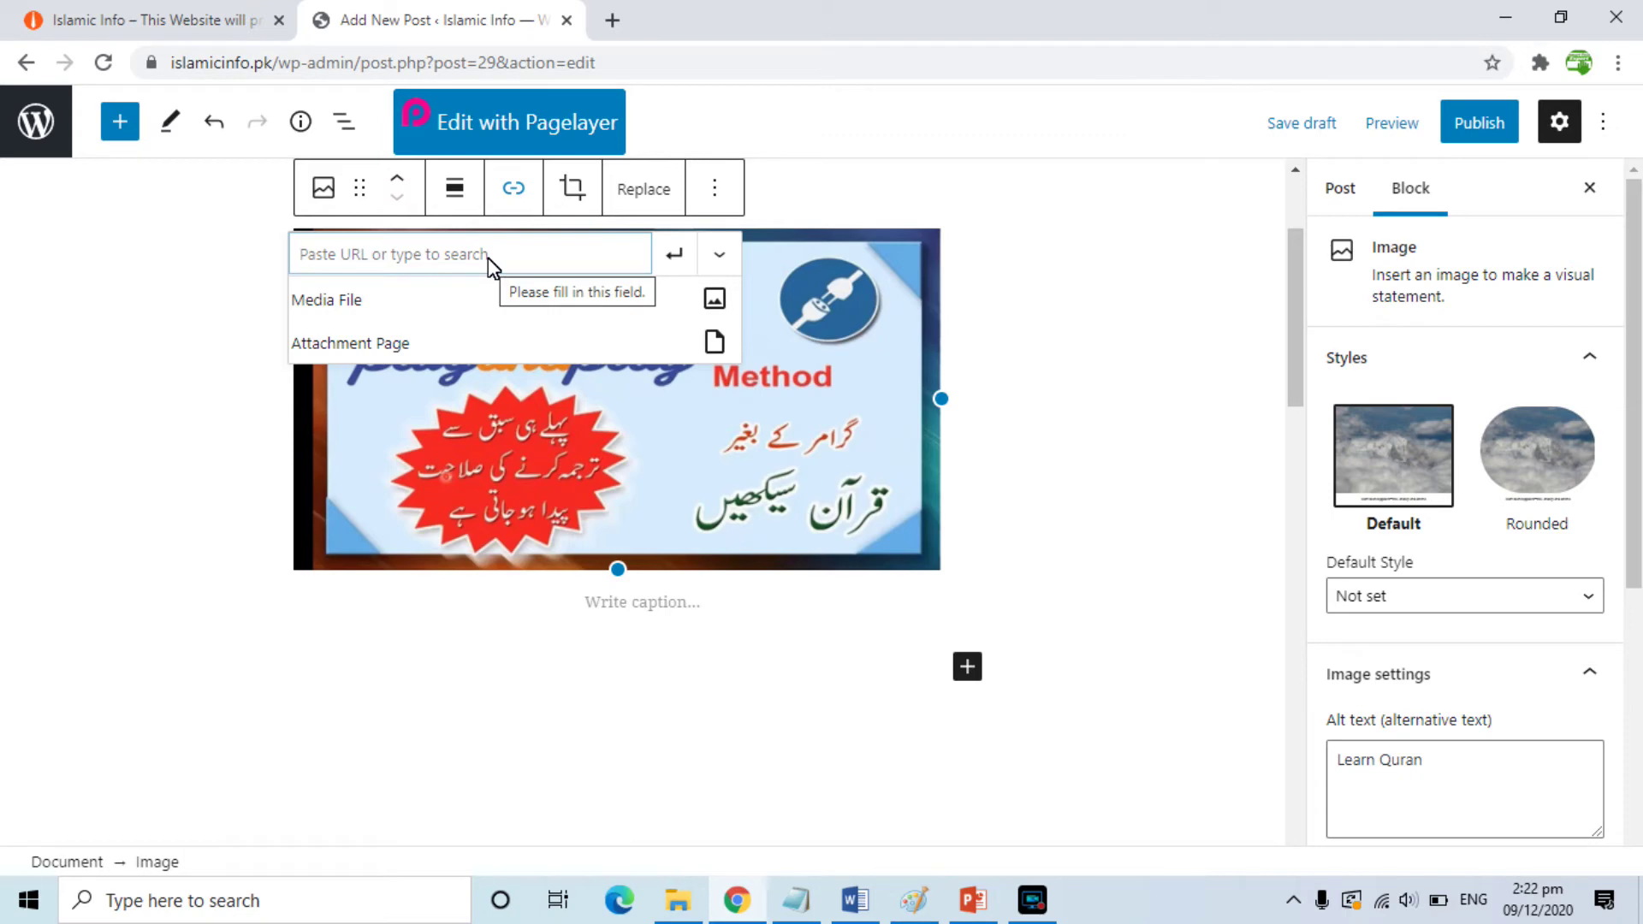
click(1012, 362)
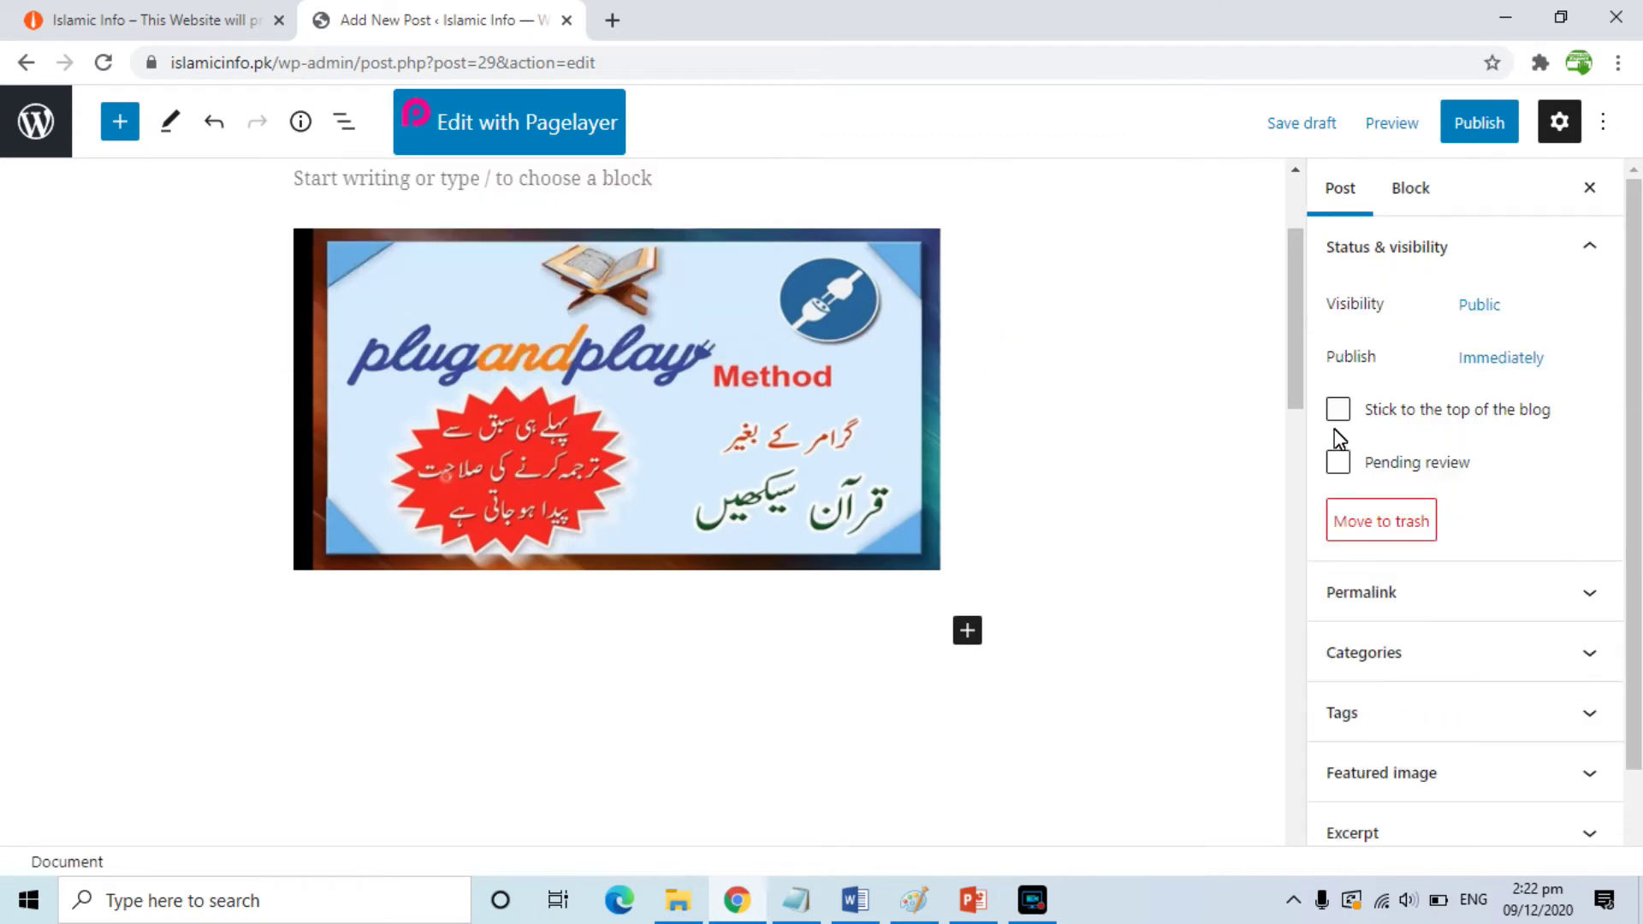
Step: Write "اس طریقہ کار کے مطابق قرآن کی تعلیم حاصل کر سکتے ہیں" in the empty paragraph between the title and the image
drag(1298, 392, 1297, 335)
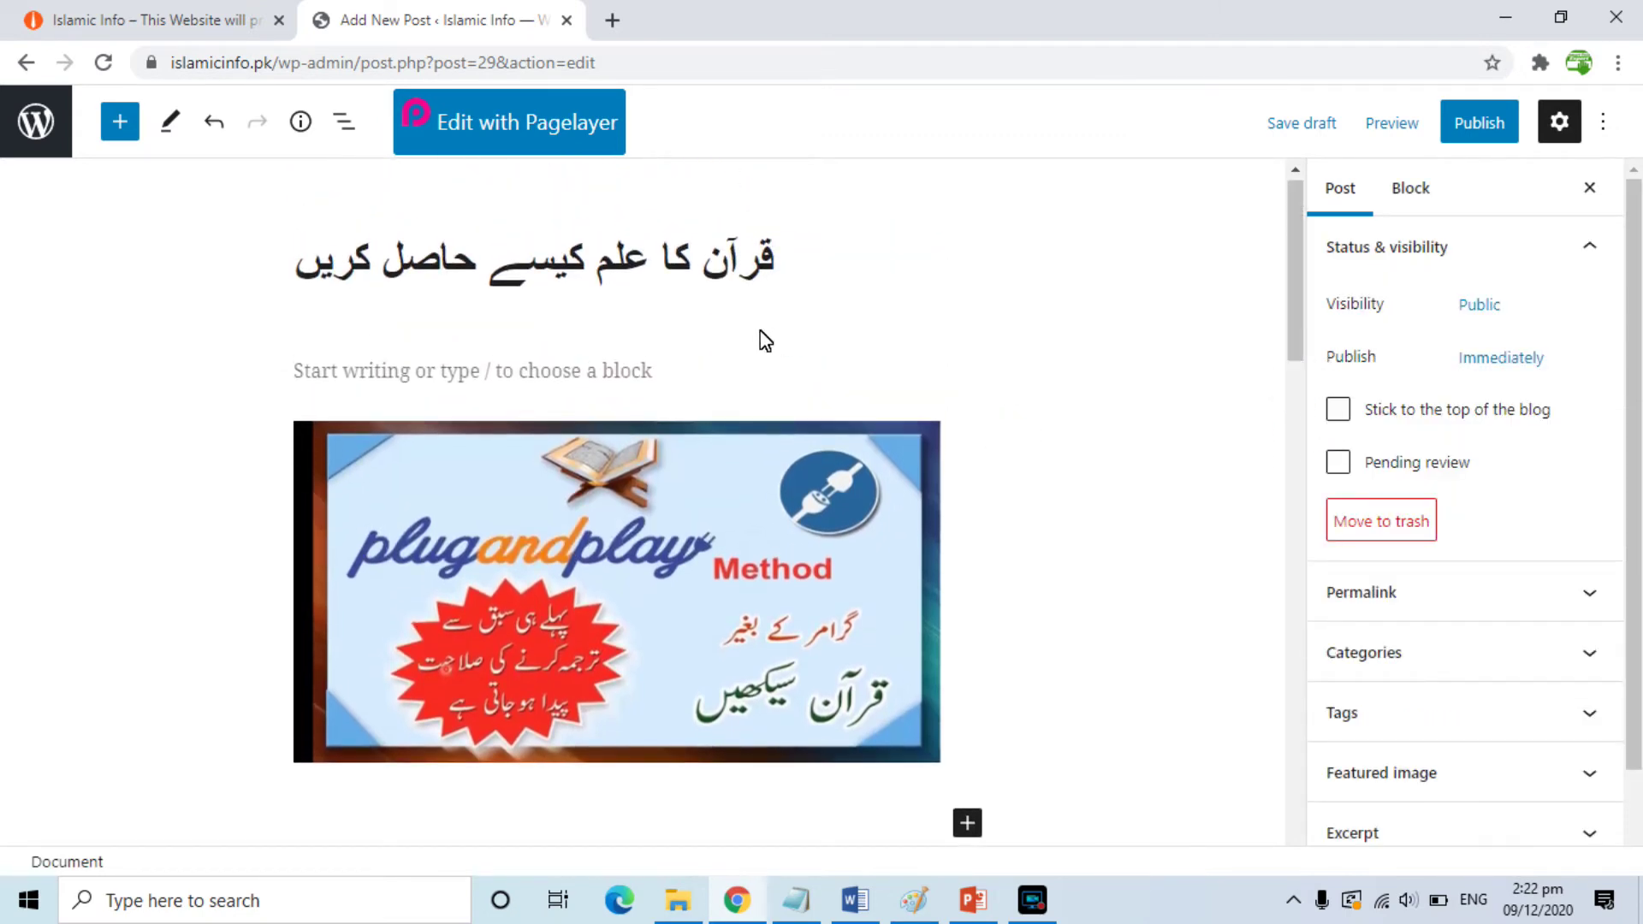
click(687, 378)
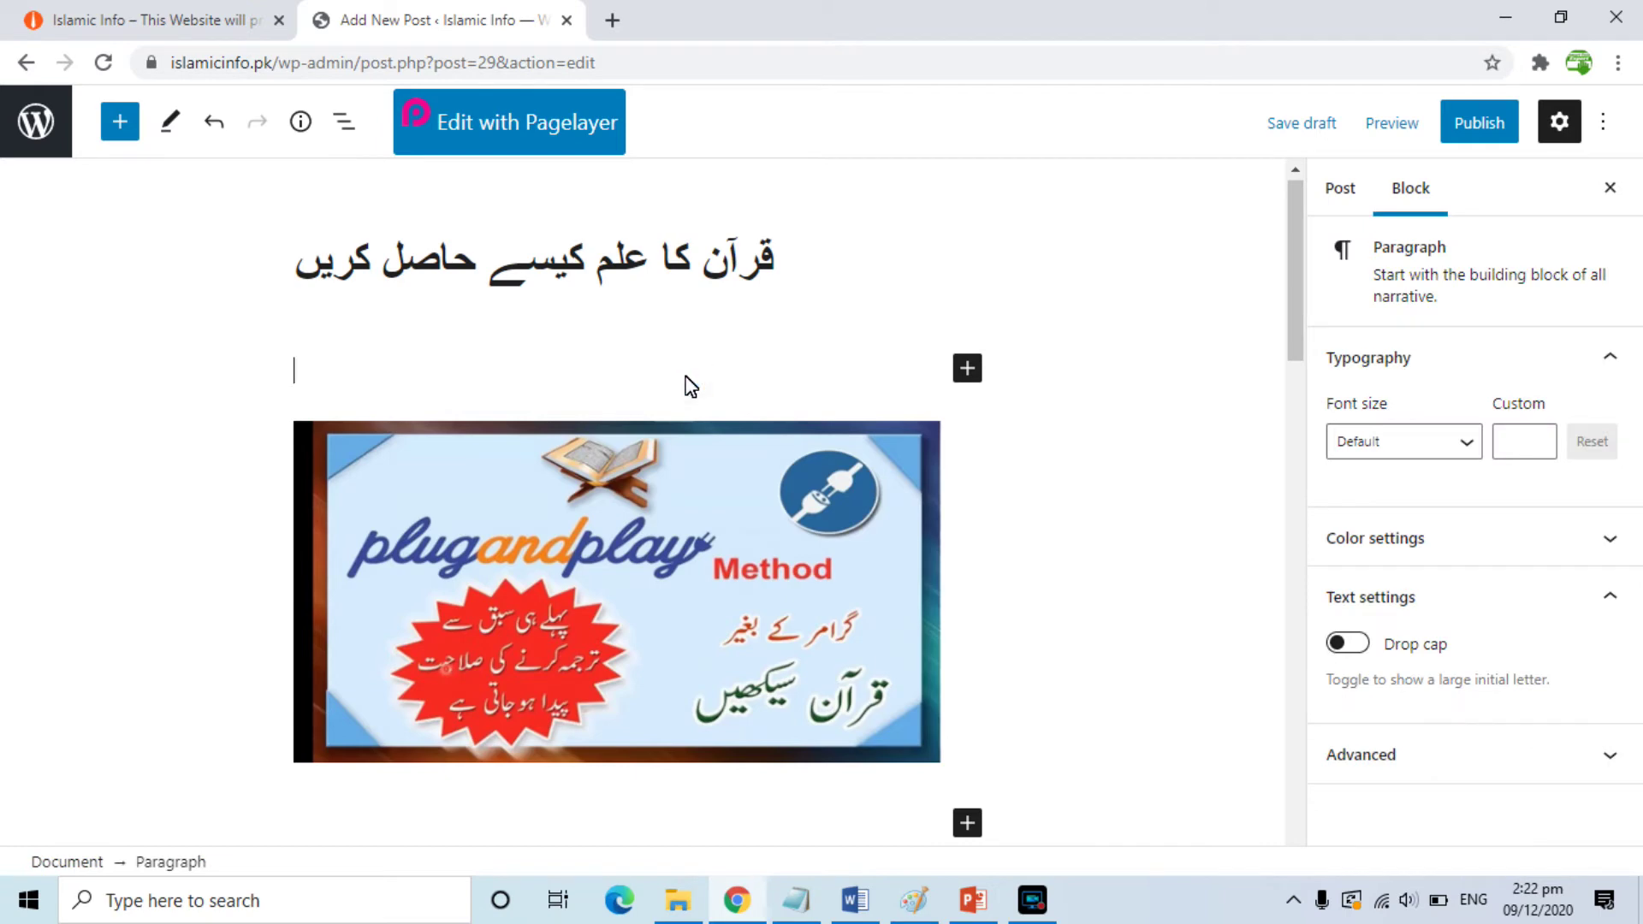
text(ا)
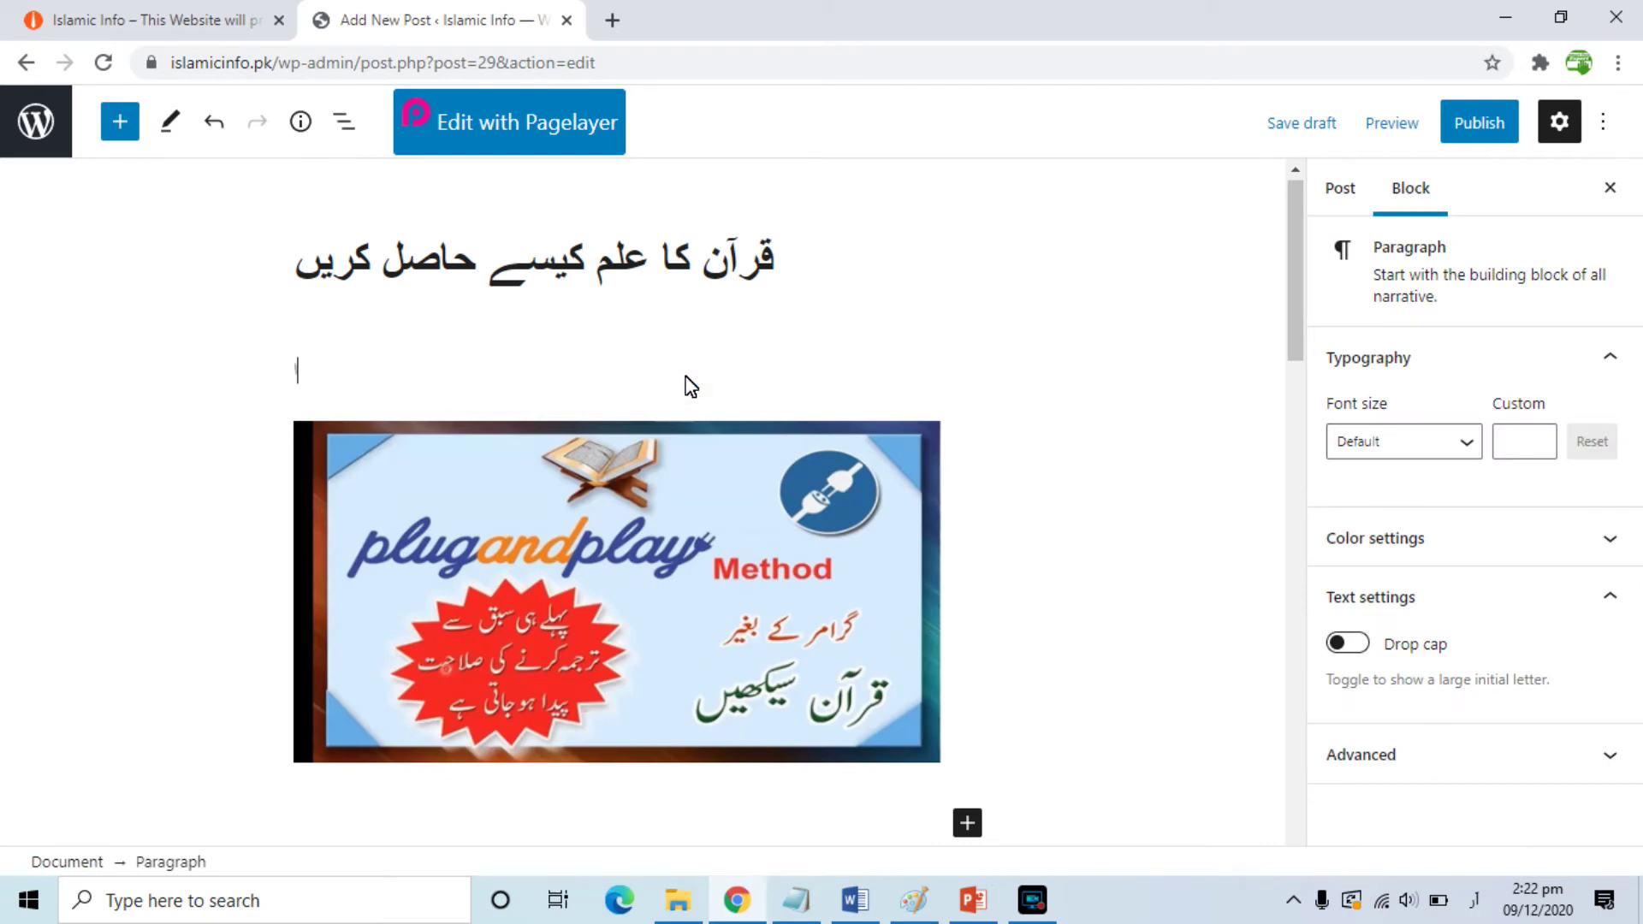
text(س طی)
text(ری)
text(قہ)
text( کار کے)
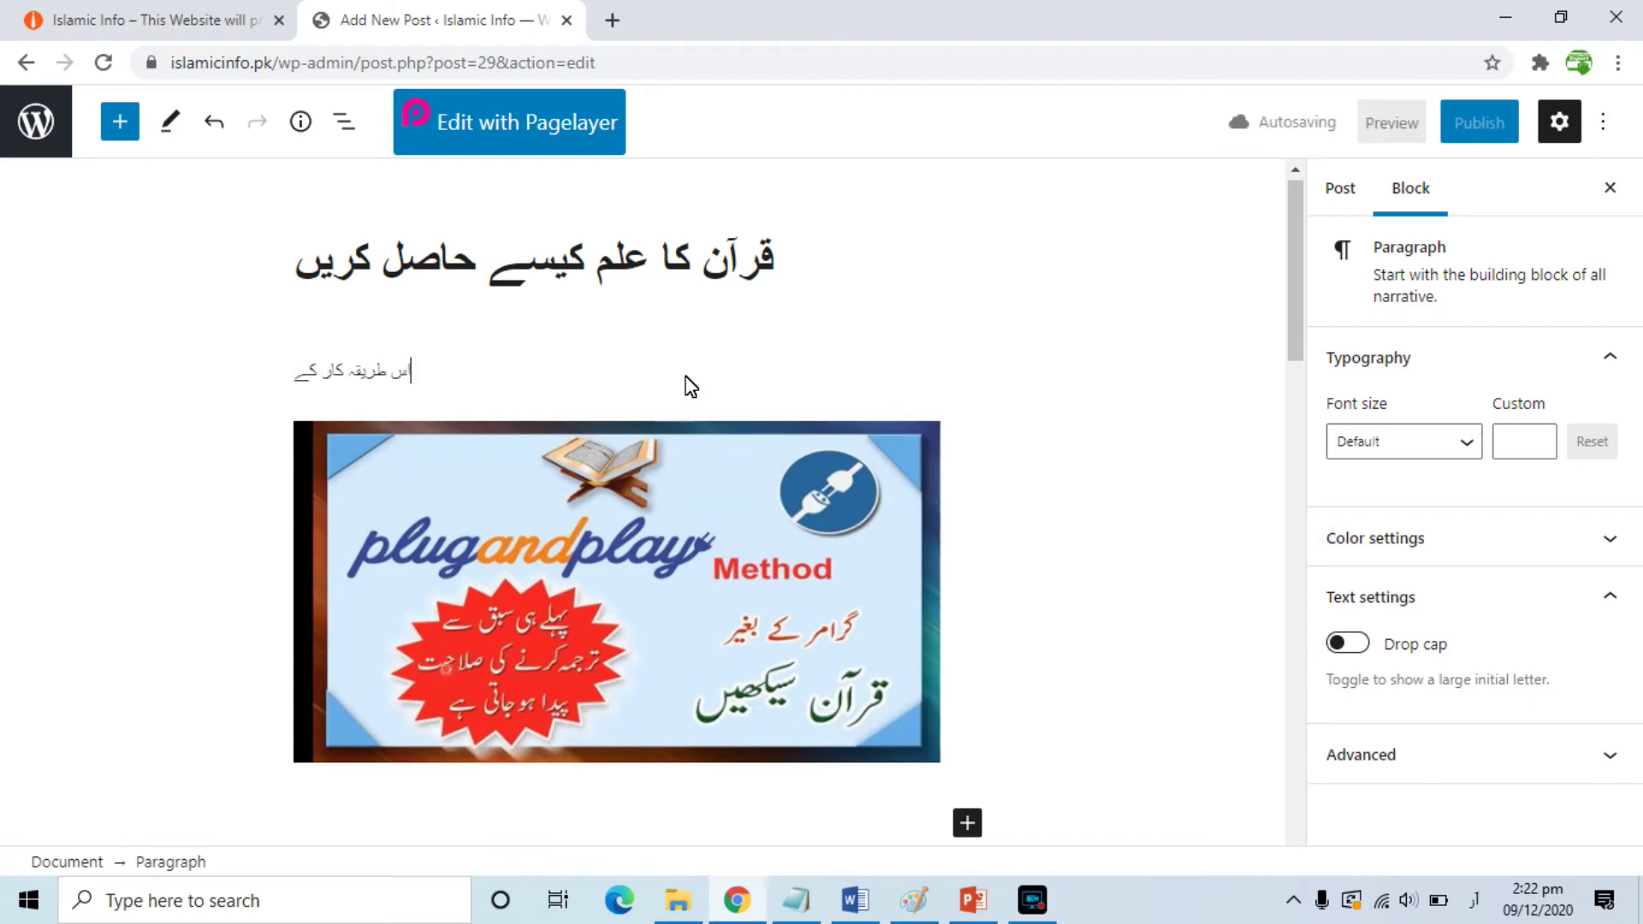
text( مطابق)
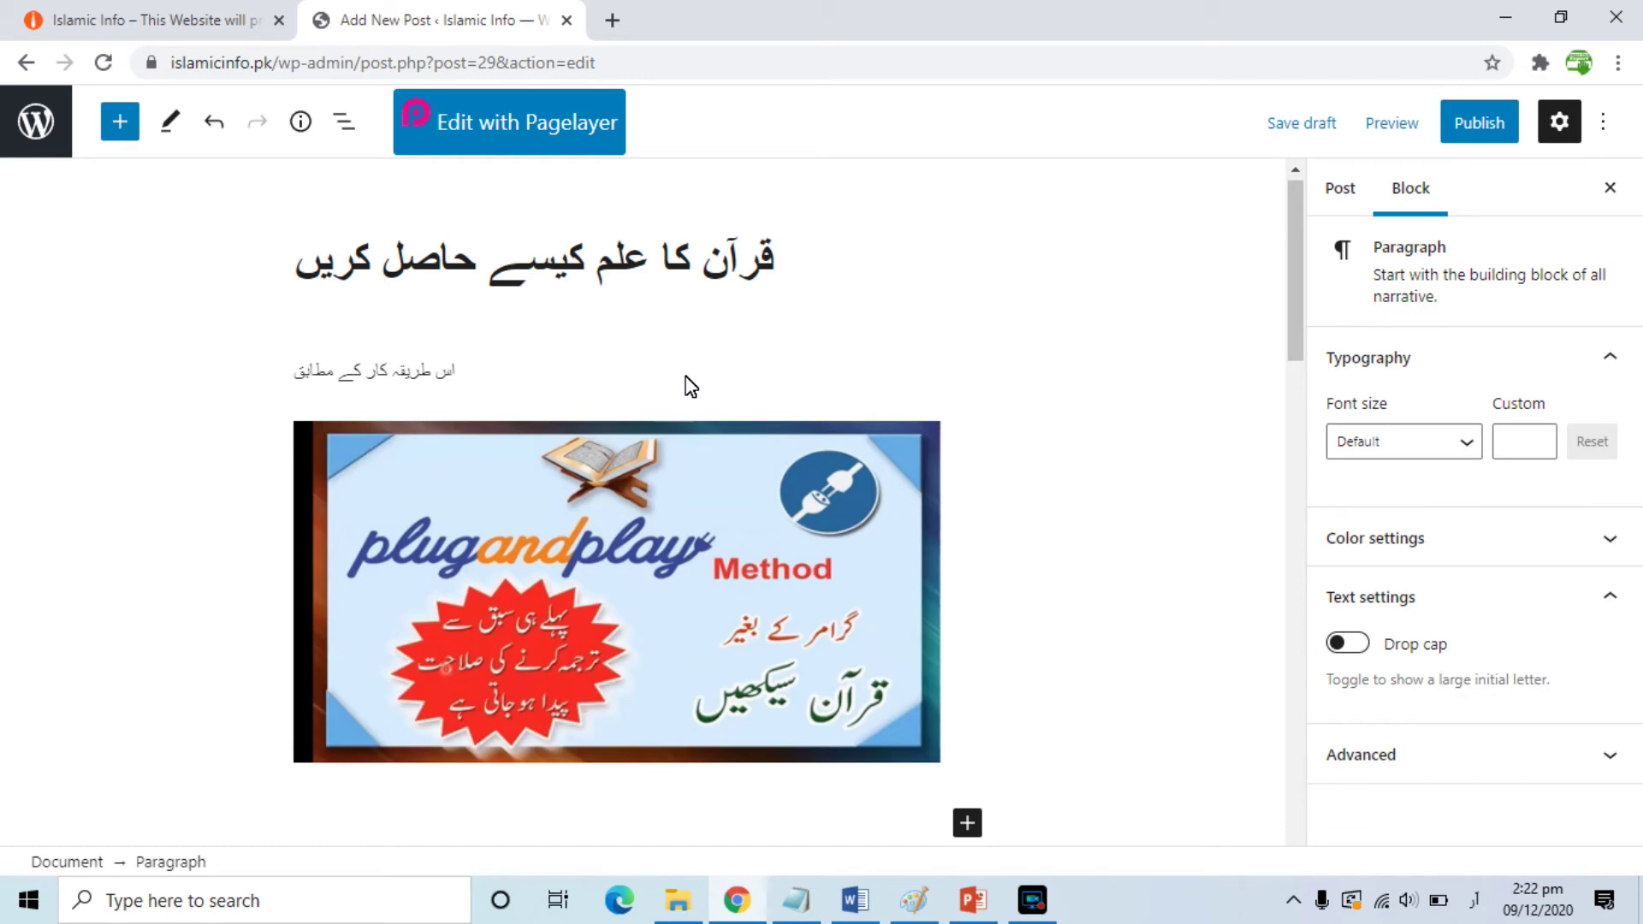
text( قرآن)
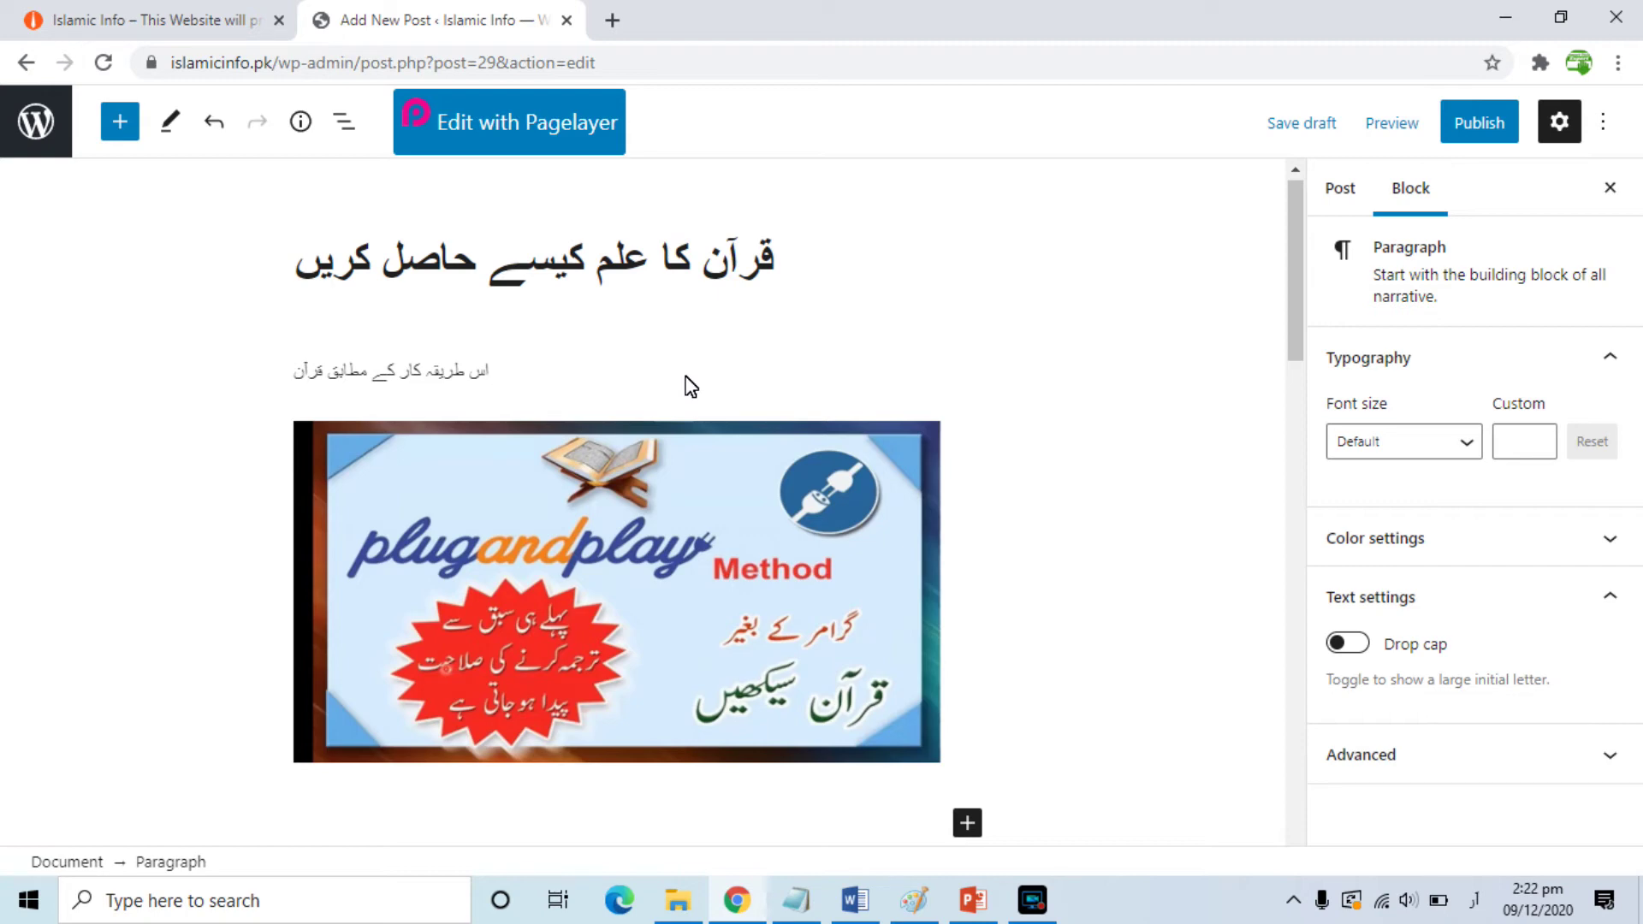
text( کی تعلیم)
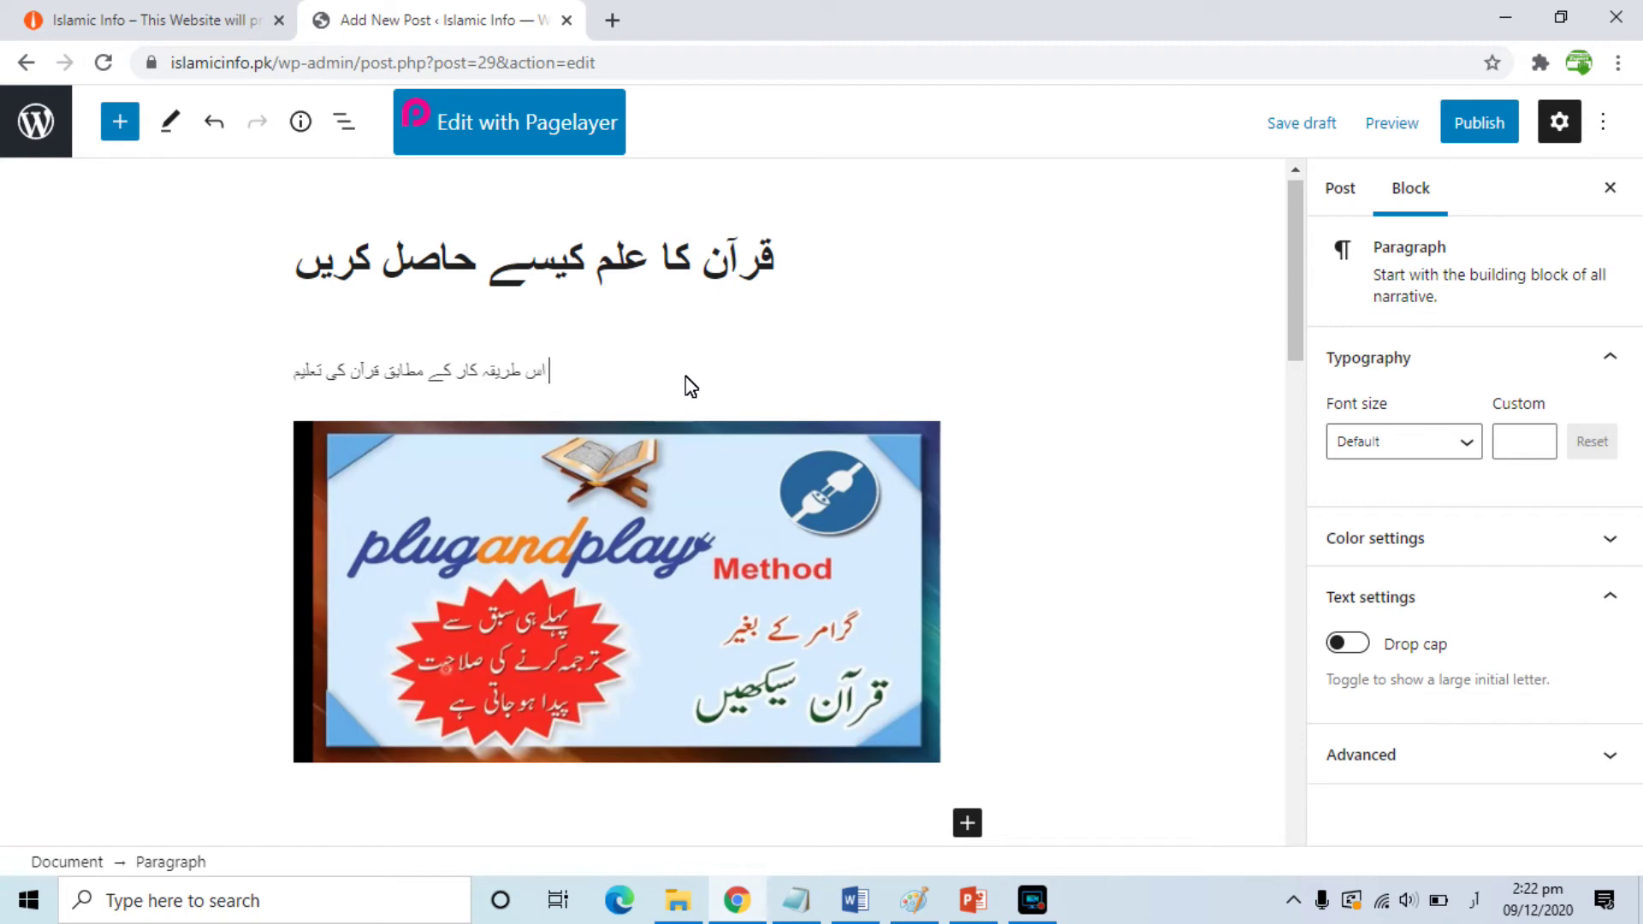
text( حاصل کر س)
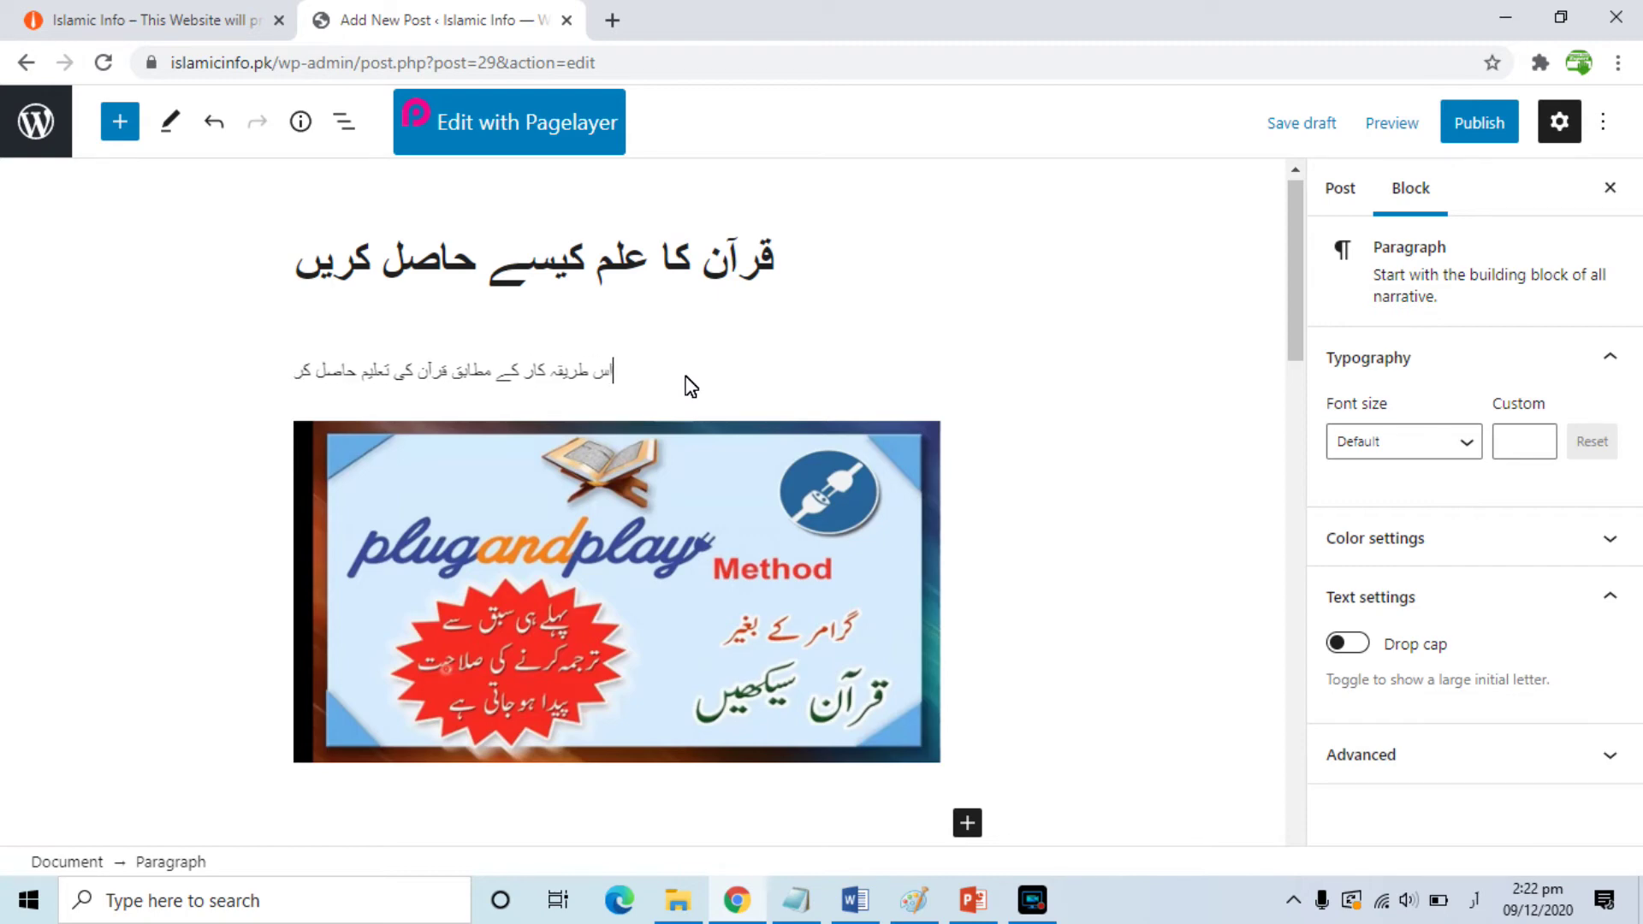
text(کتے ہیں)
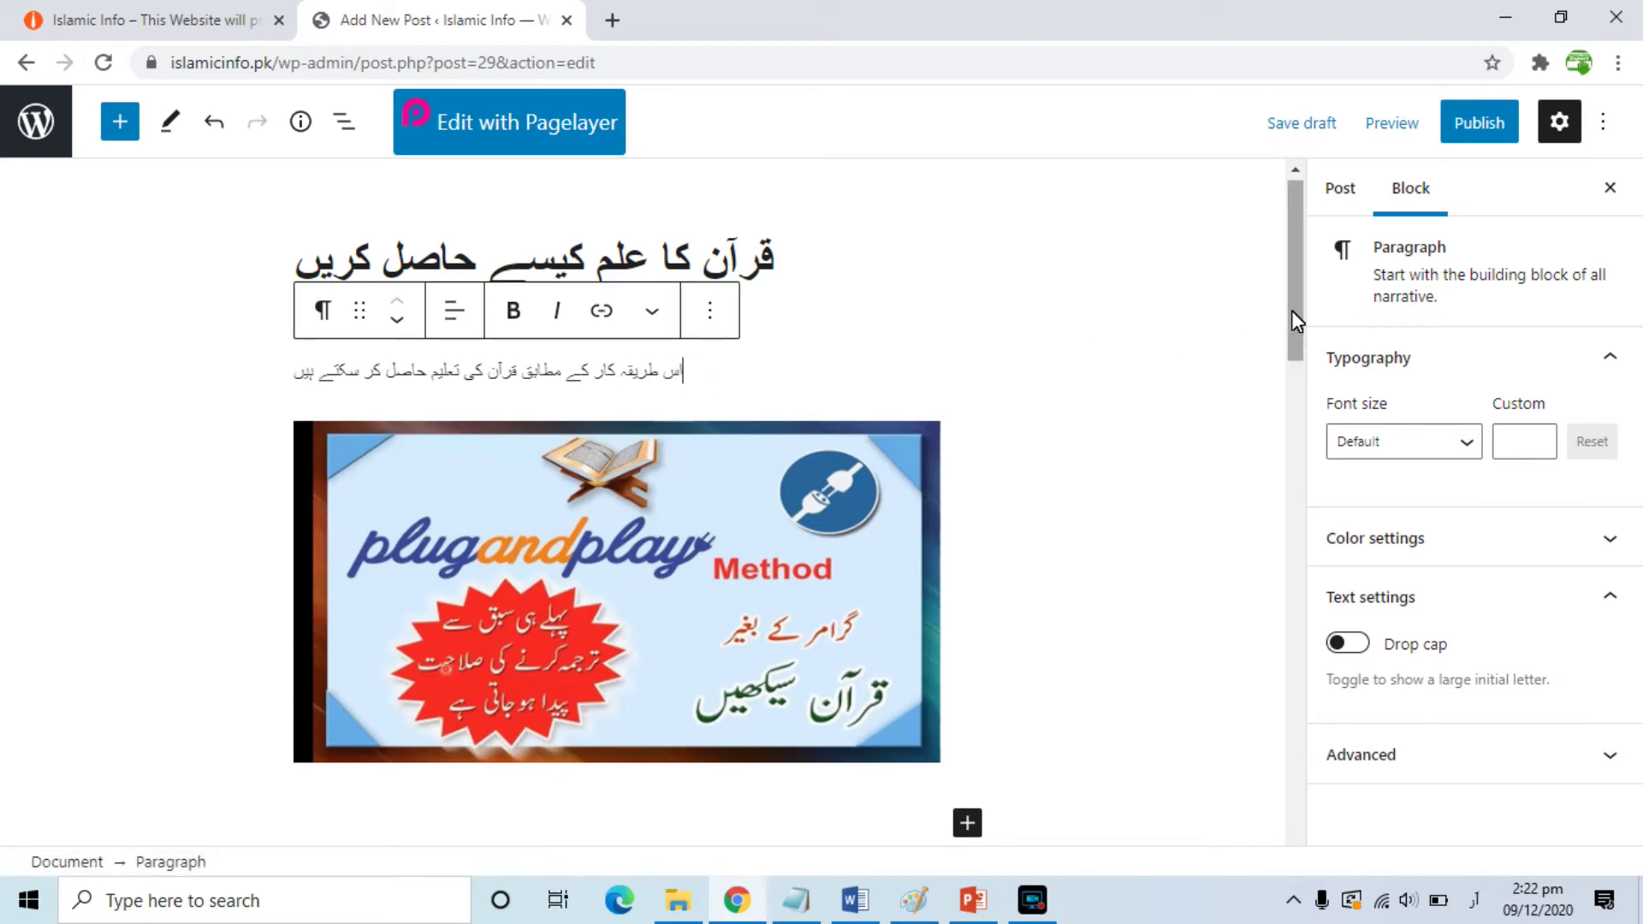
Step: Select the image, the title and the paragraph in turn to look at the settings offered for each
drag(1292, 310, 1291, 327)
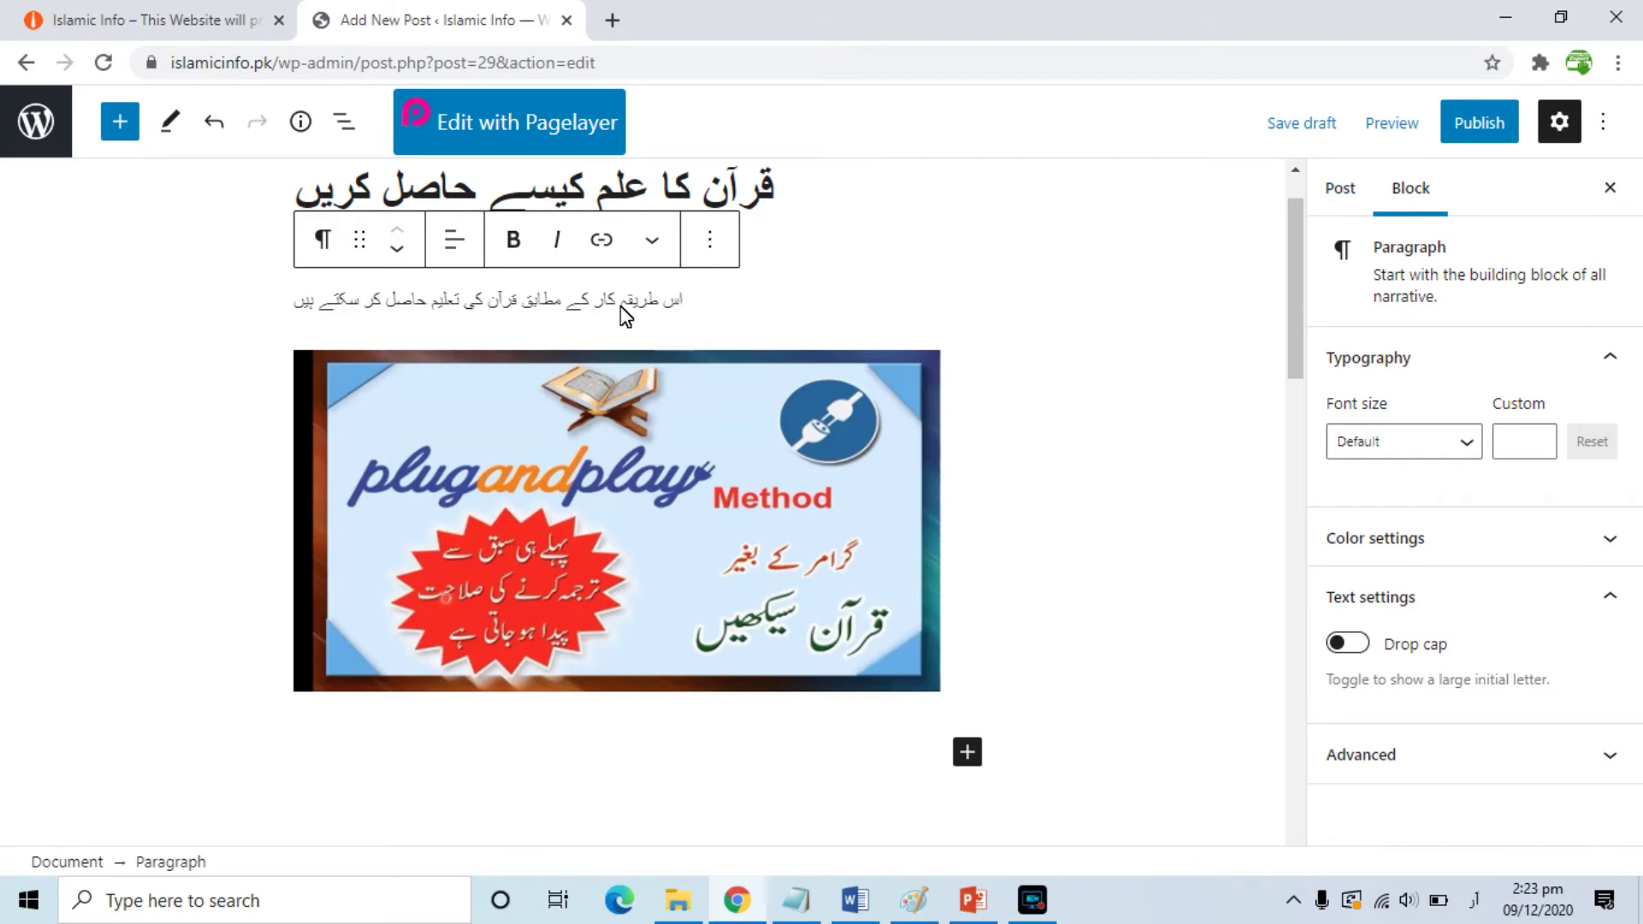
click(675, 479)
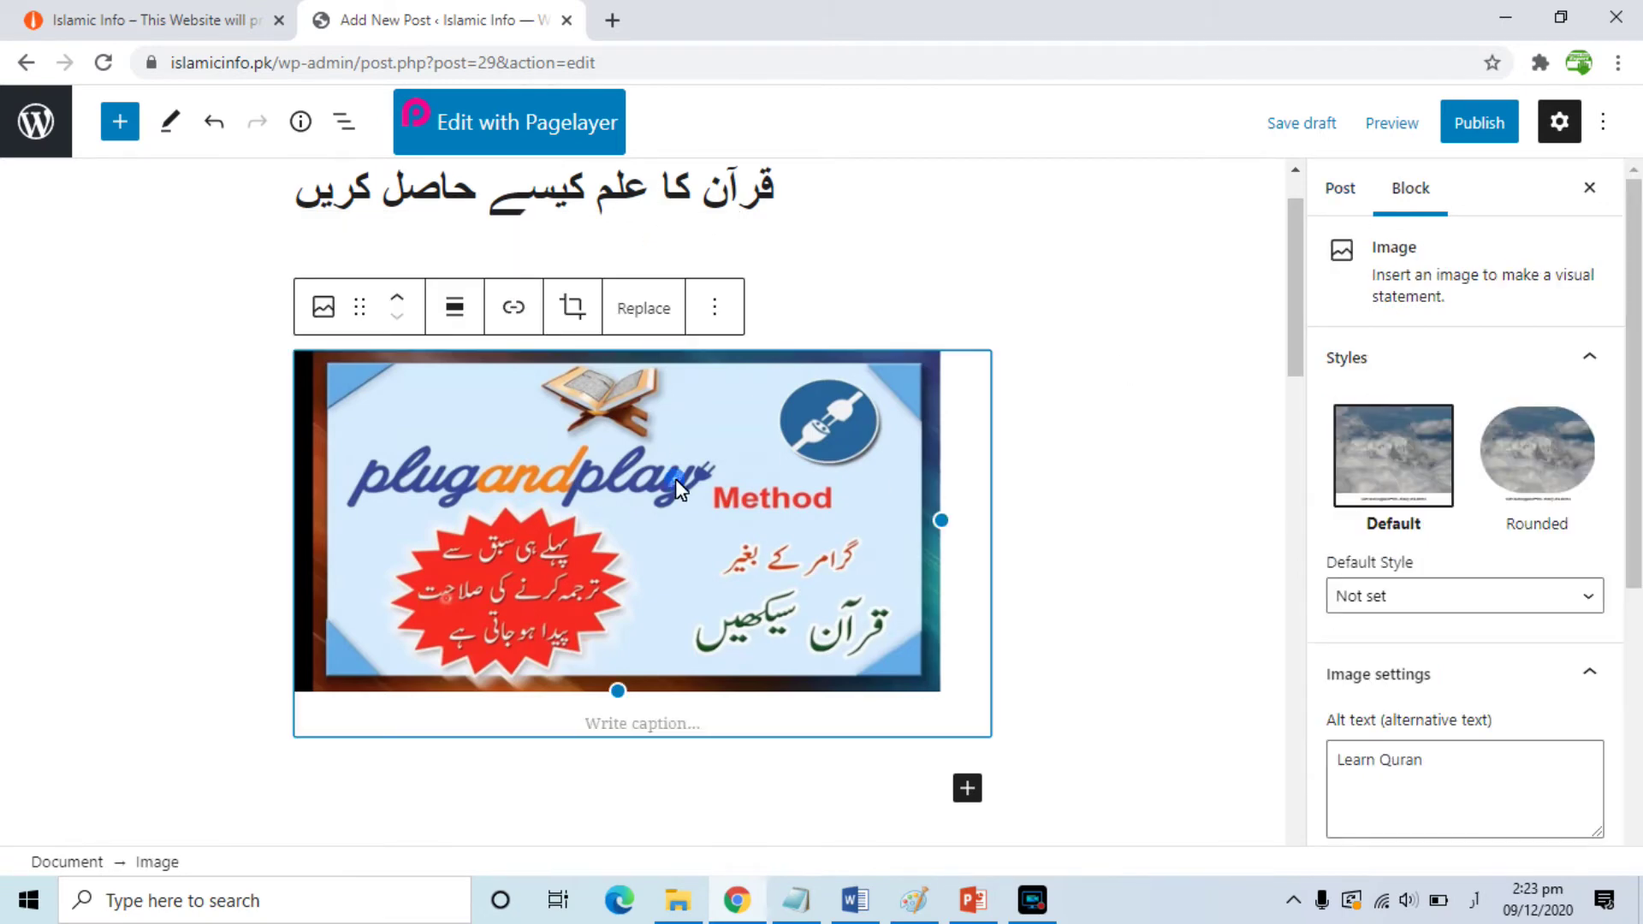
click(673, 242)
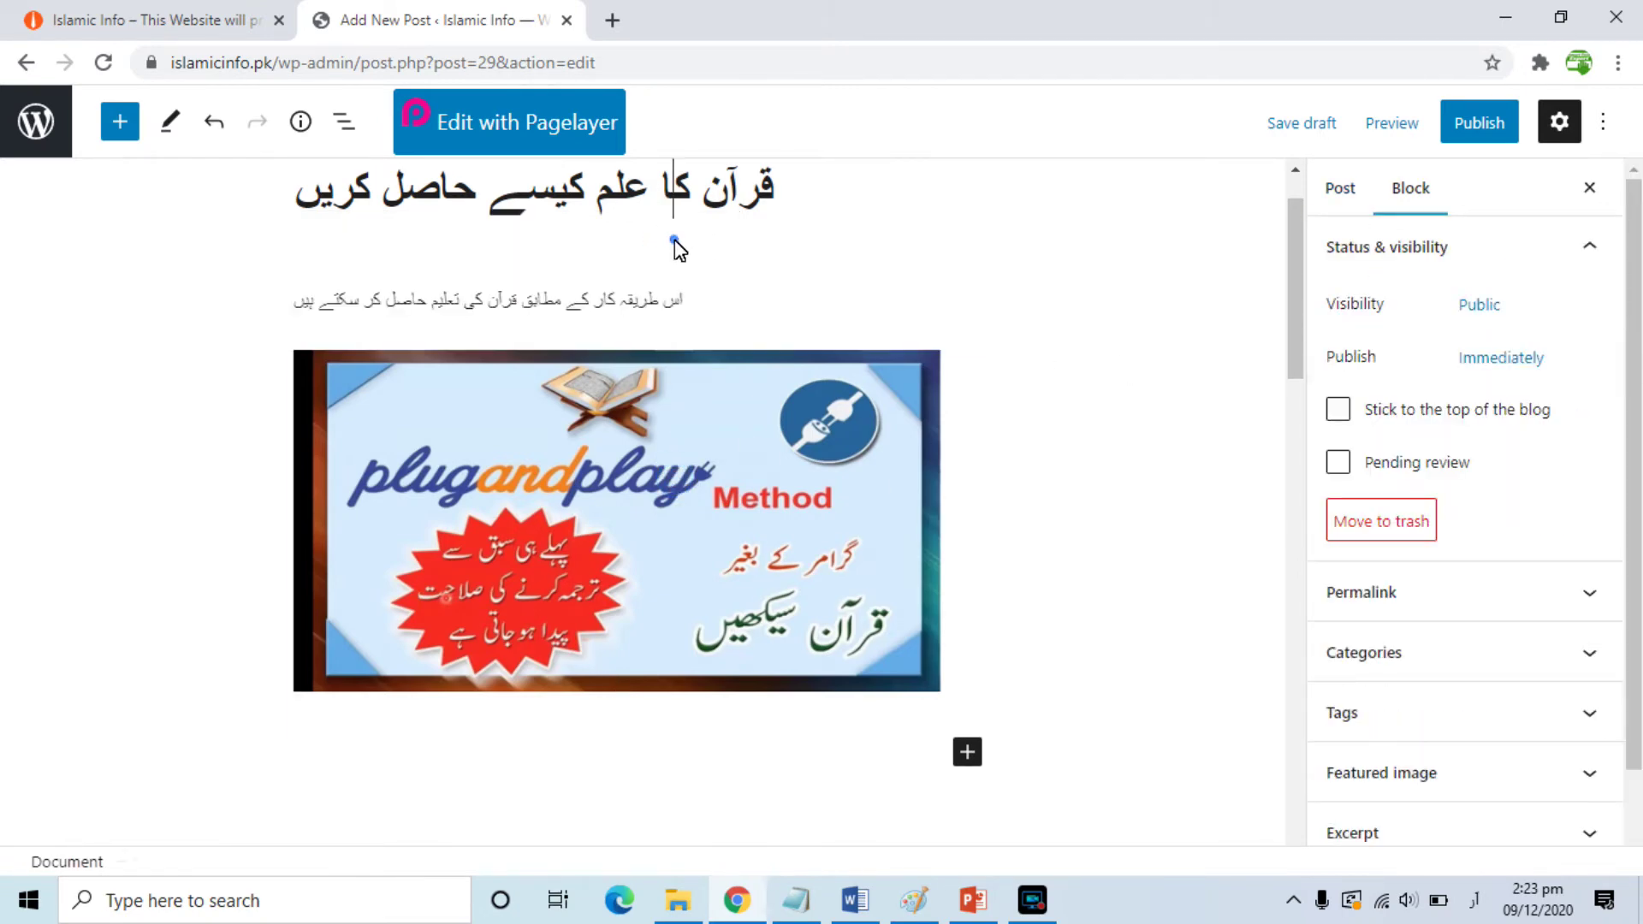
click(616, 295)
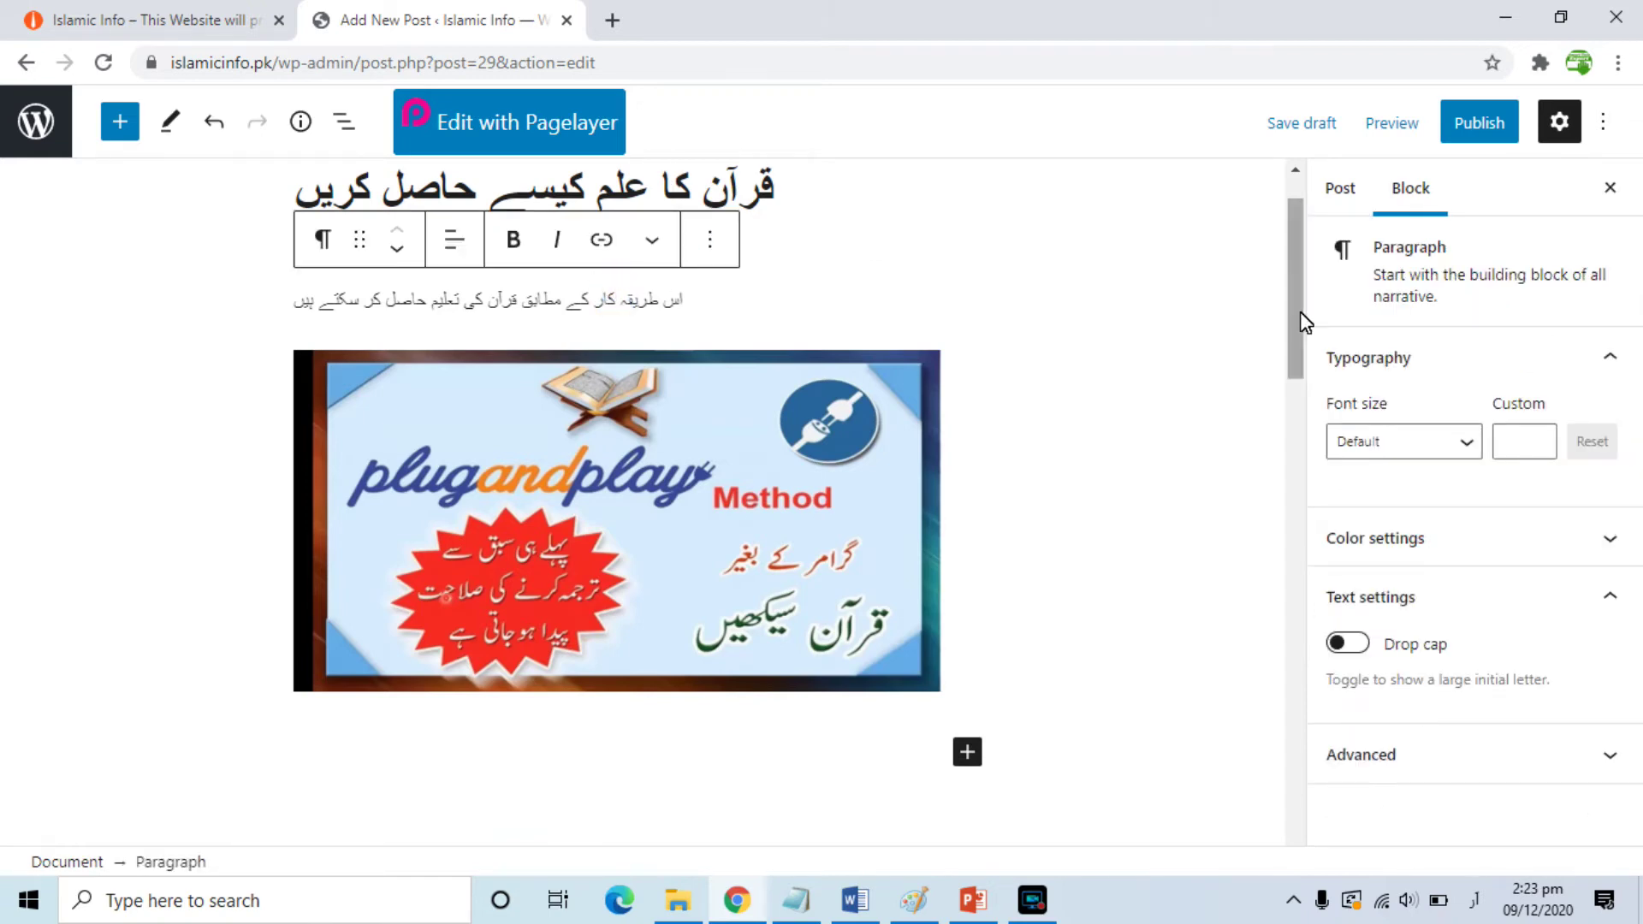
Step: Examine the post's visibility choices and its publish date calendar, leaving both settings as they are
click(1341, 191)
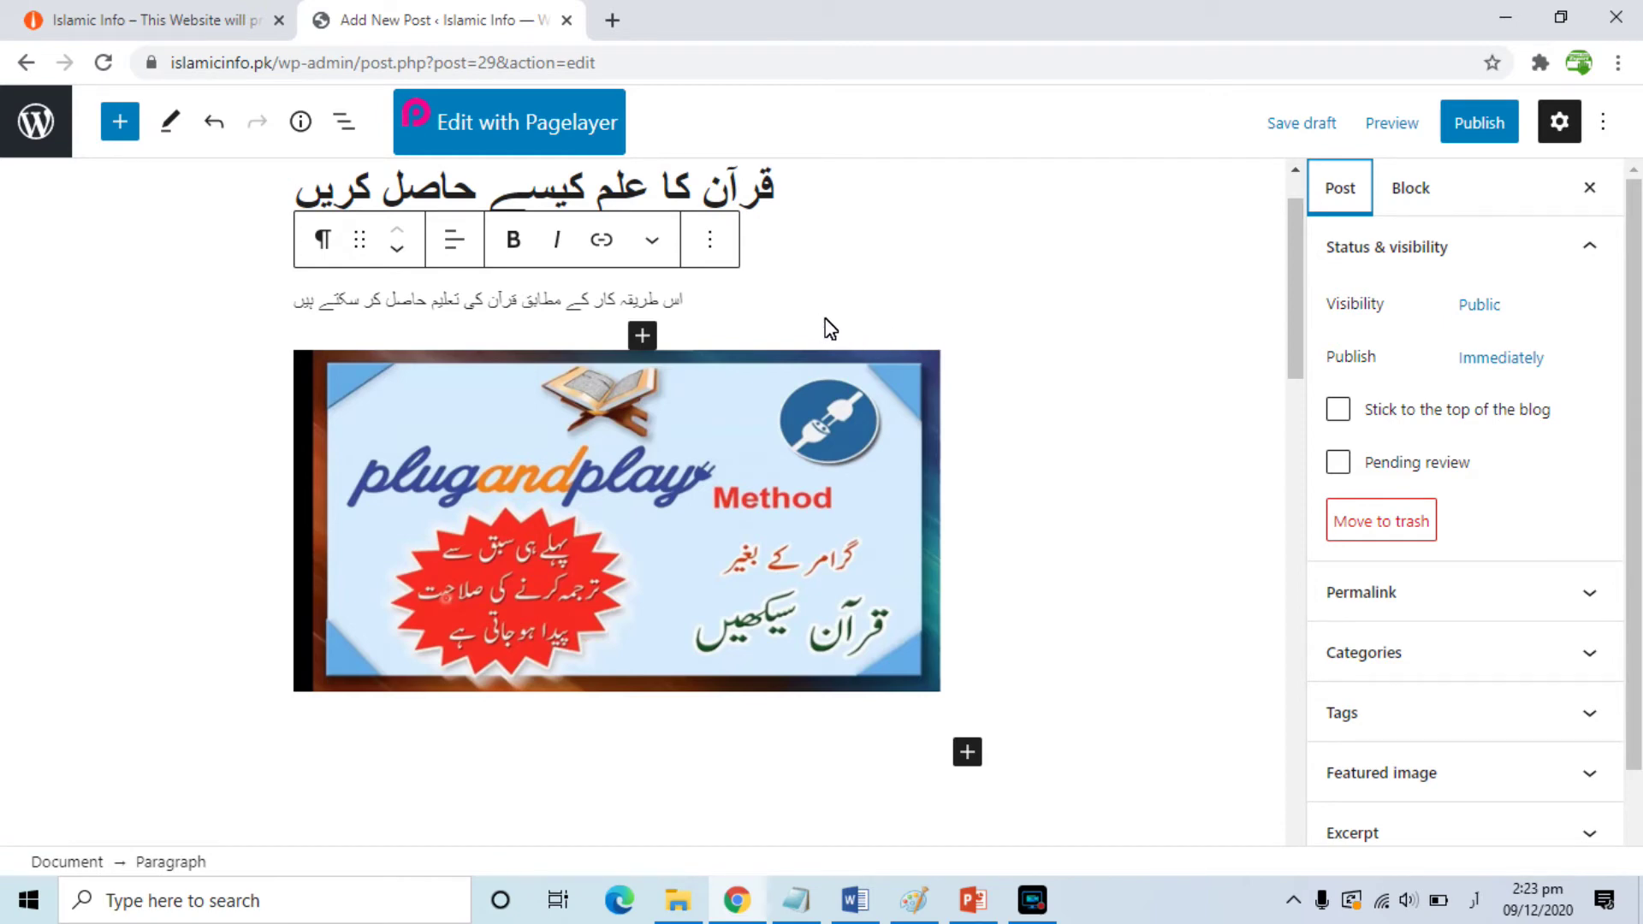
click(1479, 305)
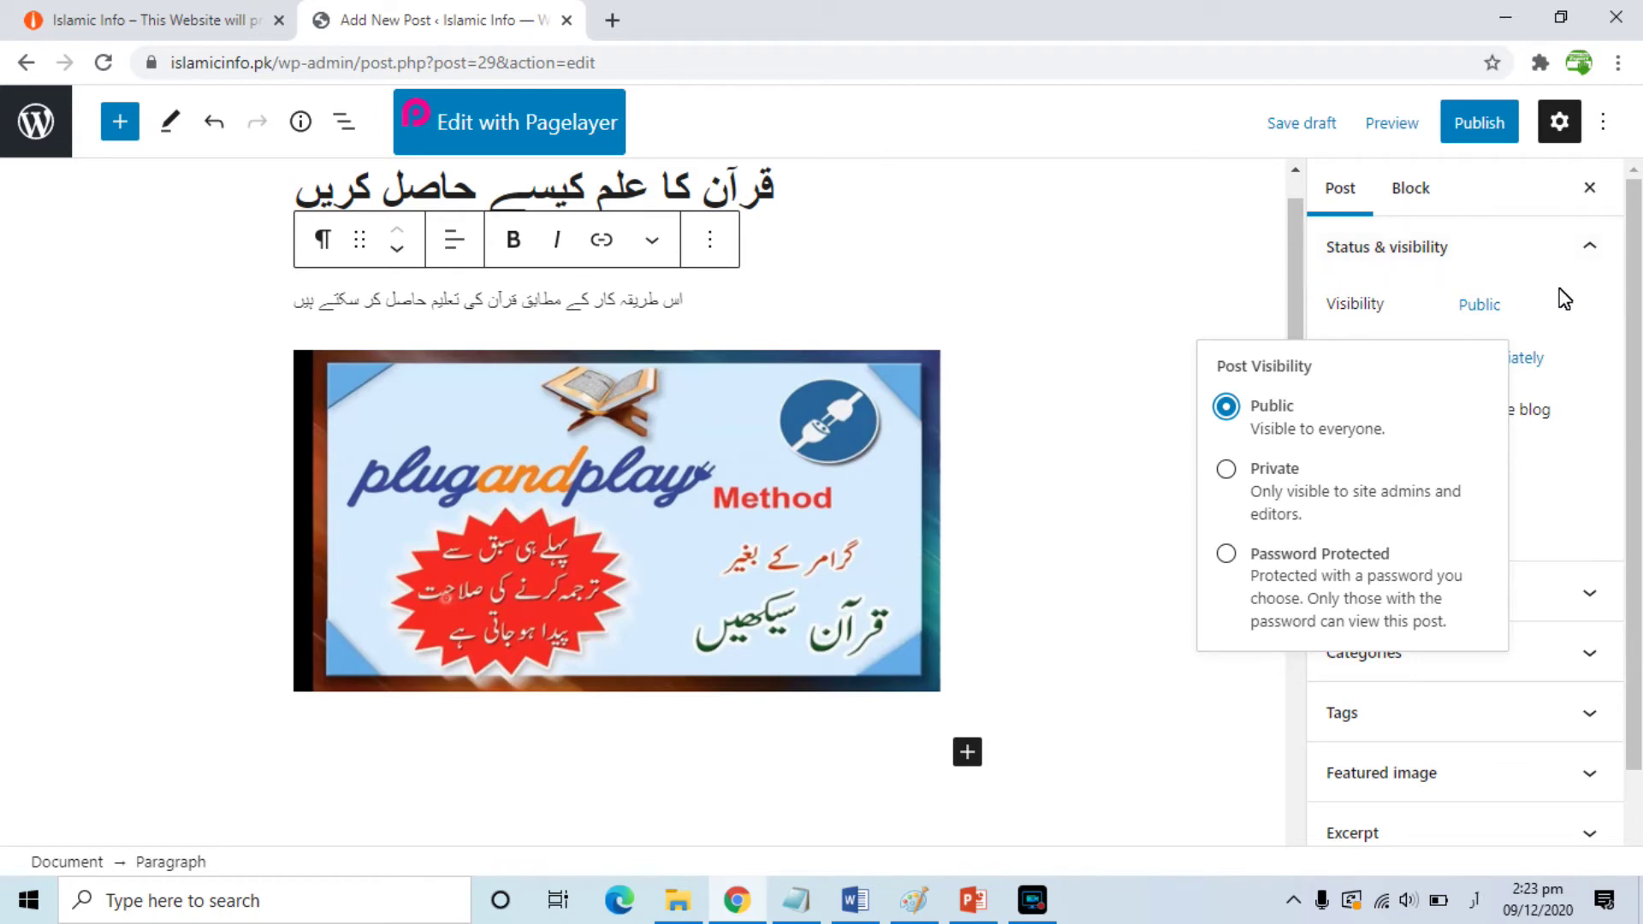
click(1590, 255)
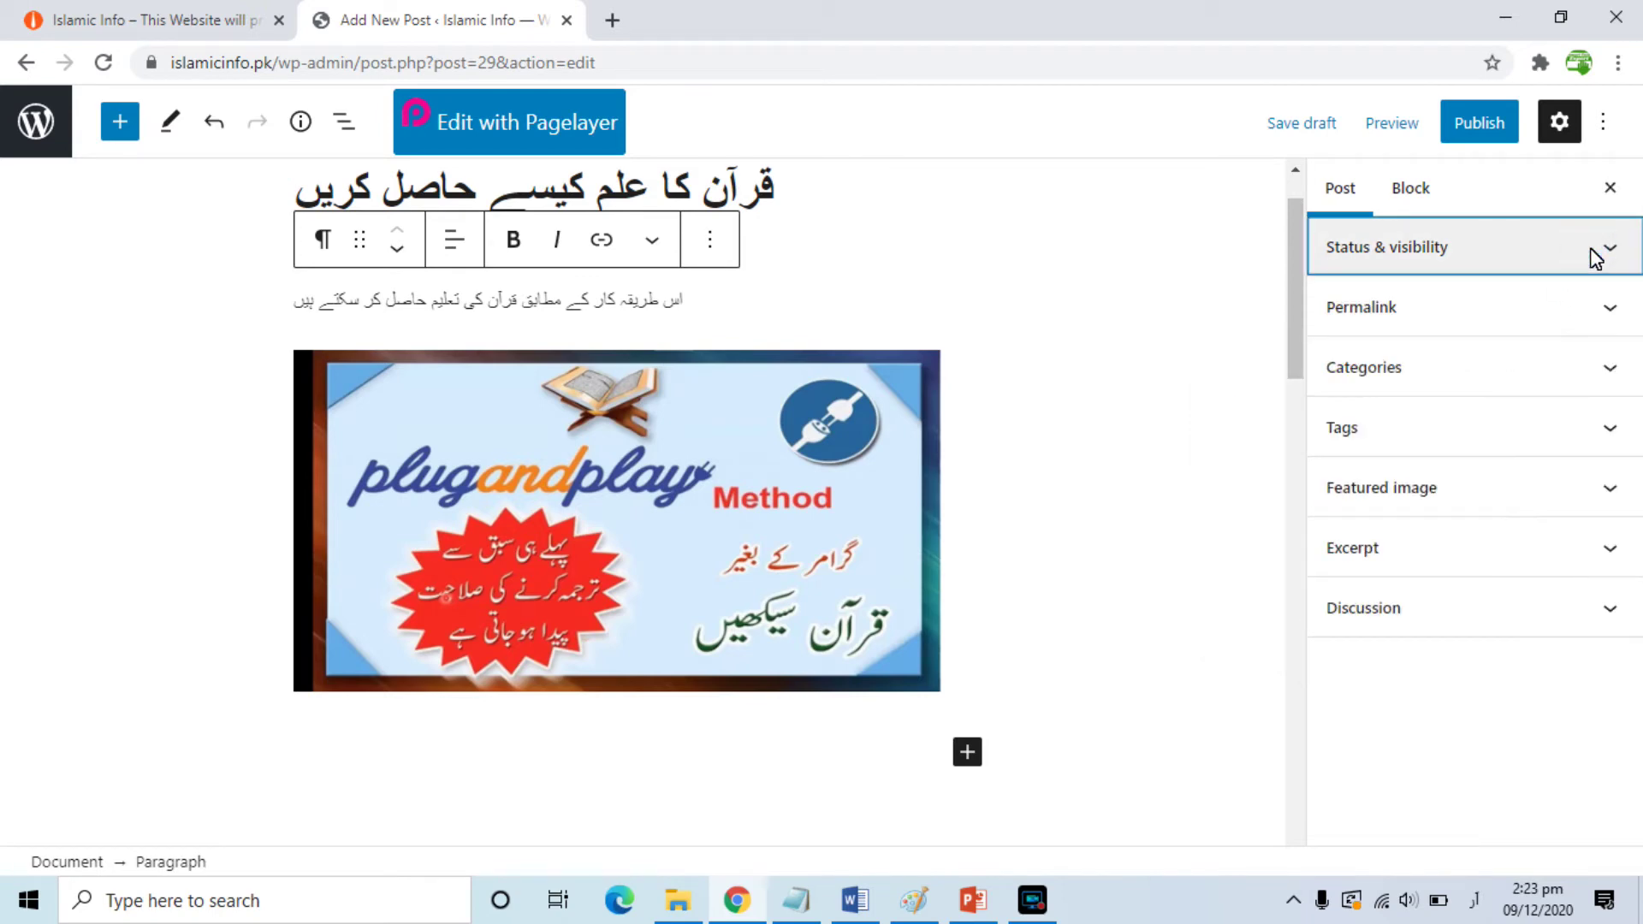
click(1595, 256)
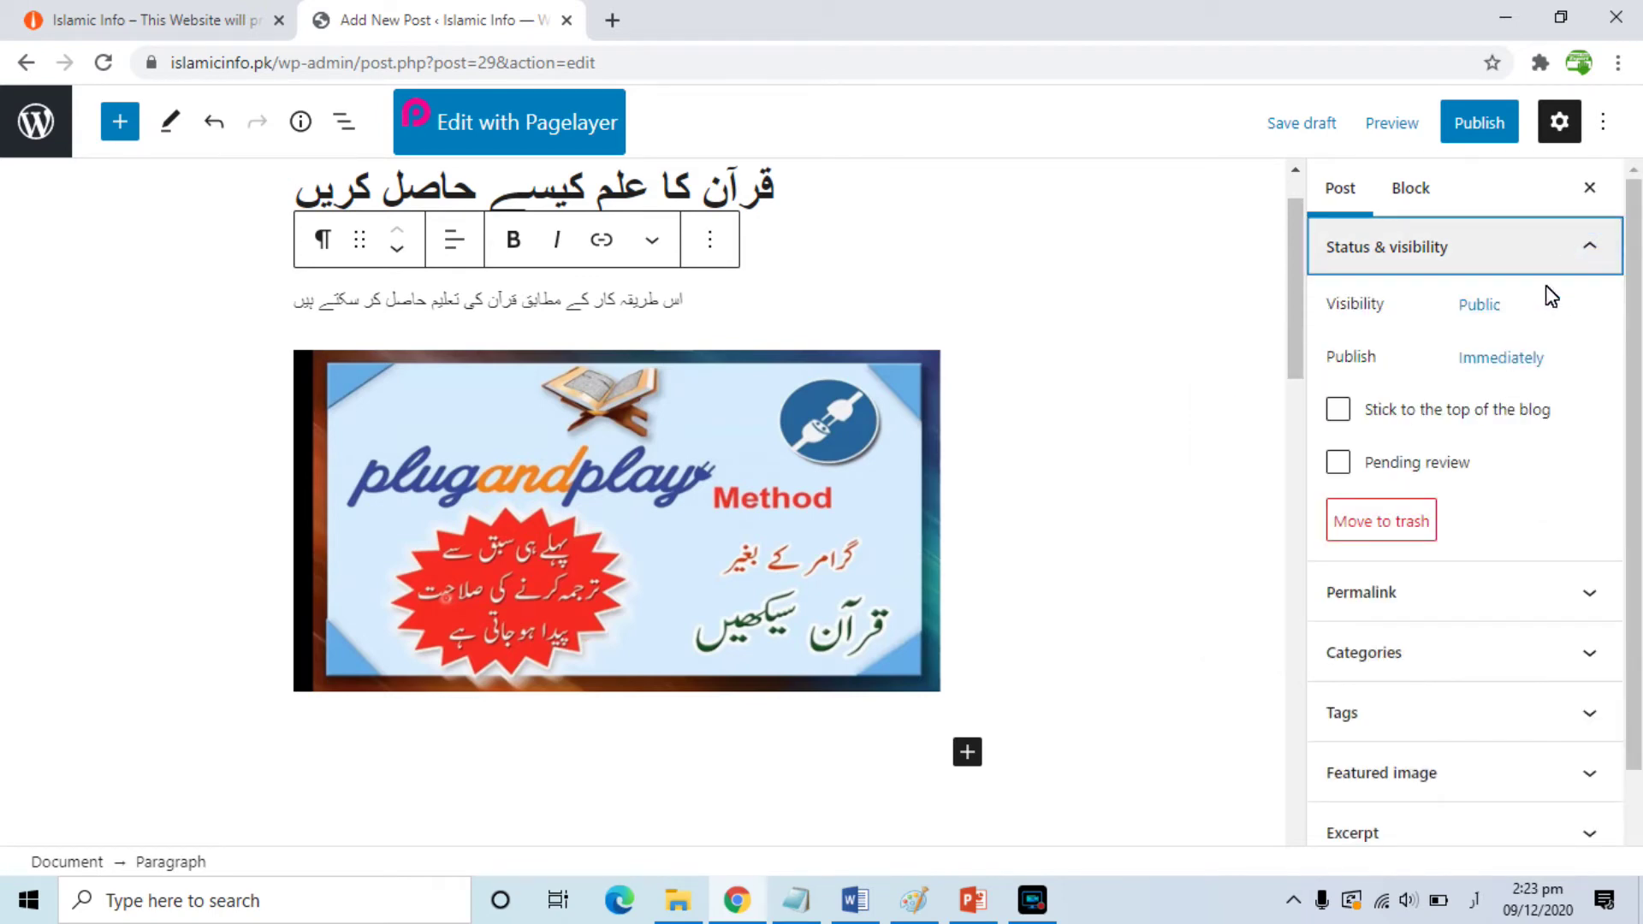
click(1490, 368)
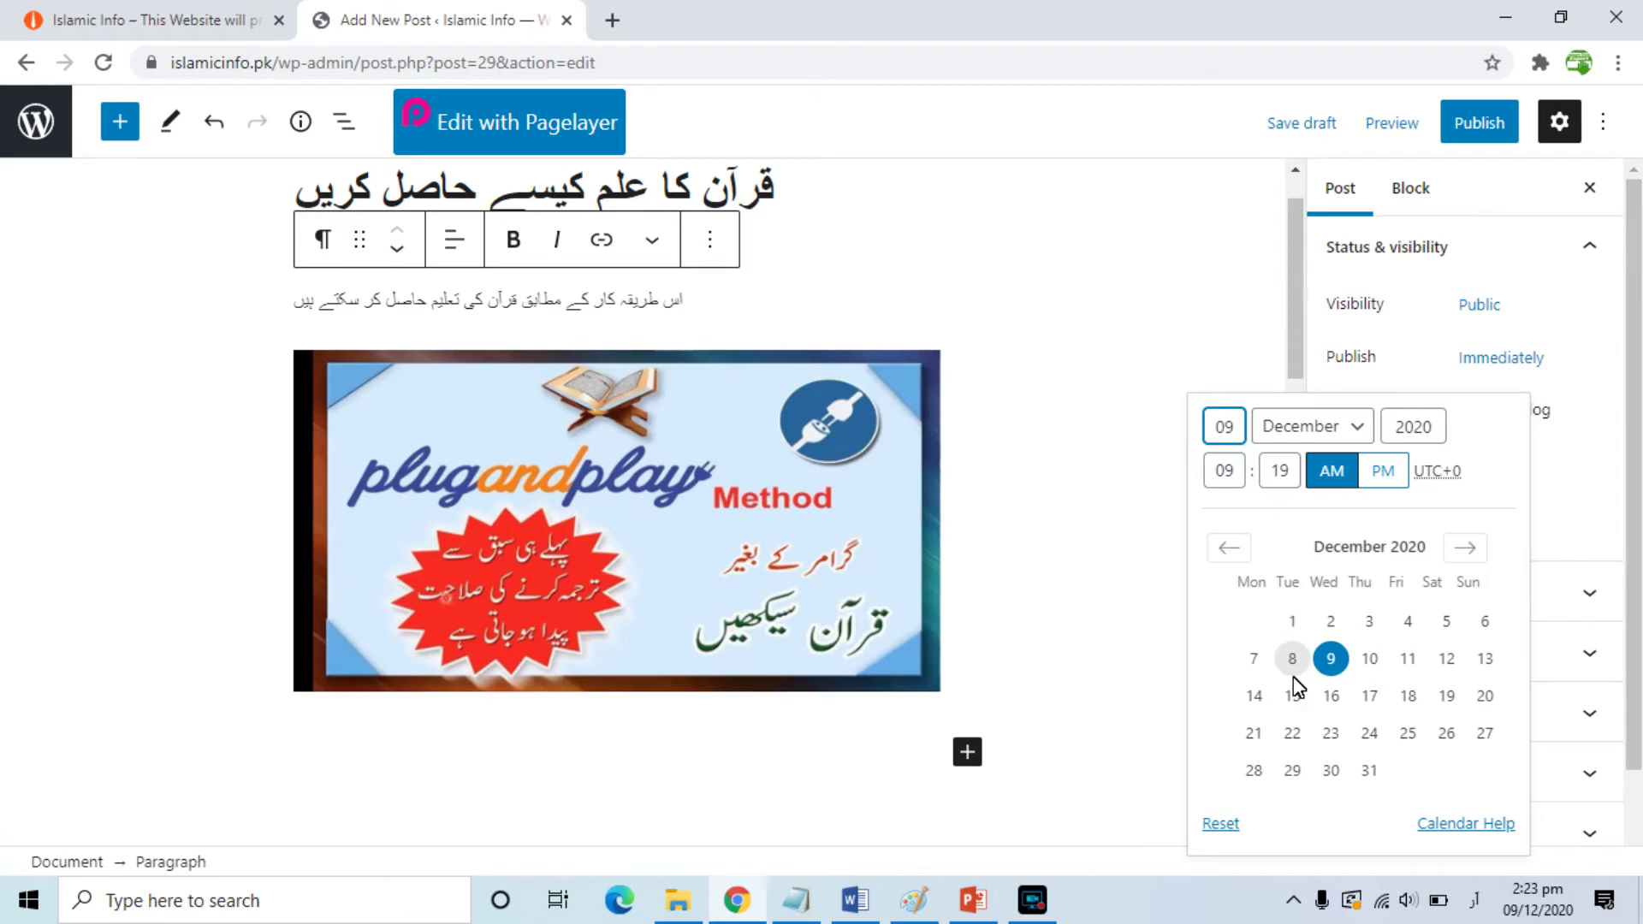
click(1569, 357)
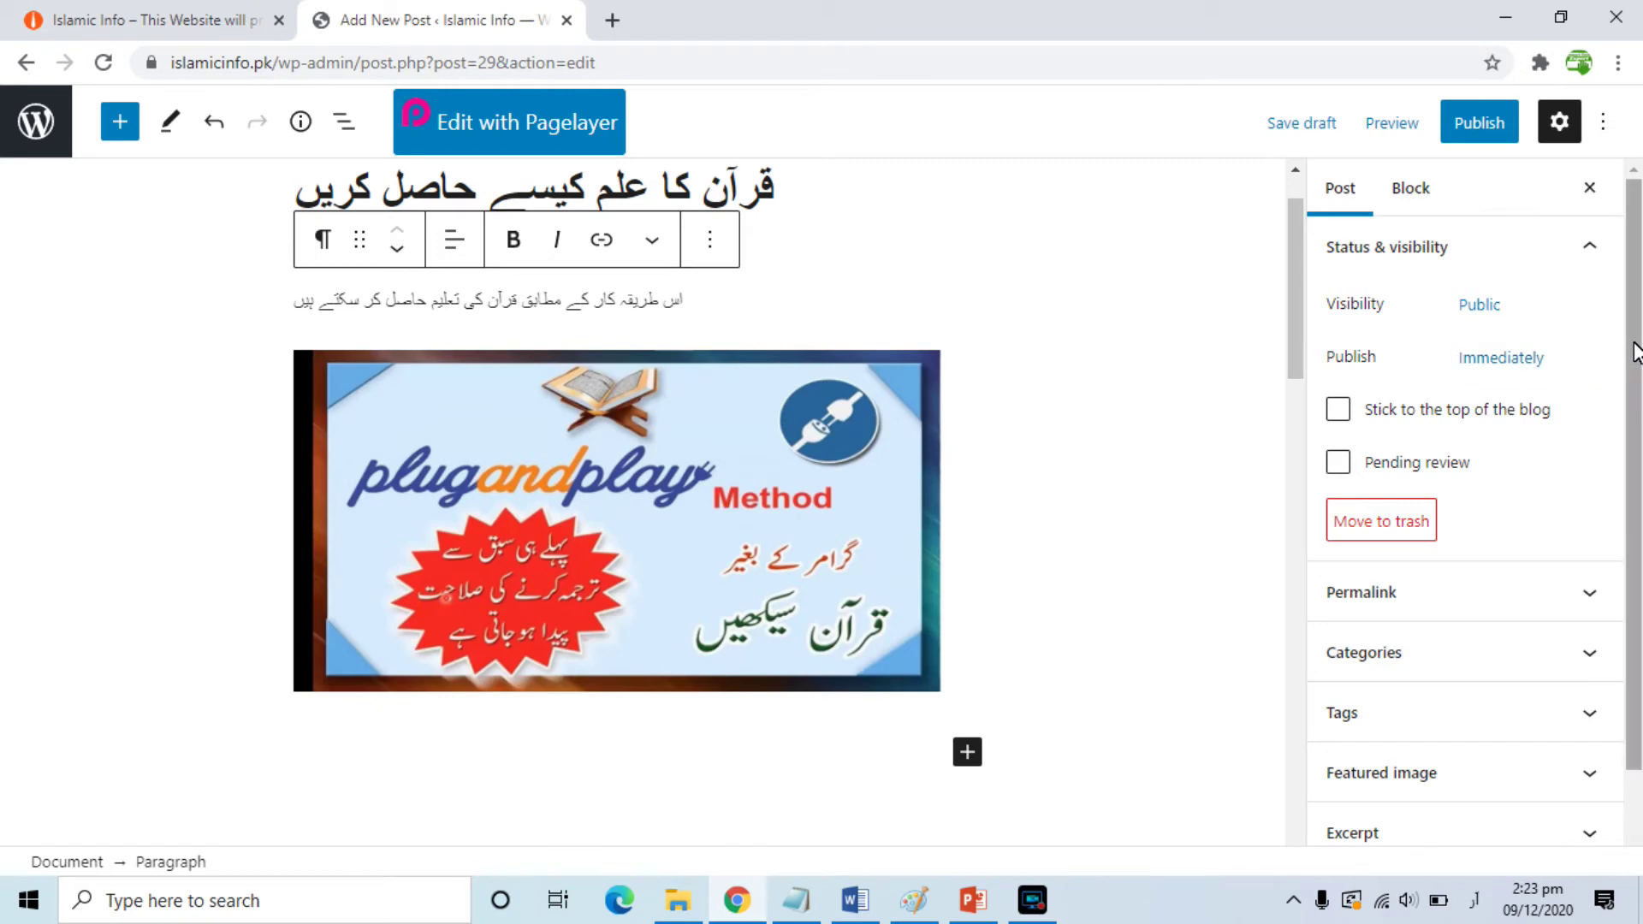
Step: Examine the post's permalink alongside the post title and close the permalink details again
drag(1635, 346, 1638, 447)
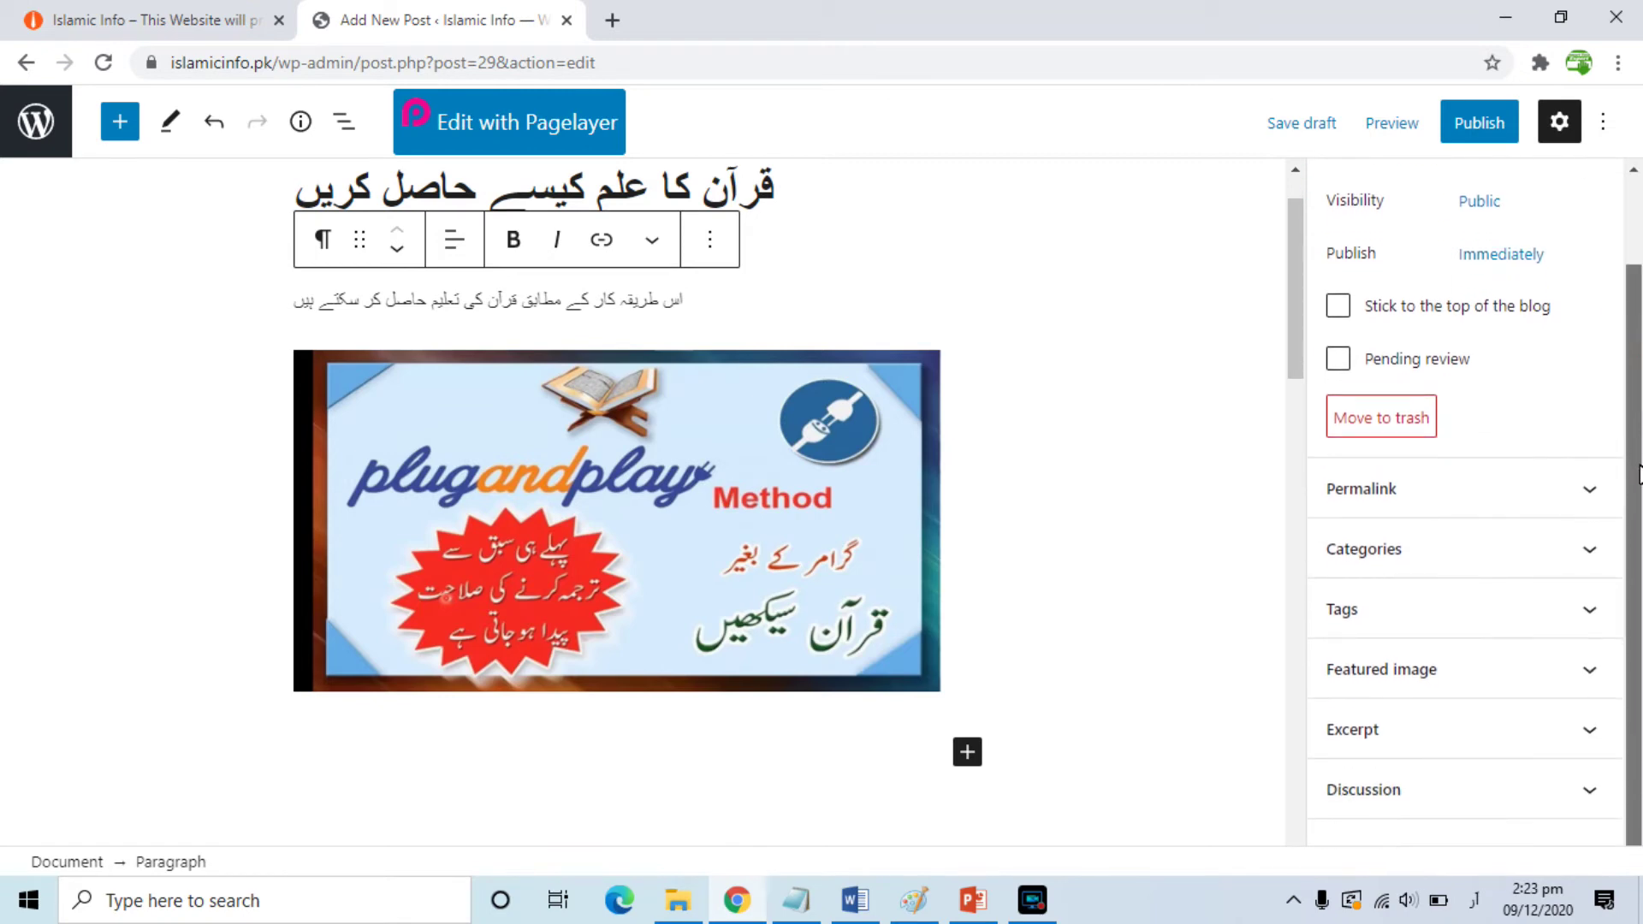
click(1597, 493)
drag(1634, 462, 1638, 567)
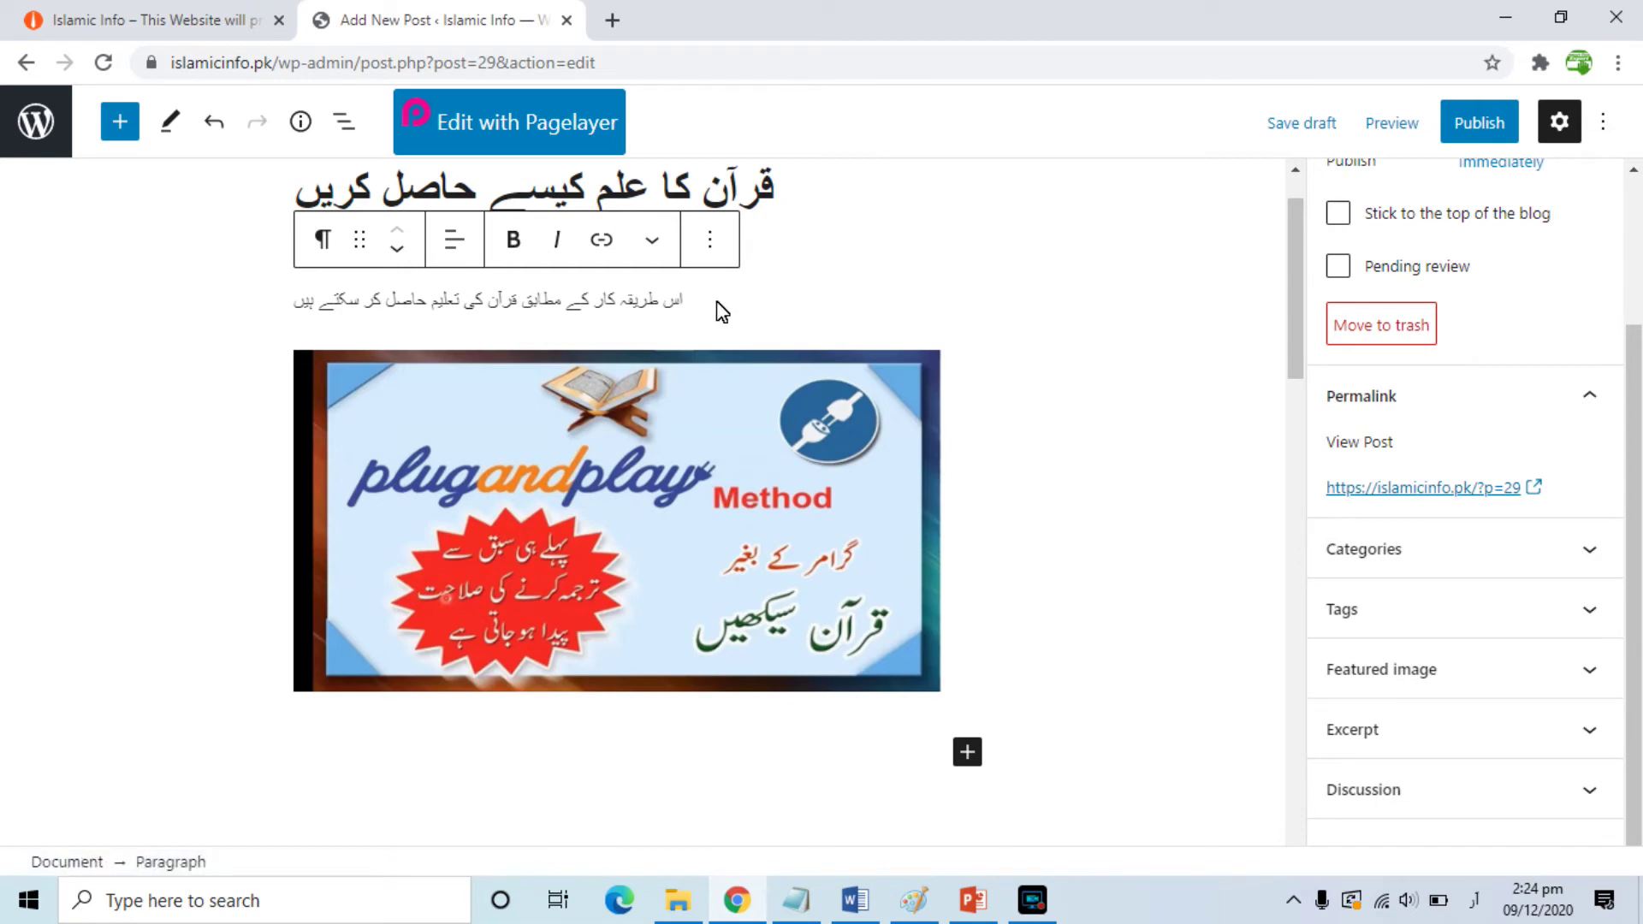
triple_click(681, 190)
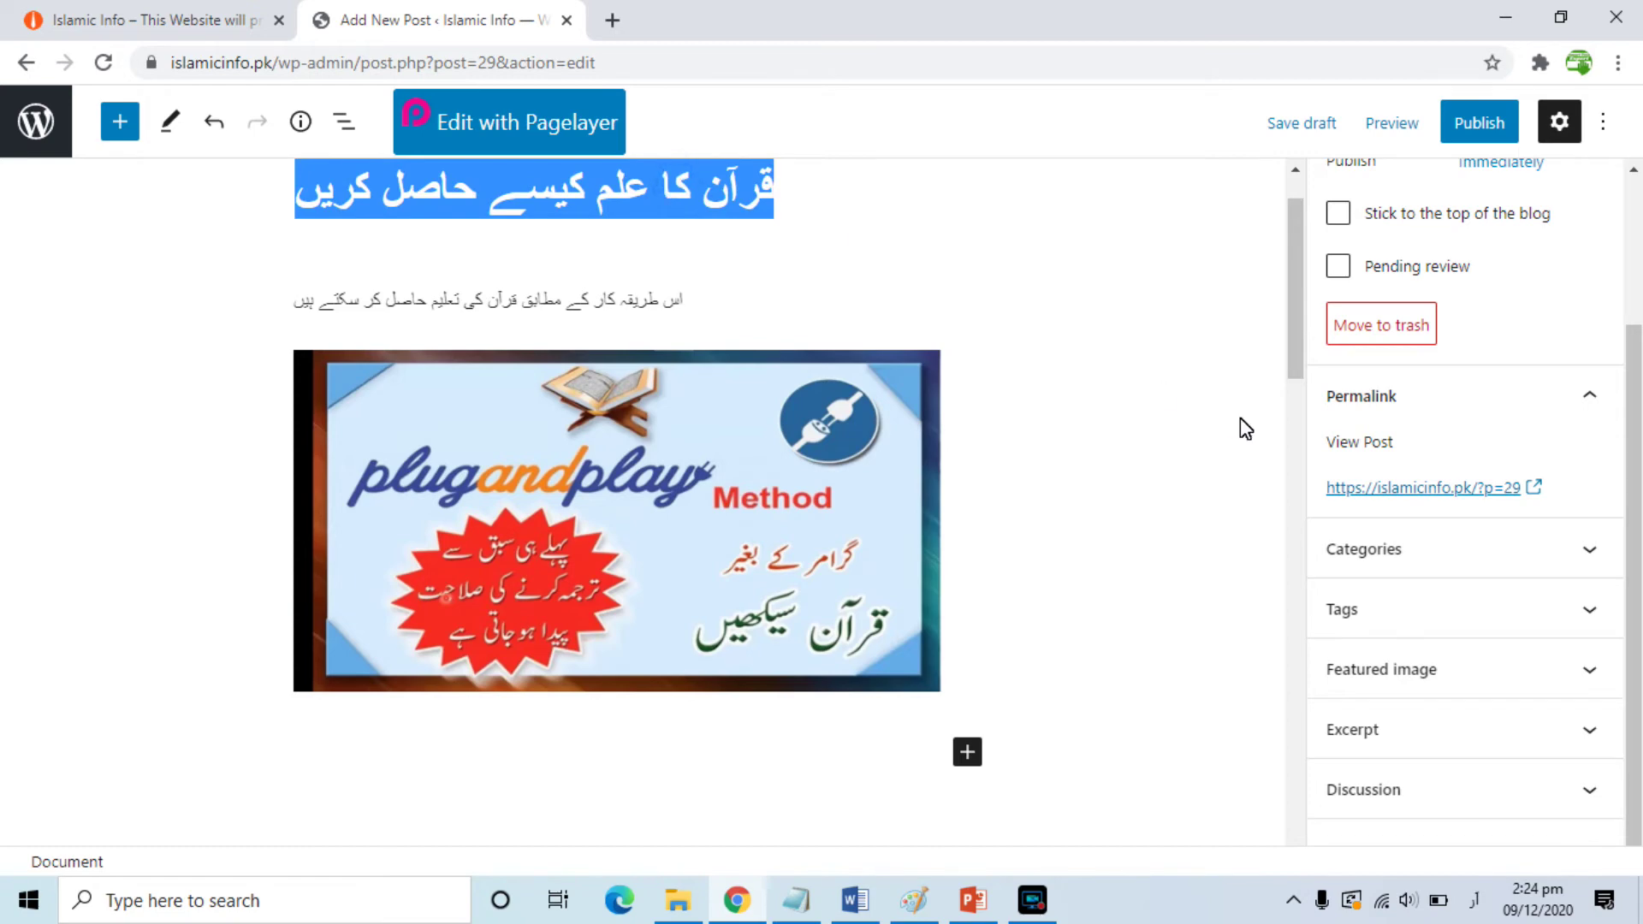
click(1587, 396)
Step: Create a new post category named "قرآن کا علم" without a parent category and assign it to the post
click(1592, 550)
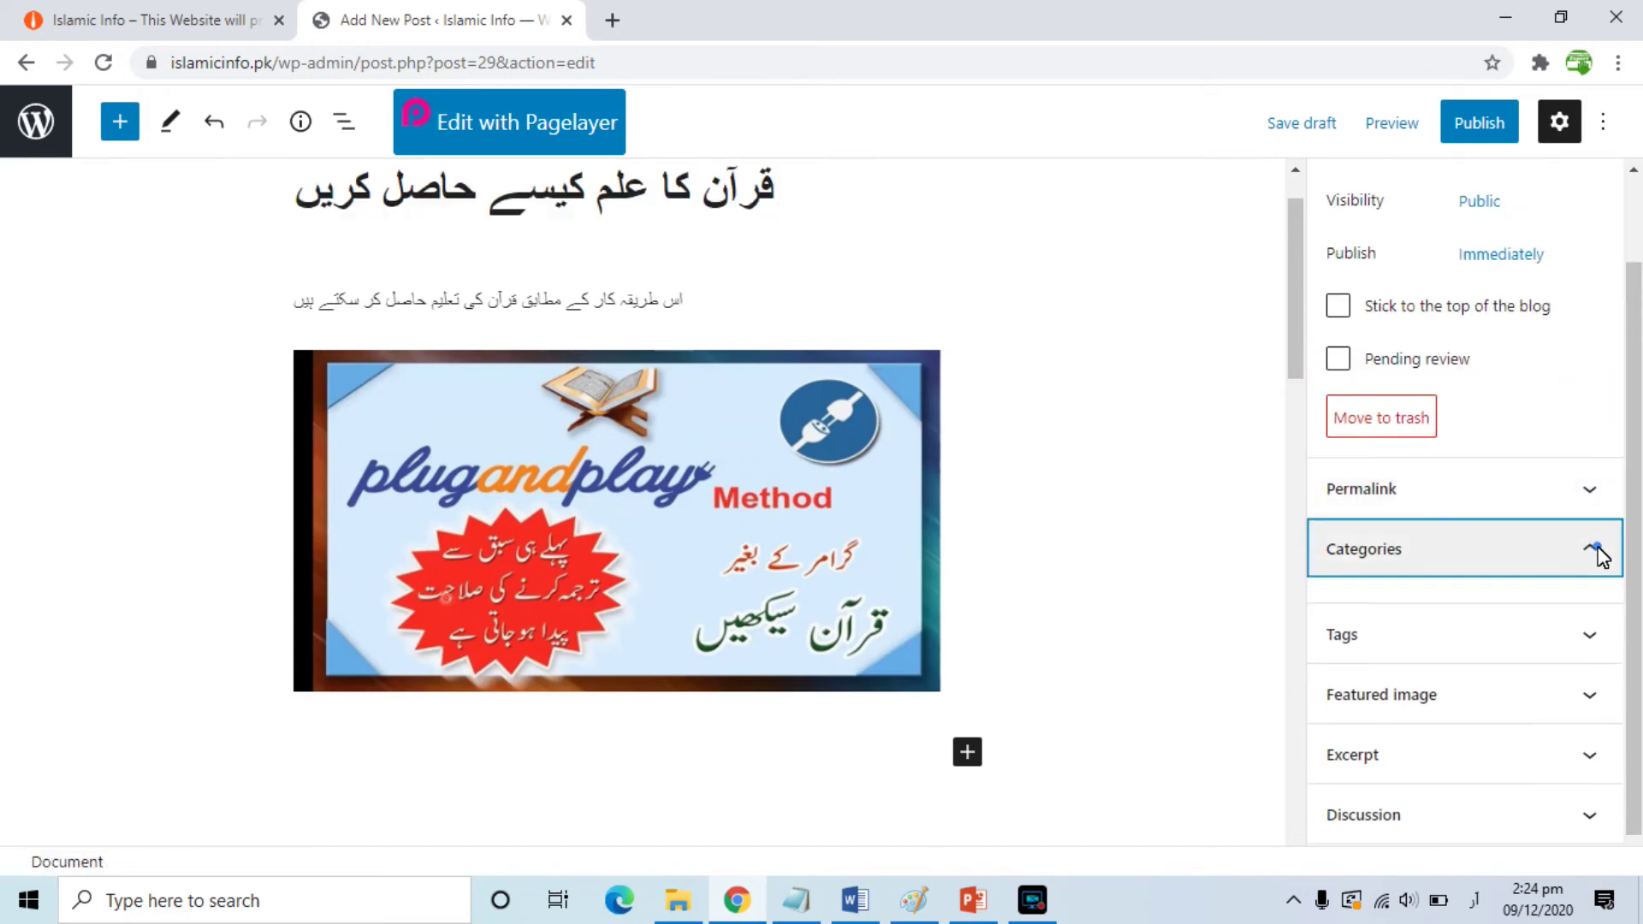
scroll(1639, 488, down, 1)
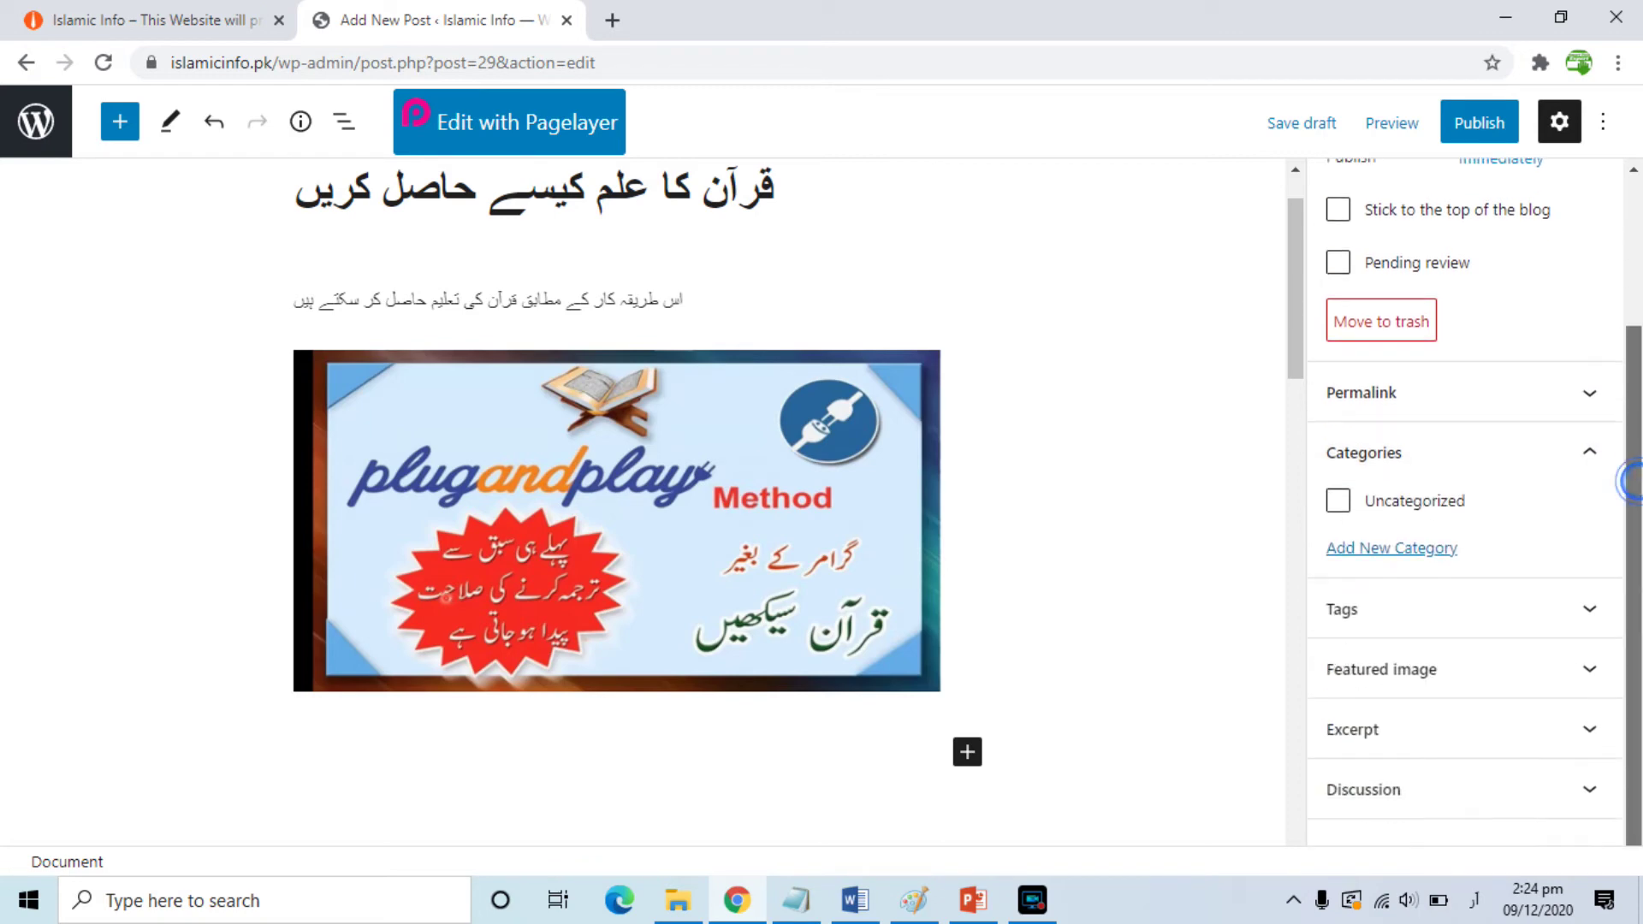
click(1429, 552)
click(1422, 622)
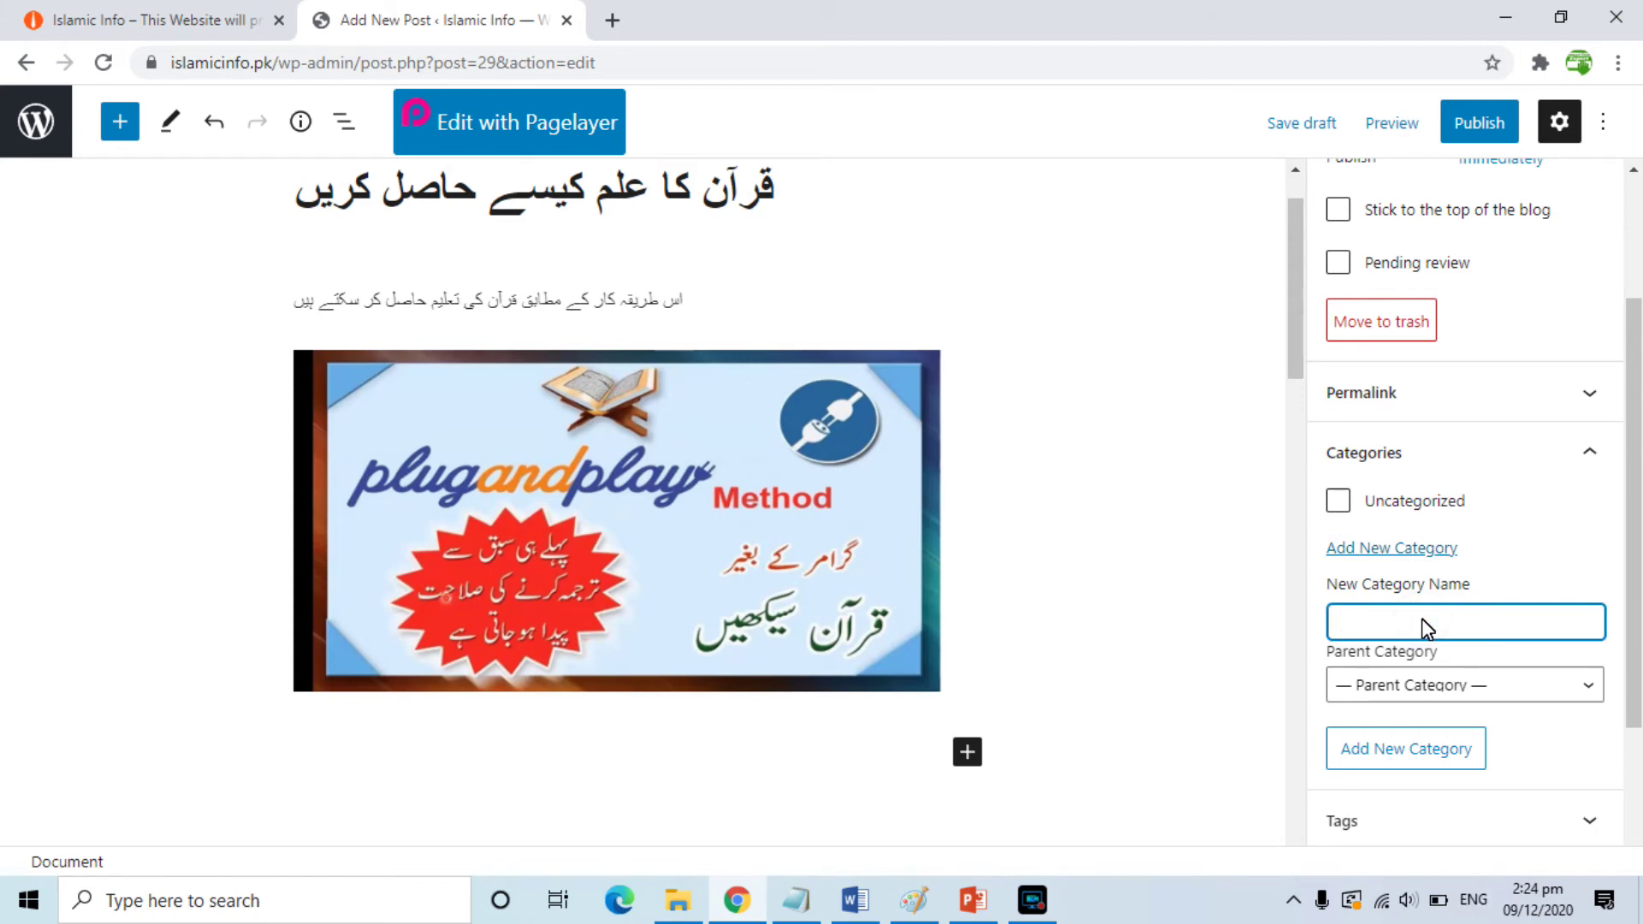
text(قرآن کا علم)
click(1460, 688)
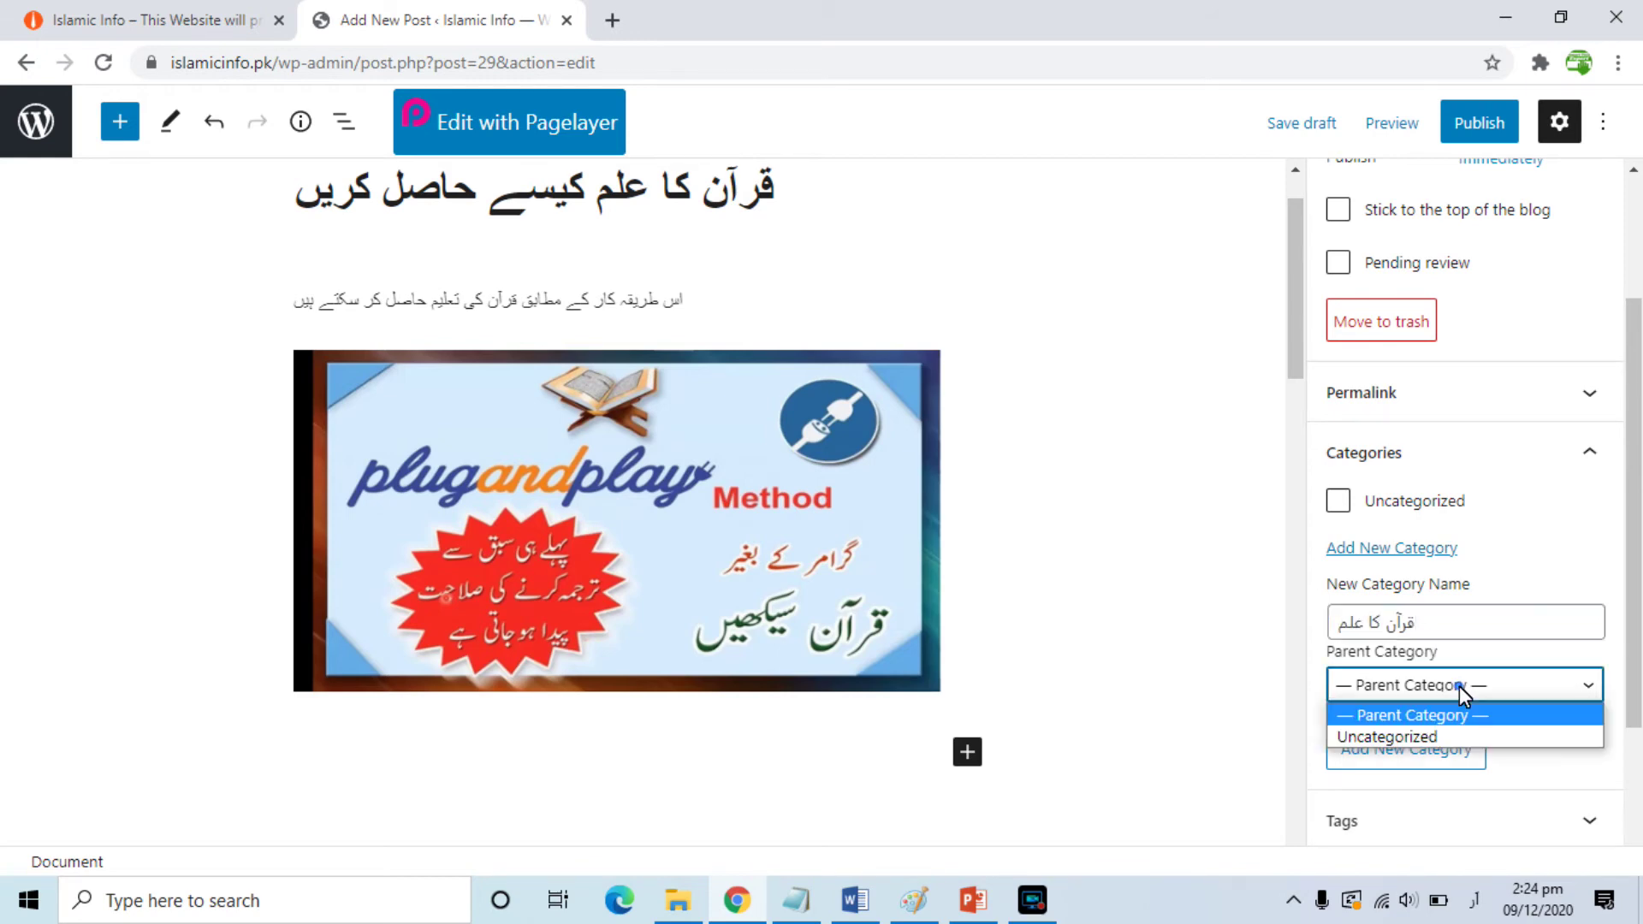
click(1633, 493)
drag(1632, 487, 1632, 624)
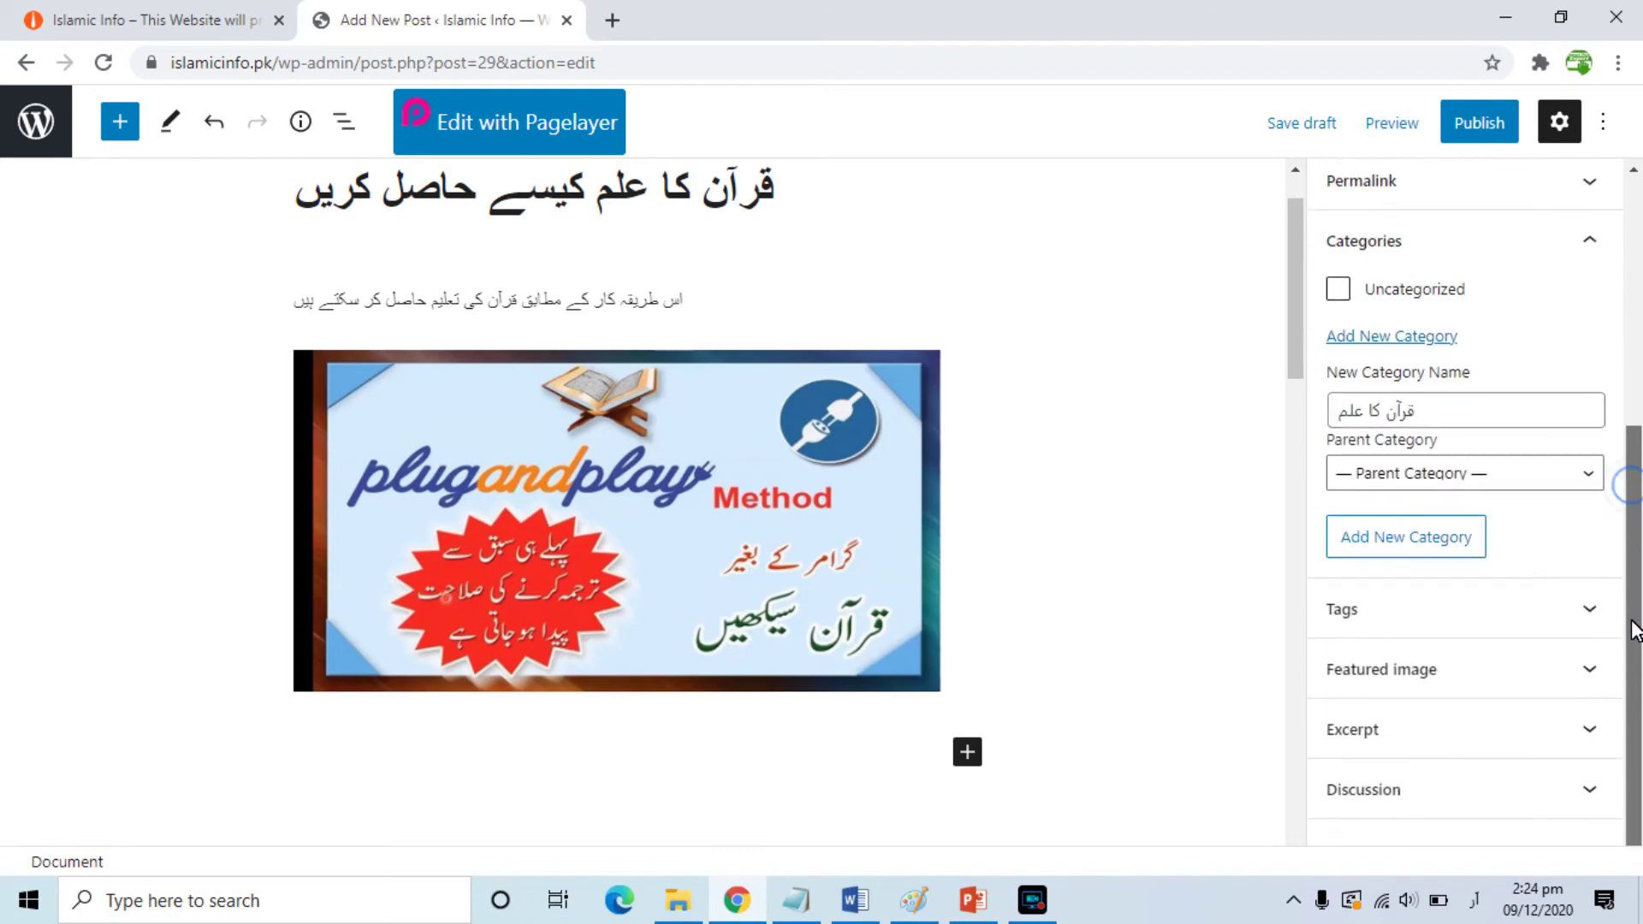
click(1420, 537)
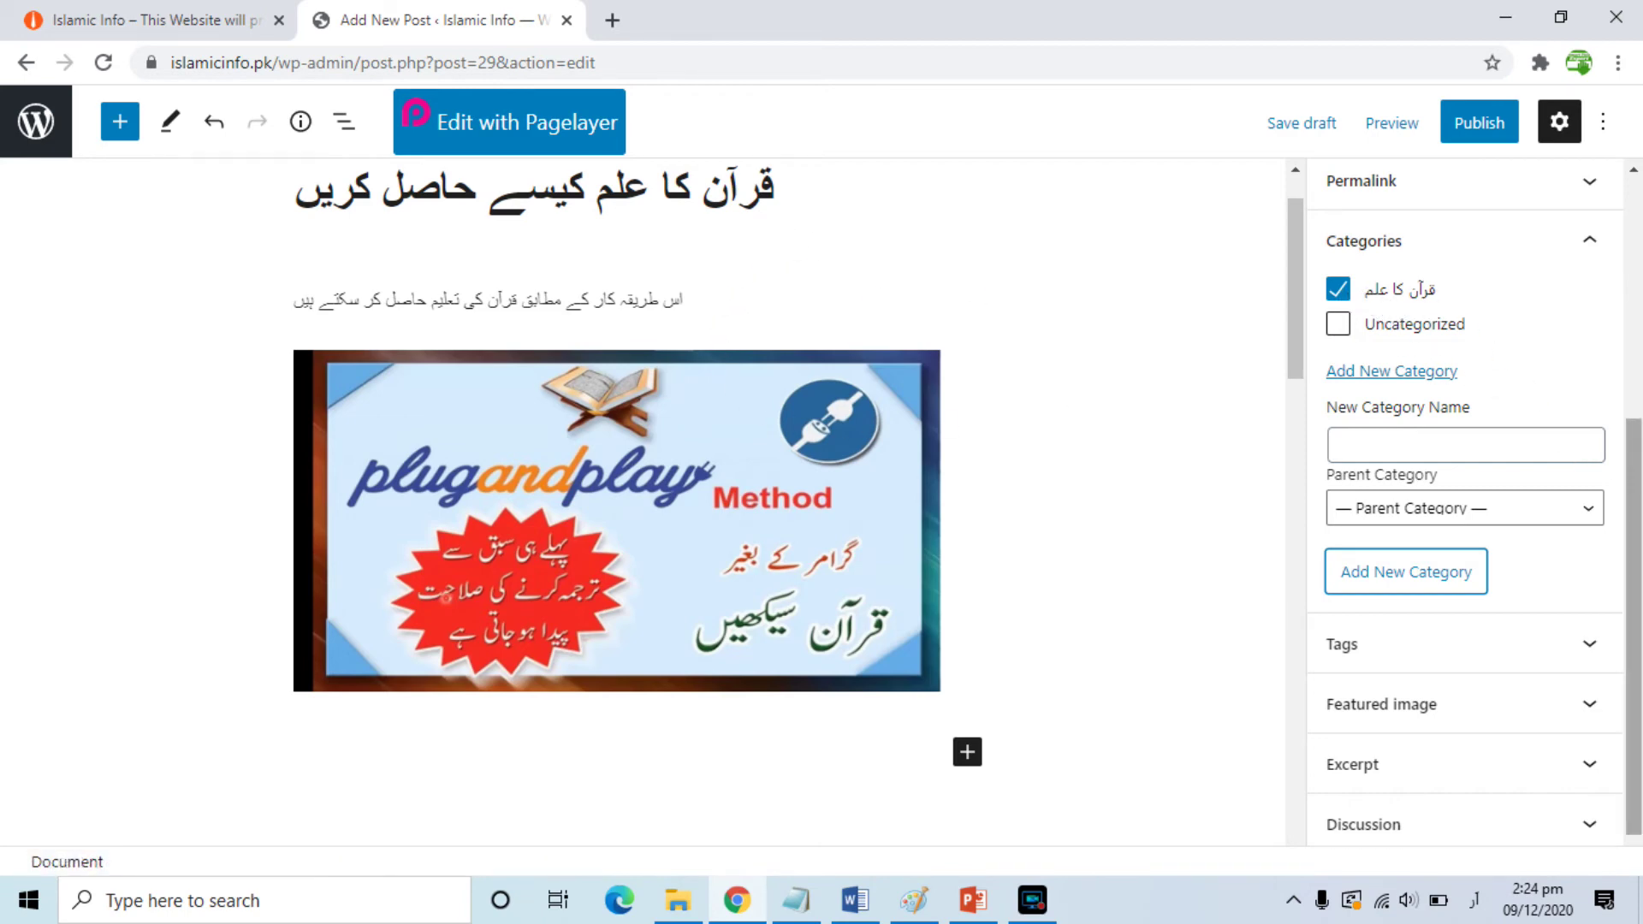
Step: Add the tags "quran education", "quran academy" and "online quran" to the post
drag(1639, 527, 1641, 547)
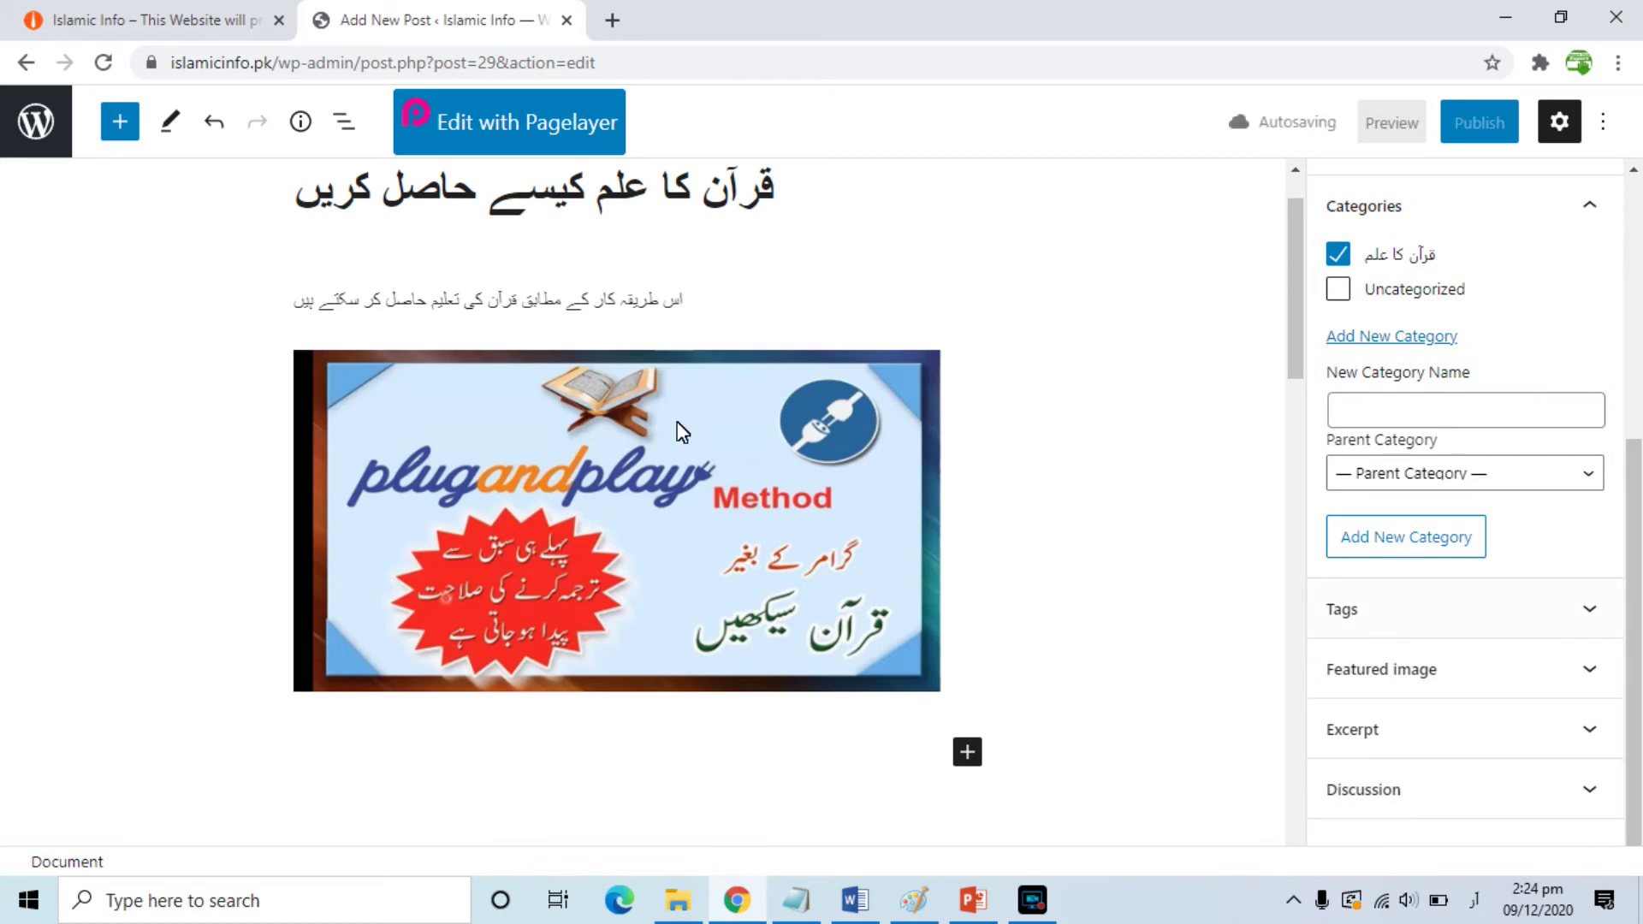
click(1589, 611)
drag(1636, 590, 1632, 668)
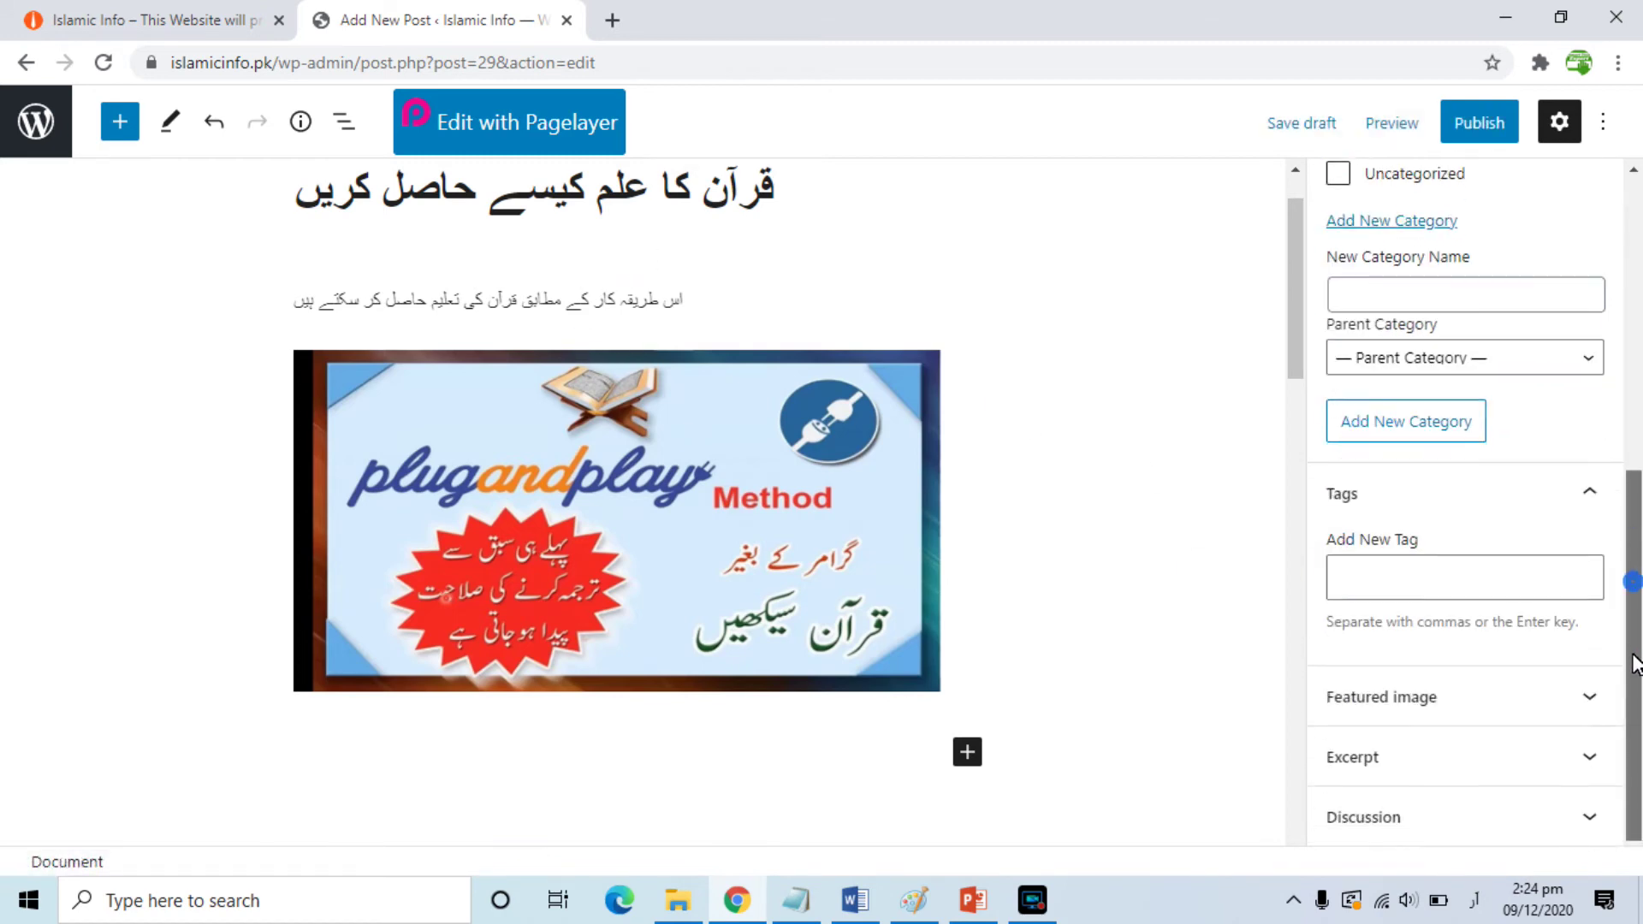
click(1552, 565)
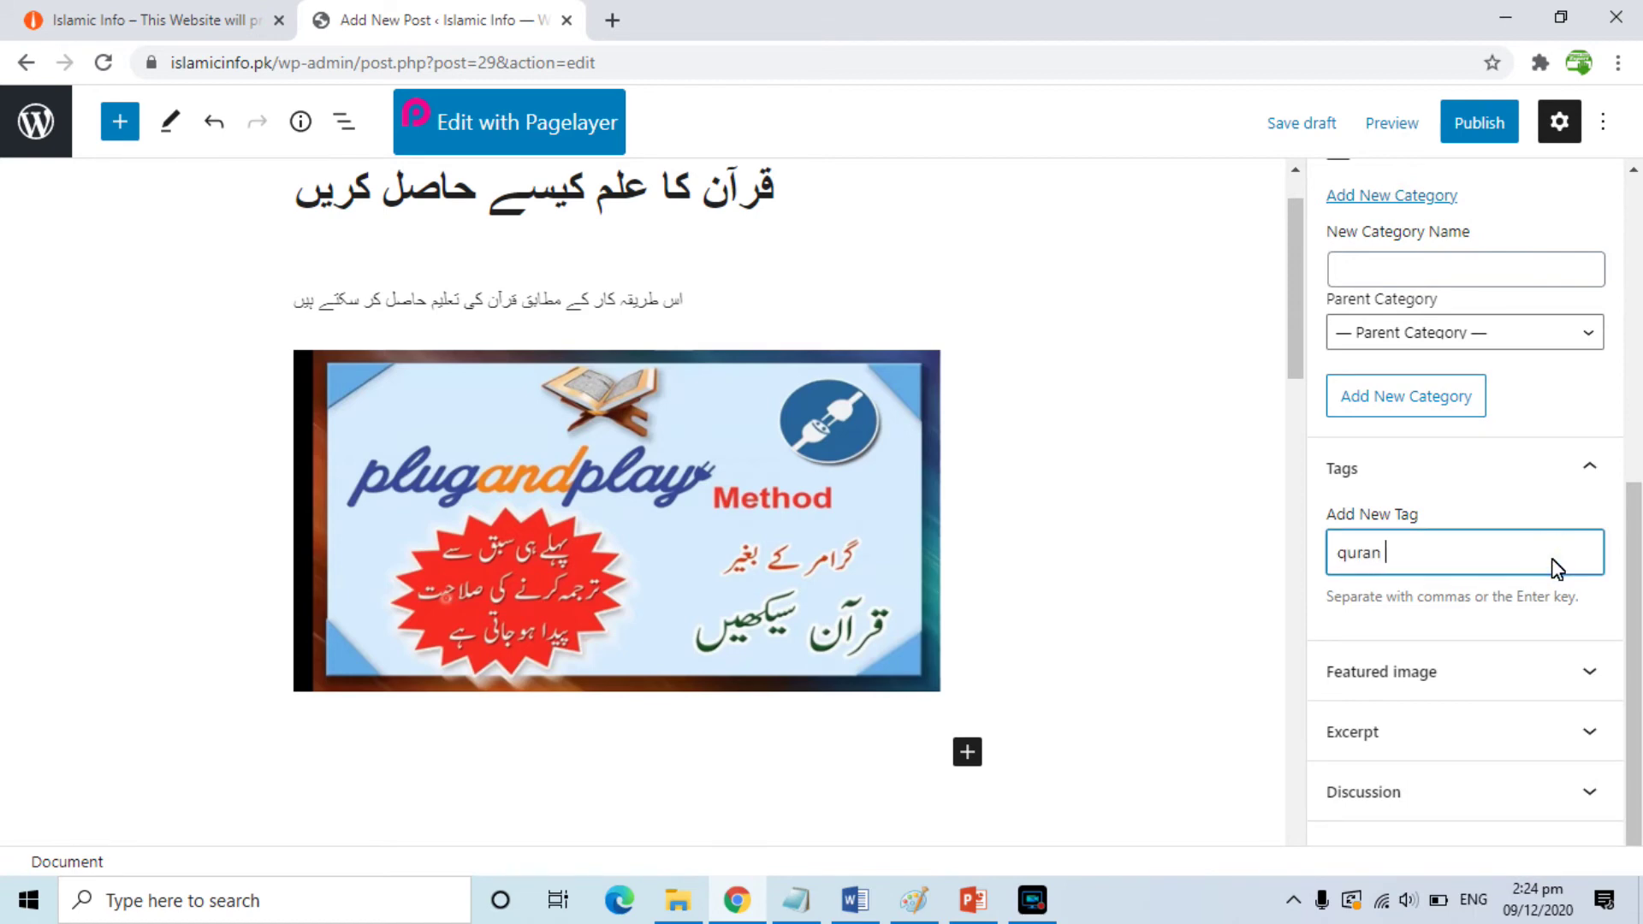
text(quran education)
key(Return)
text(quran )
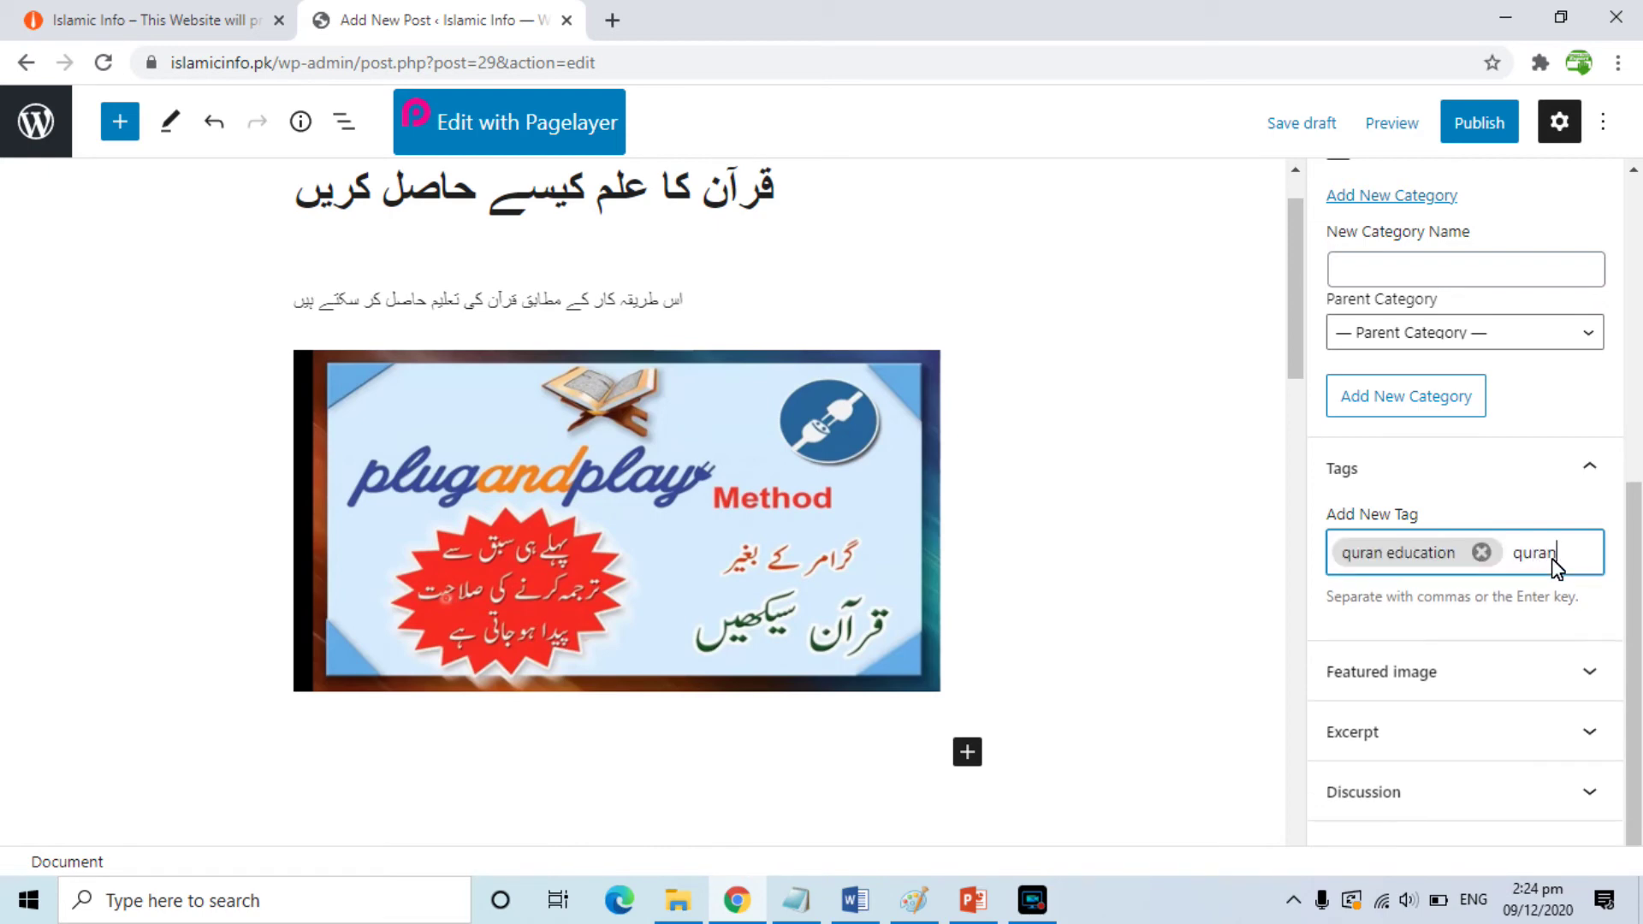
text(academy)
key(Return)
text(online)
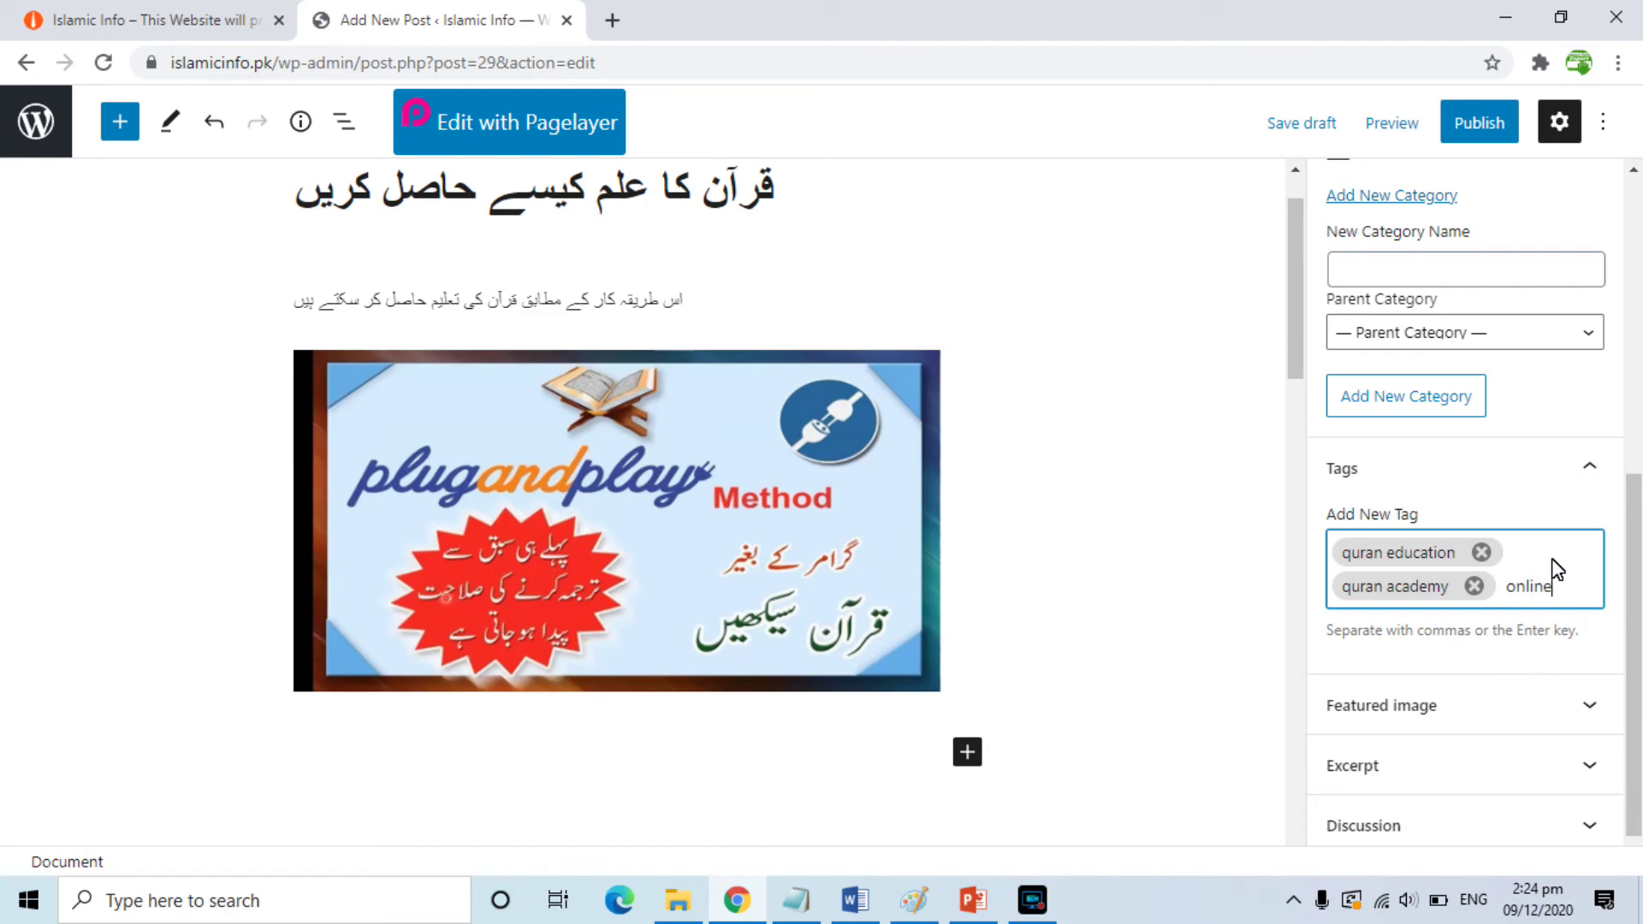
text( quran)
key(Return)
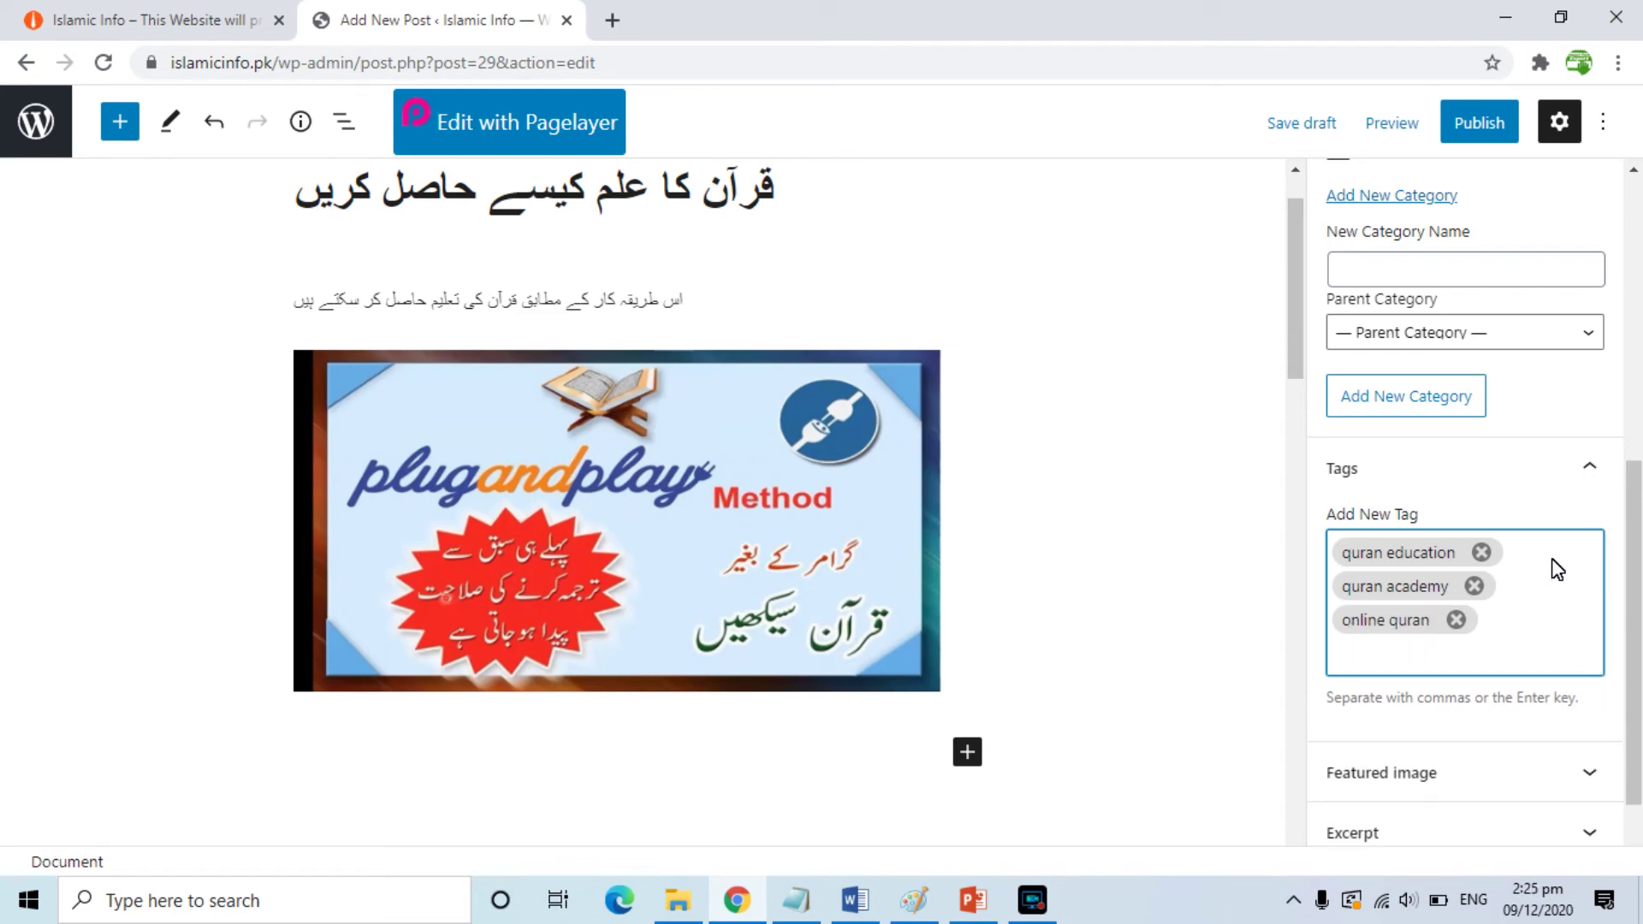
drag(1633, 557, 1637, 657)
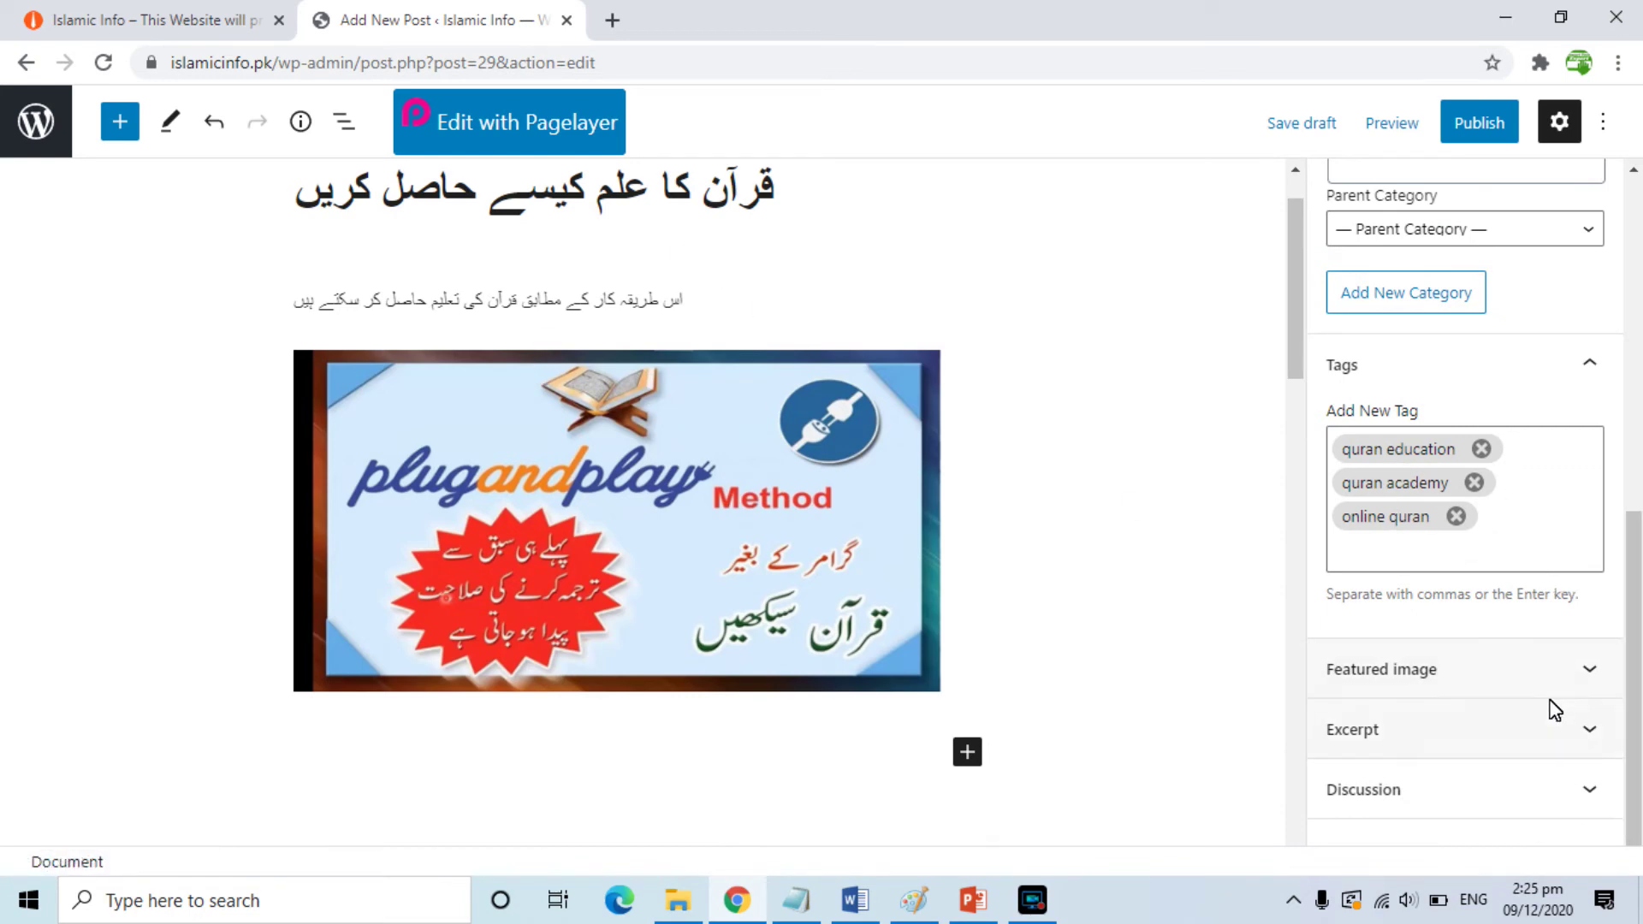
Step: Set LearnQuran.jpg from the media library as the post's featured image
click(1602, 673)
scroll(1640, 552, down, 2)
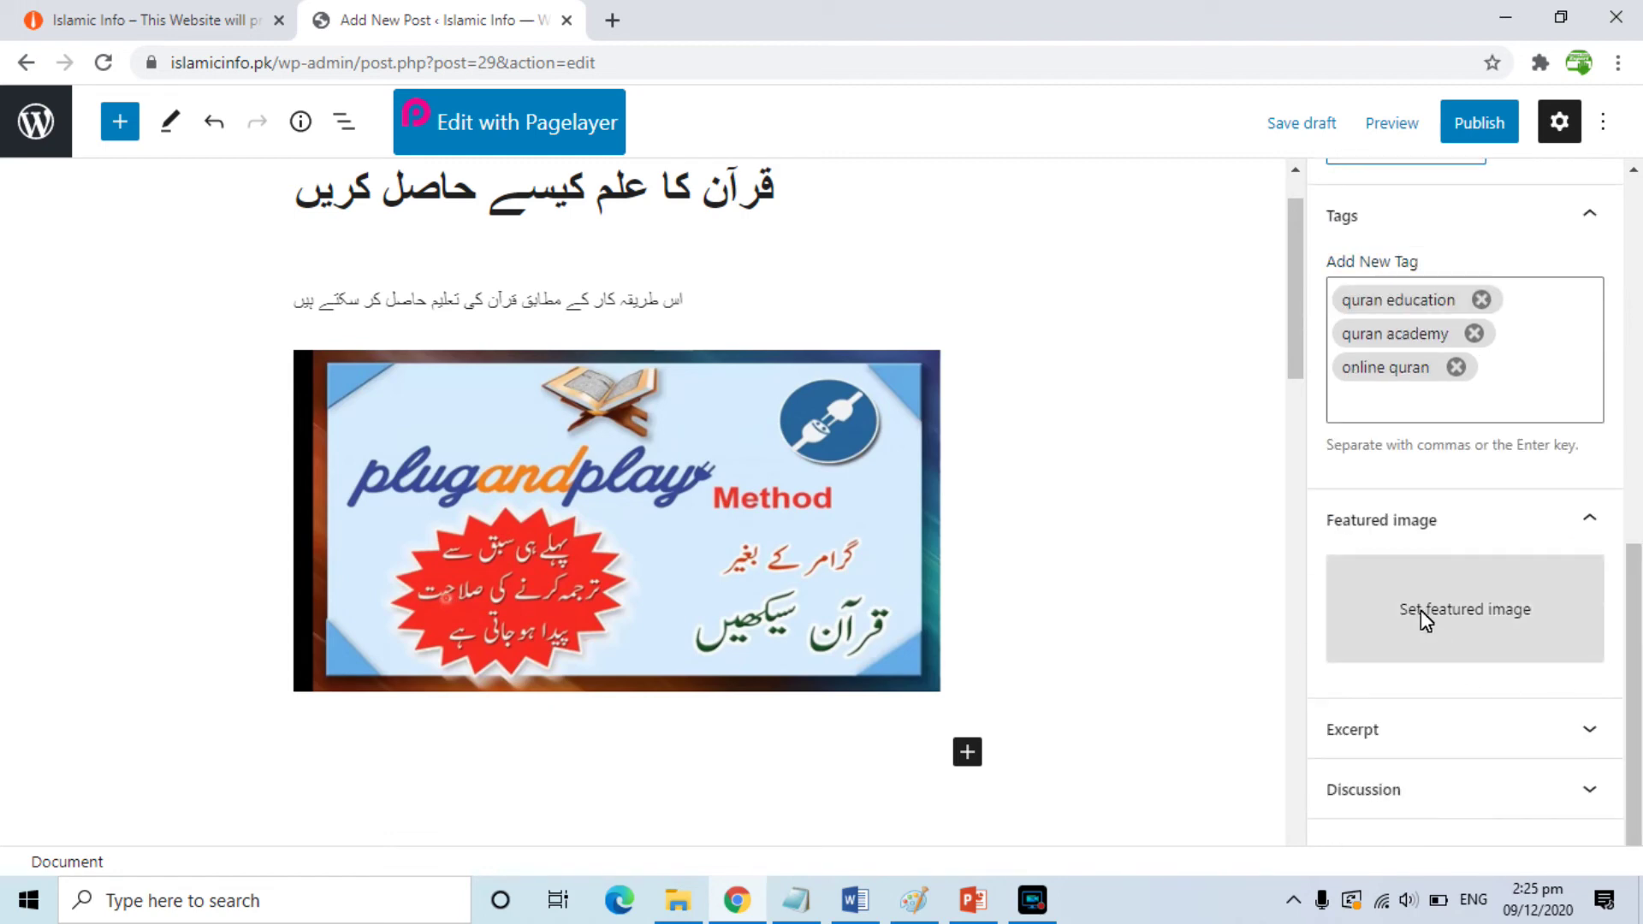
click(1421, 609)
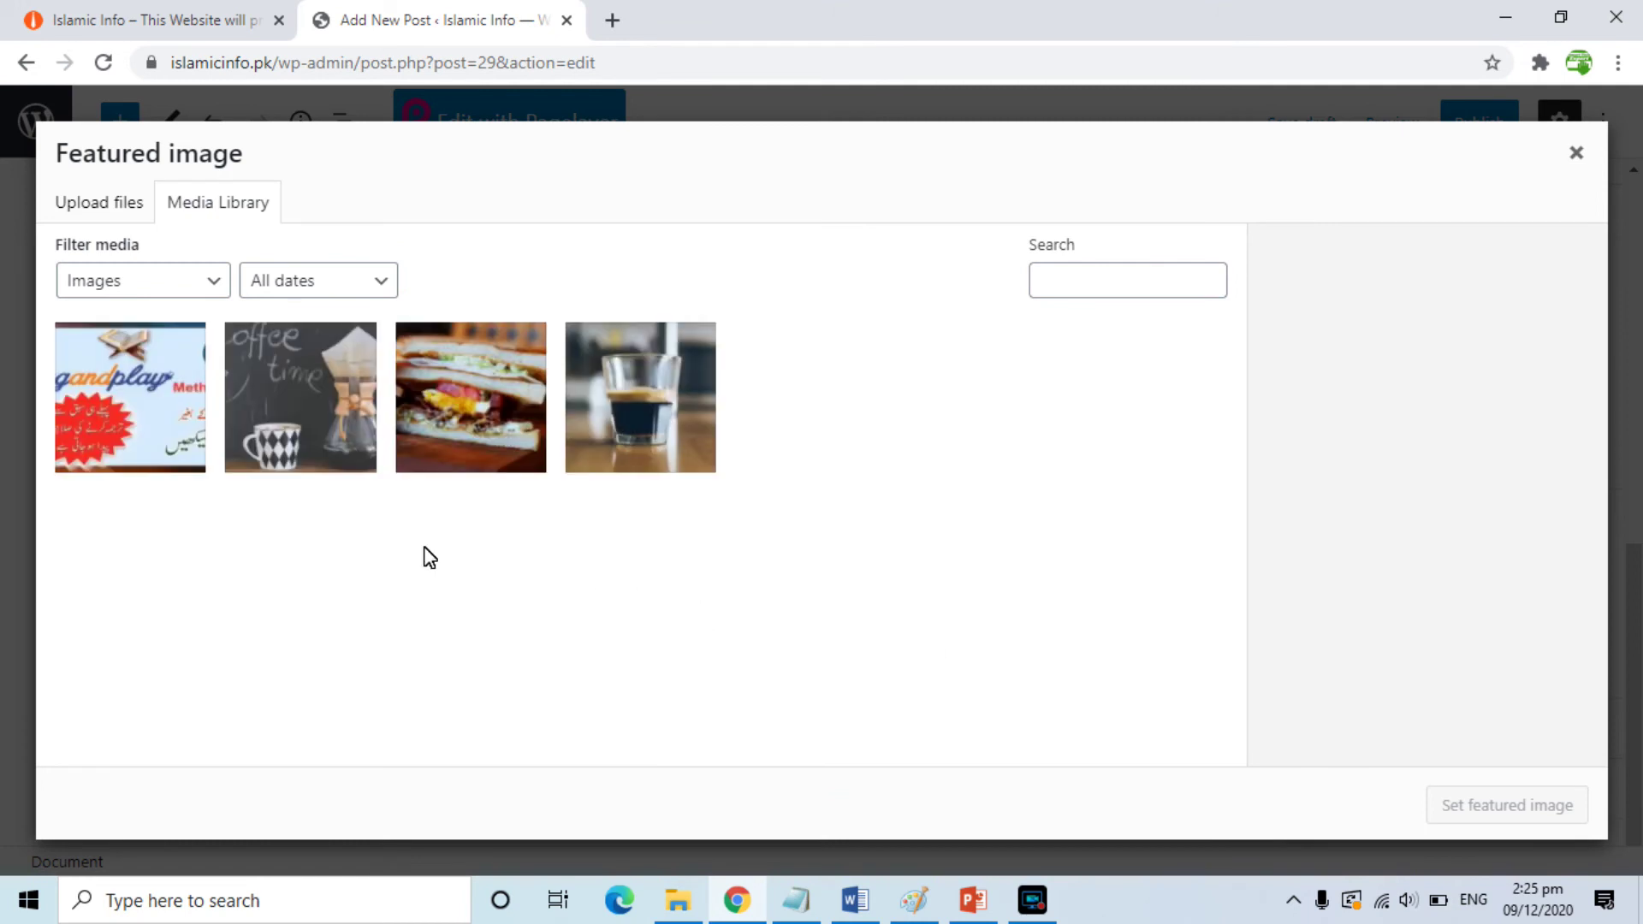
click(140, 428)
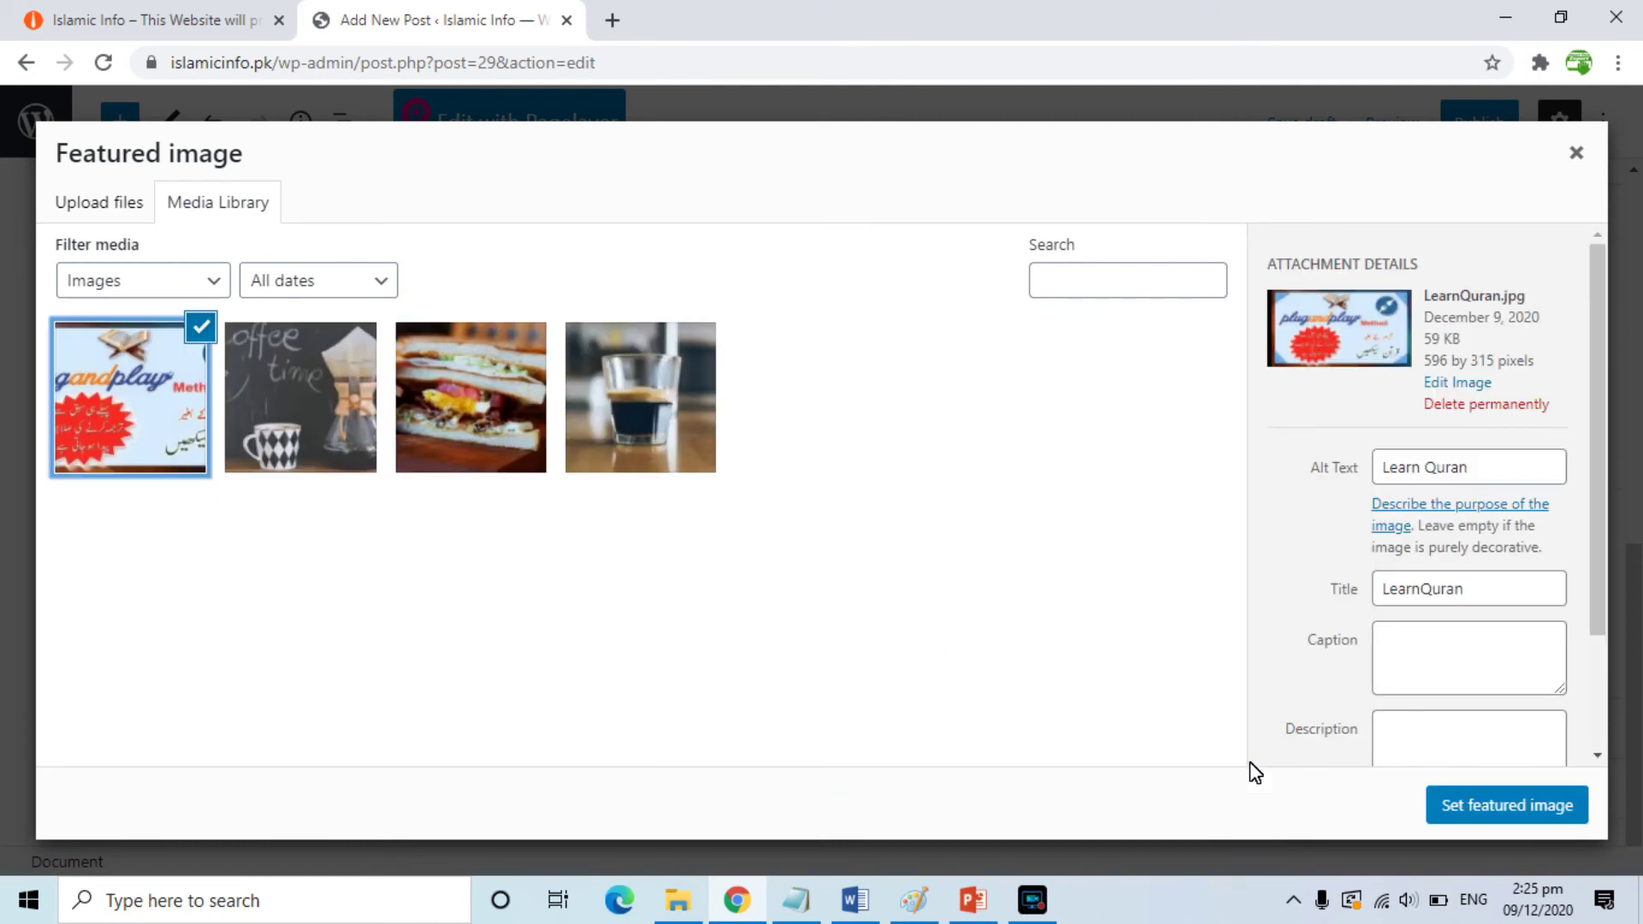
click(1472, 800)
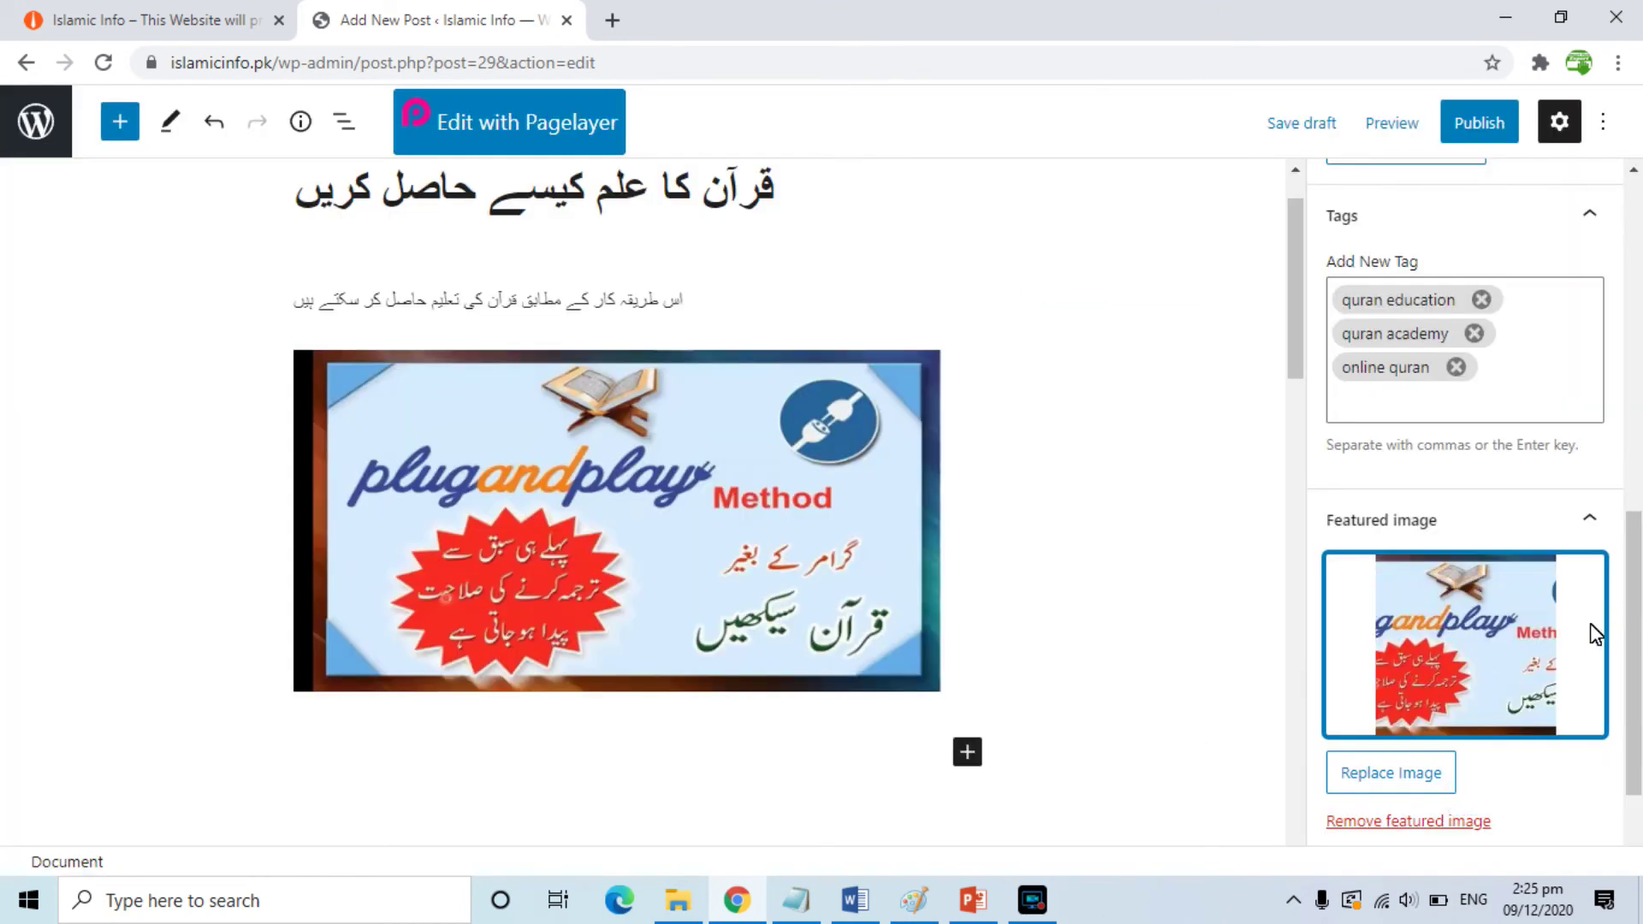
drag(1636, 621, 1637, 719)
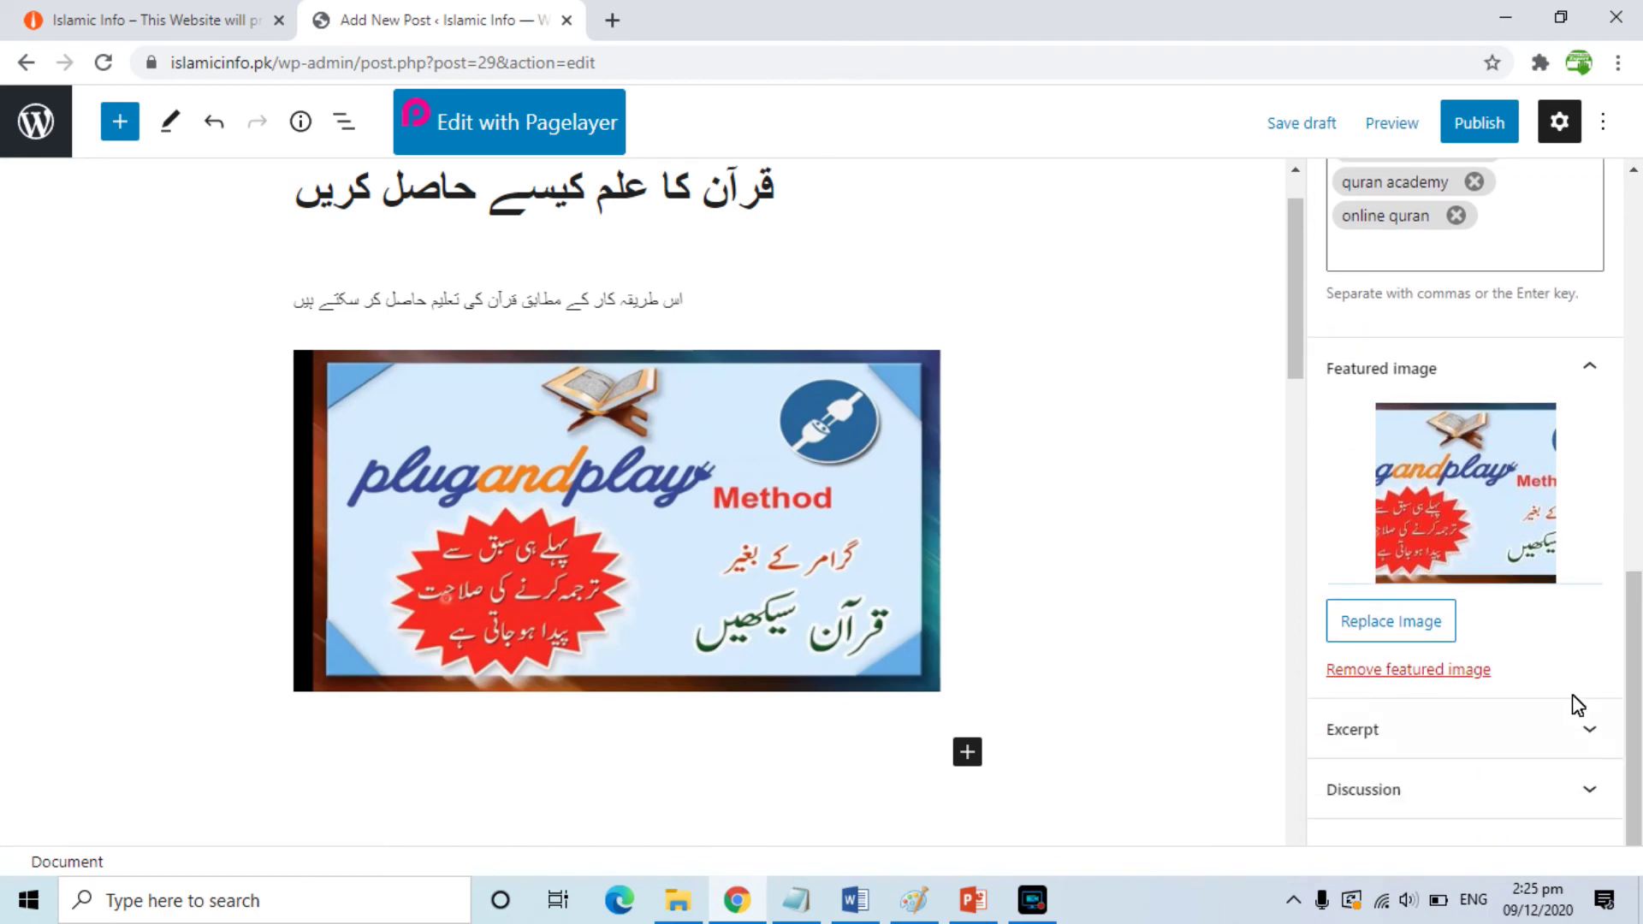
Step: Publish the post immediately with public visibility and reload the website's home page
click(1477, 121)
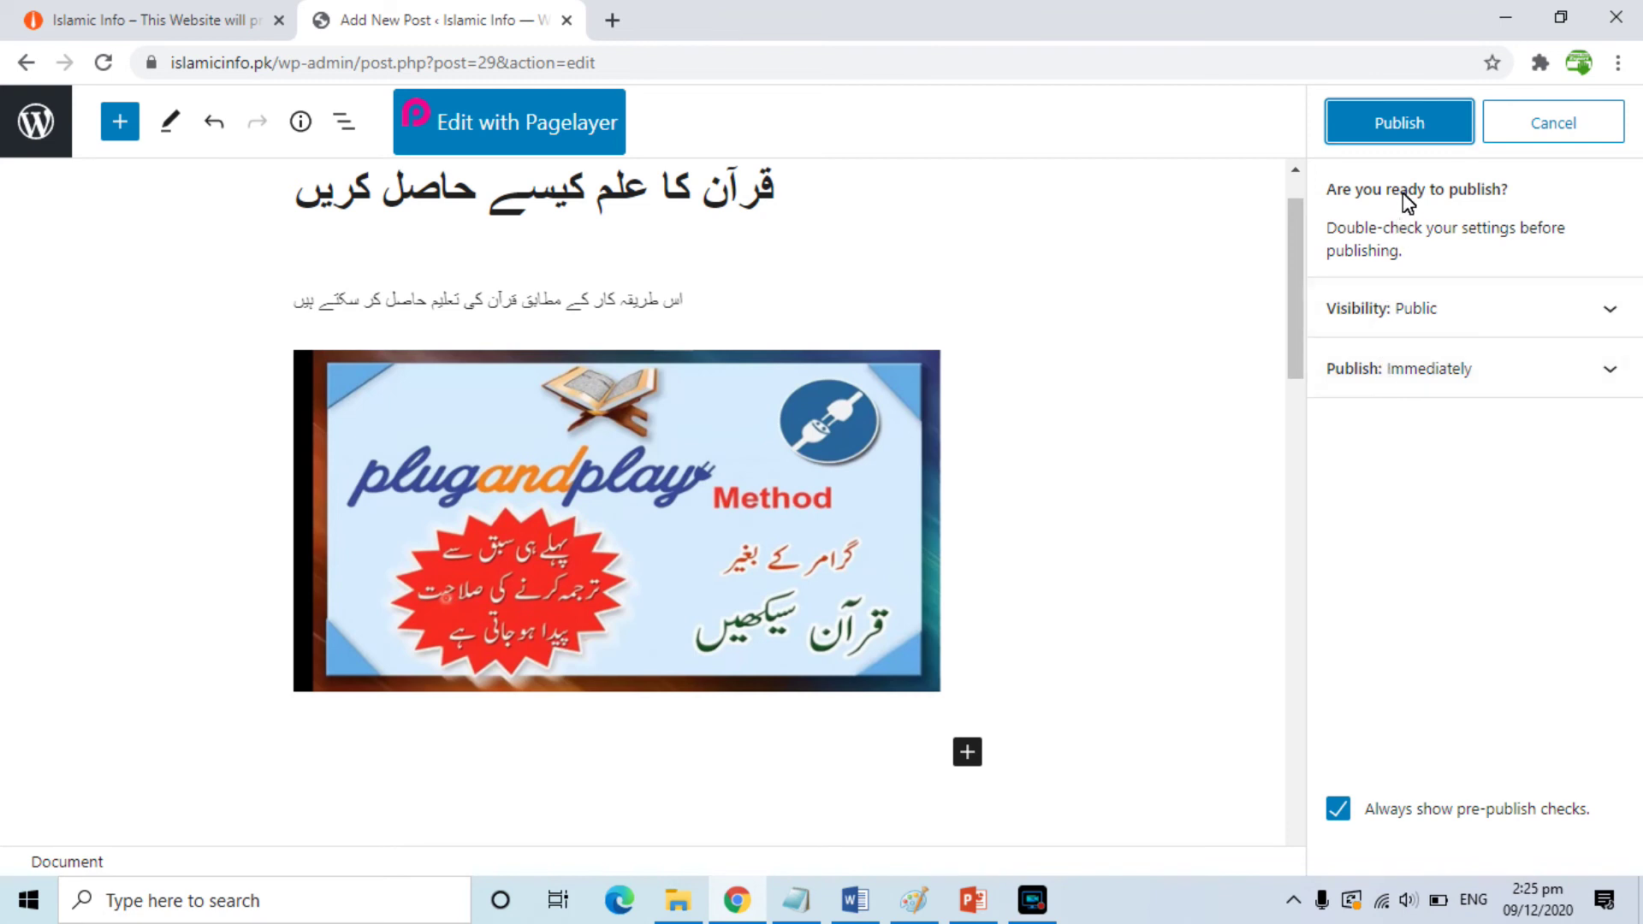
click(1401, 137)
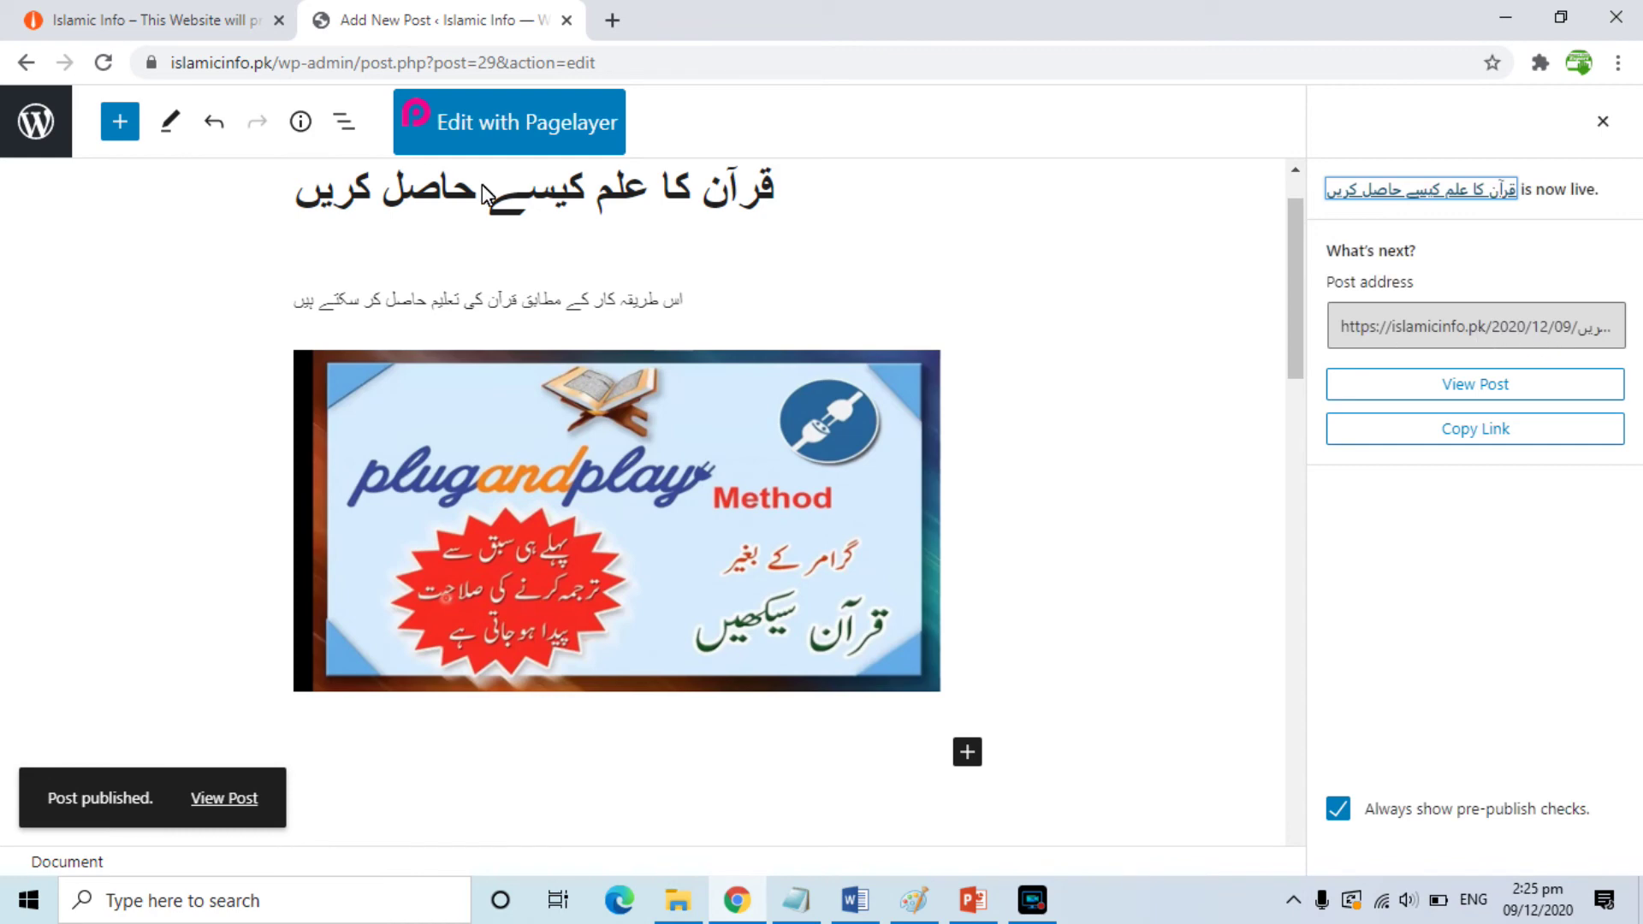
click(171, 10)
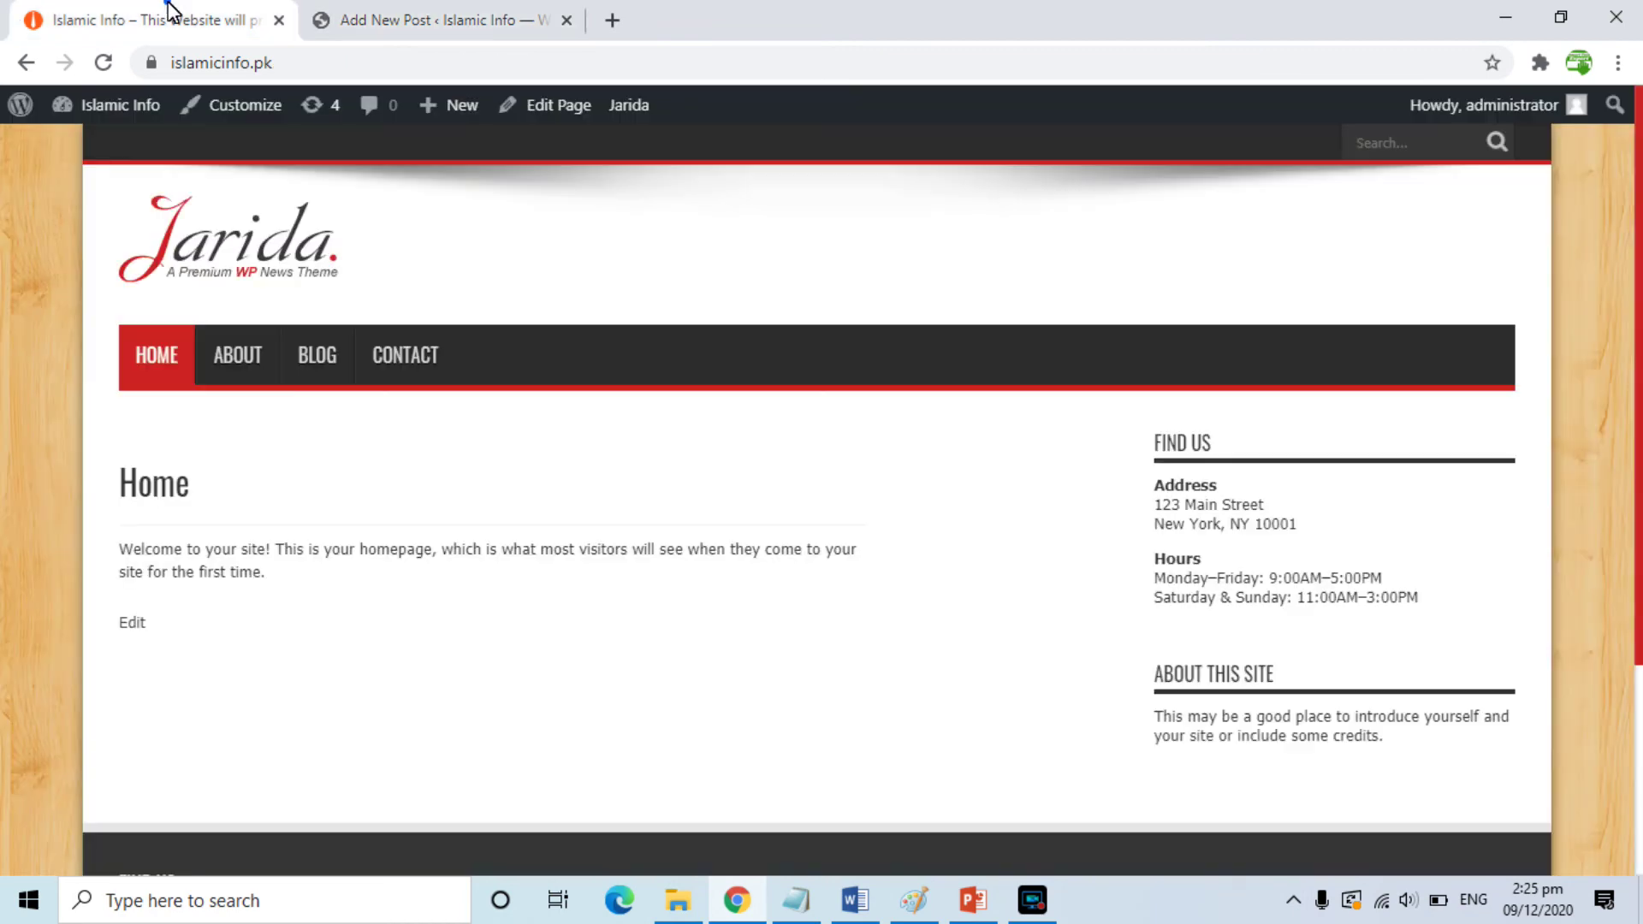
click(101, 61)
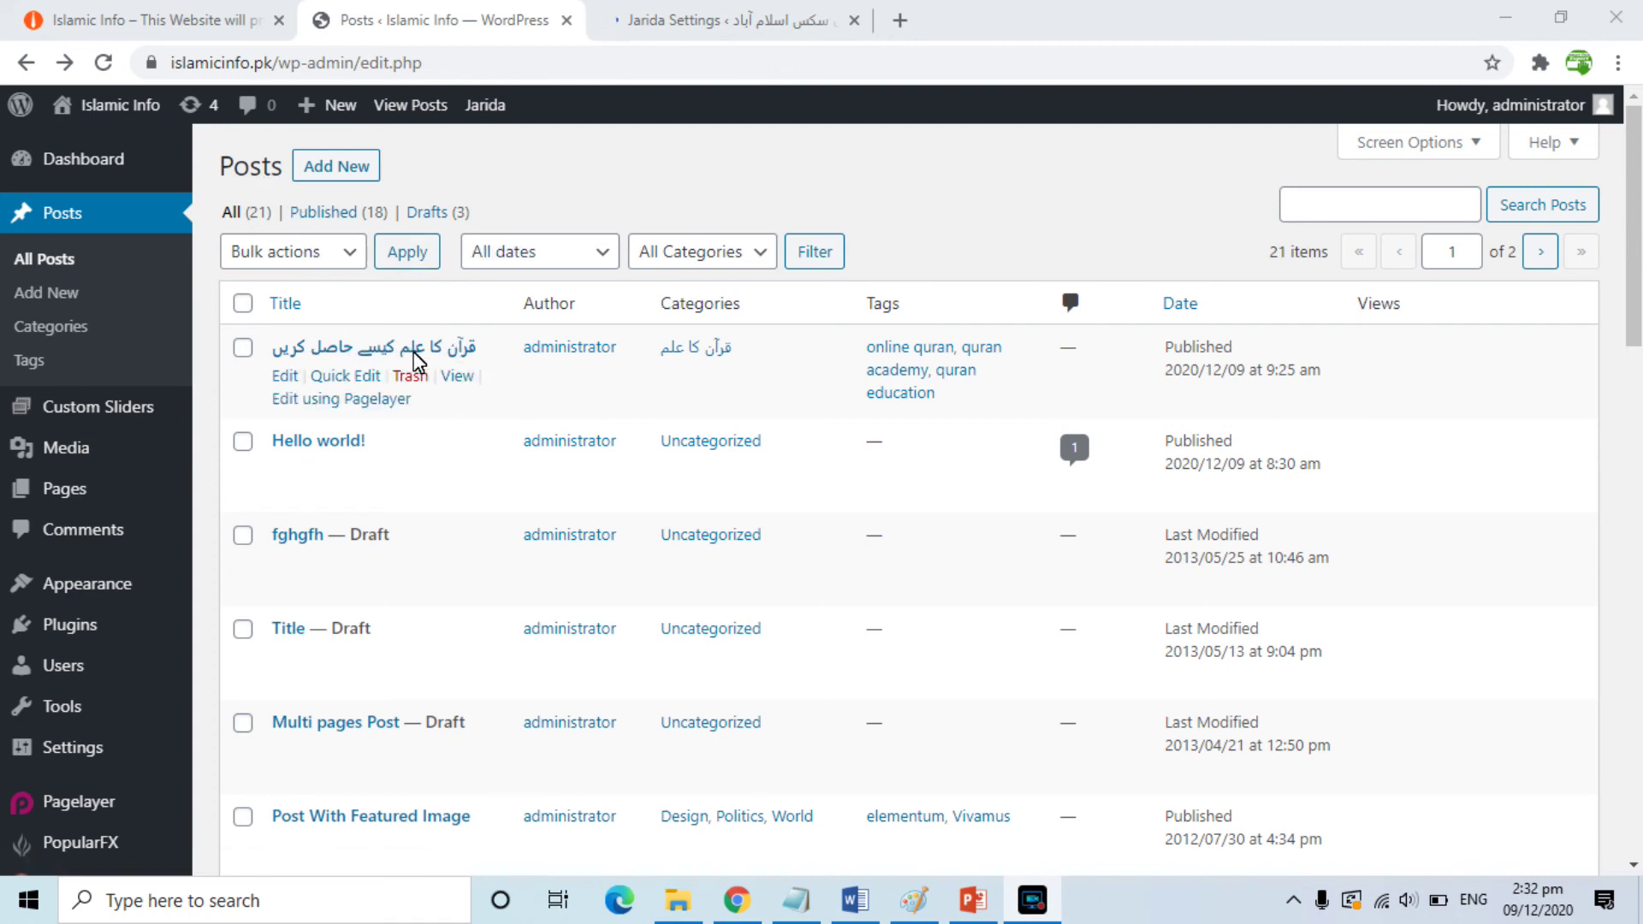
Step: View the published Urdu Quran post on the site and check its title, text, image and reply section
click(458, 378)
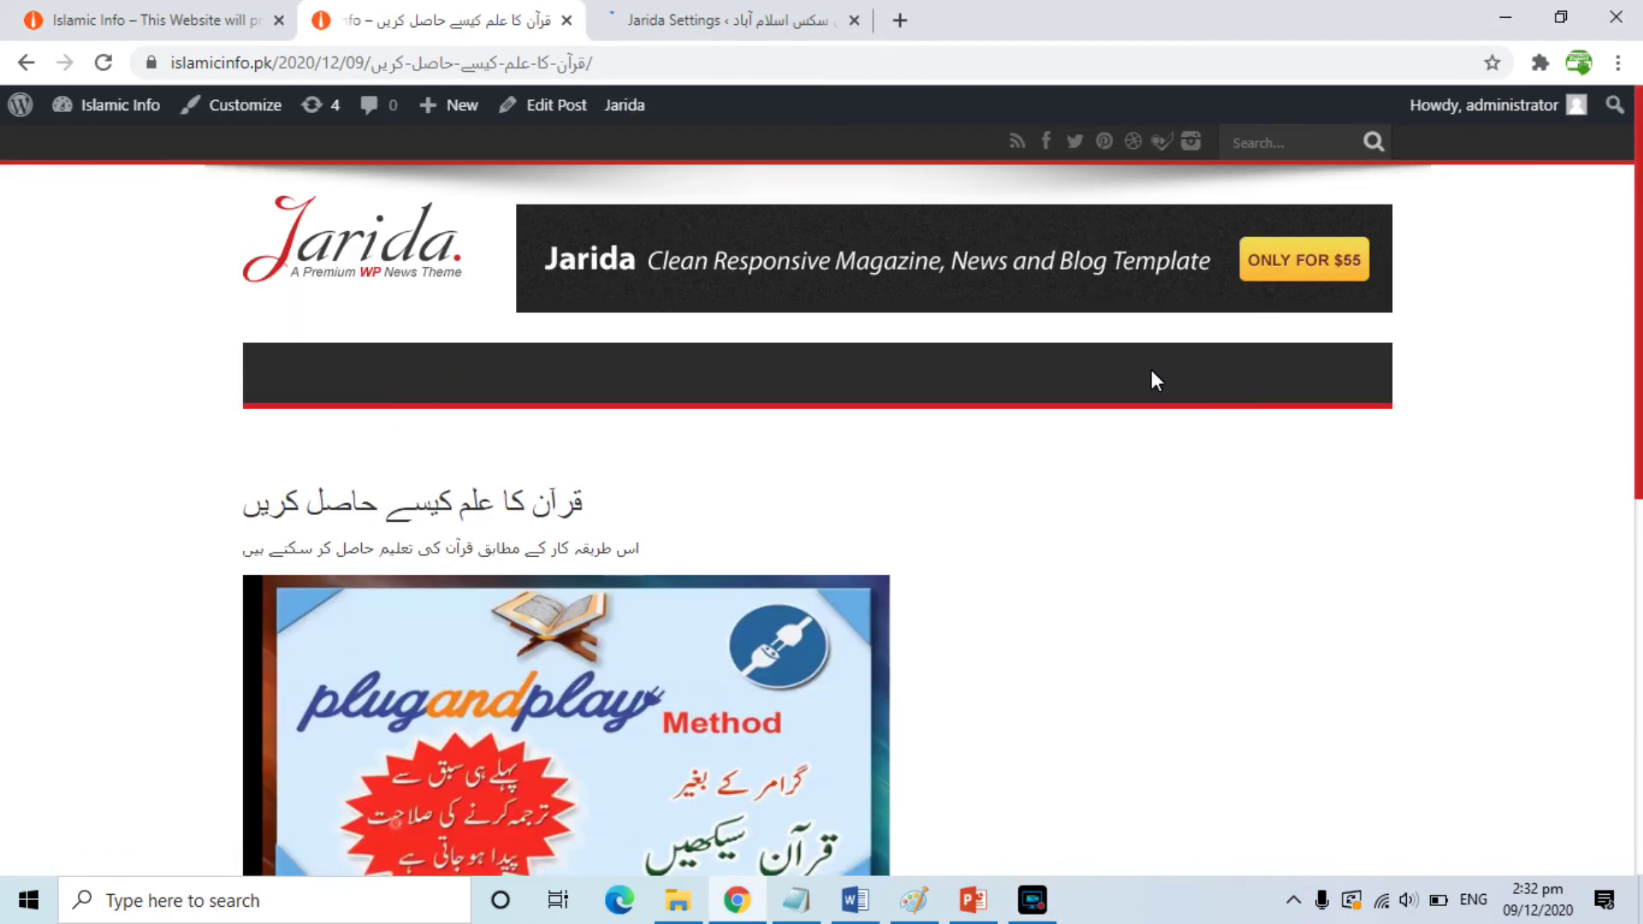
scroll(822, 496, down, 8)
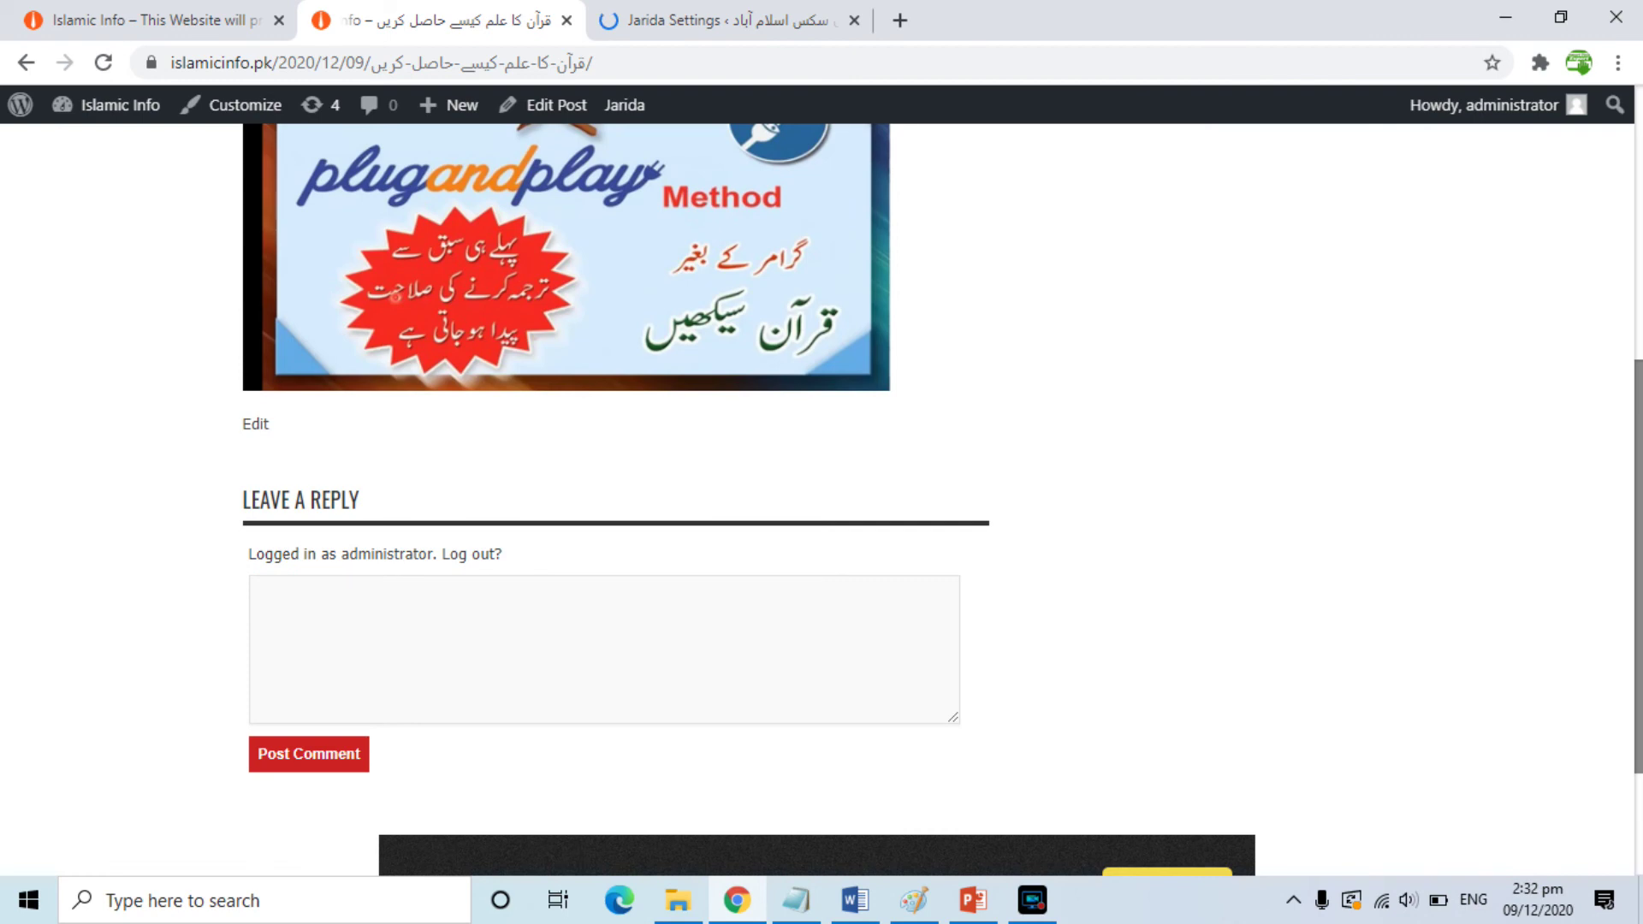
scroll(486, 367, up, 6)
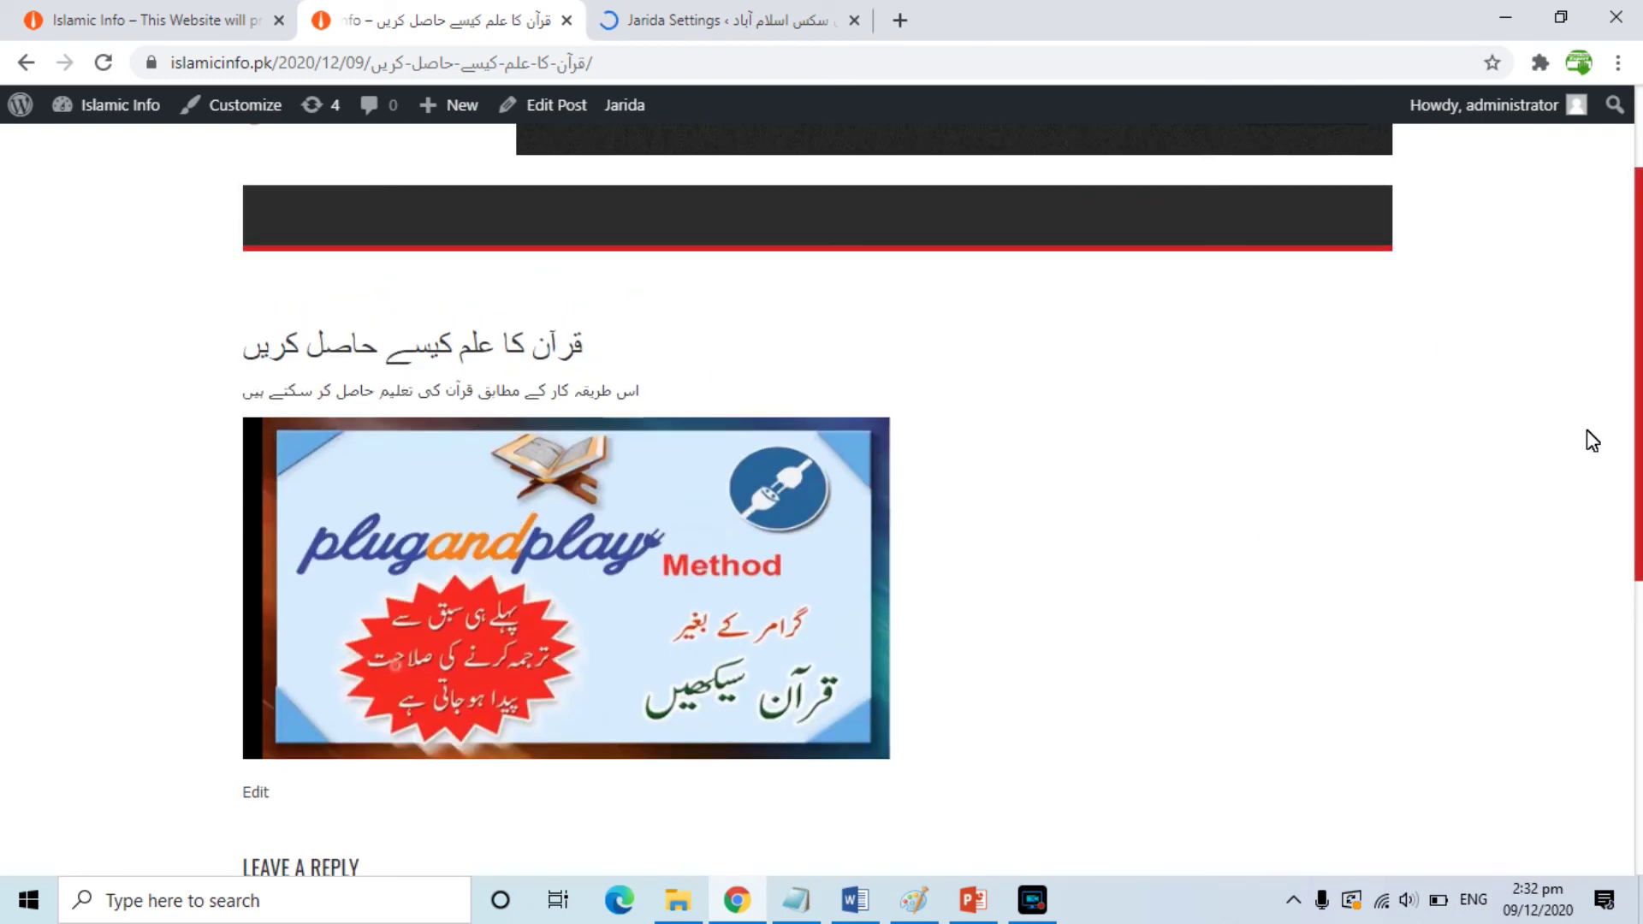
drag(1634, 407, 1636, 252)
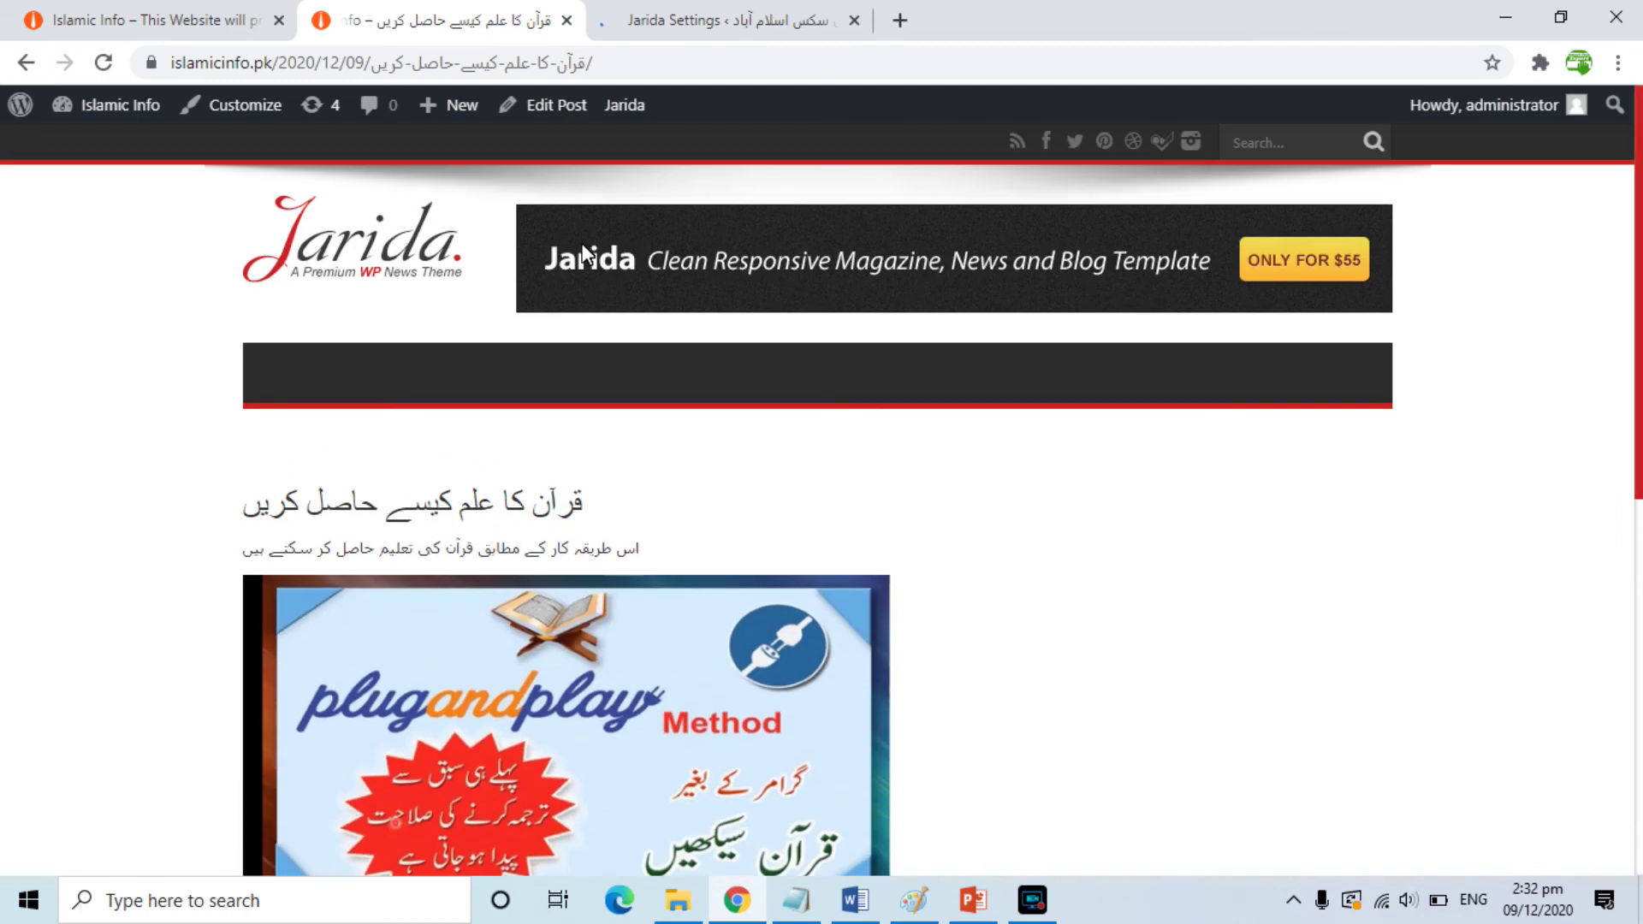
Step: Open the published post for editing, review its category, tags and featured image settings, and return to the posts list
click(548, 106)
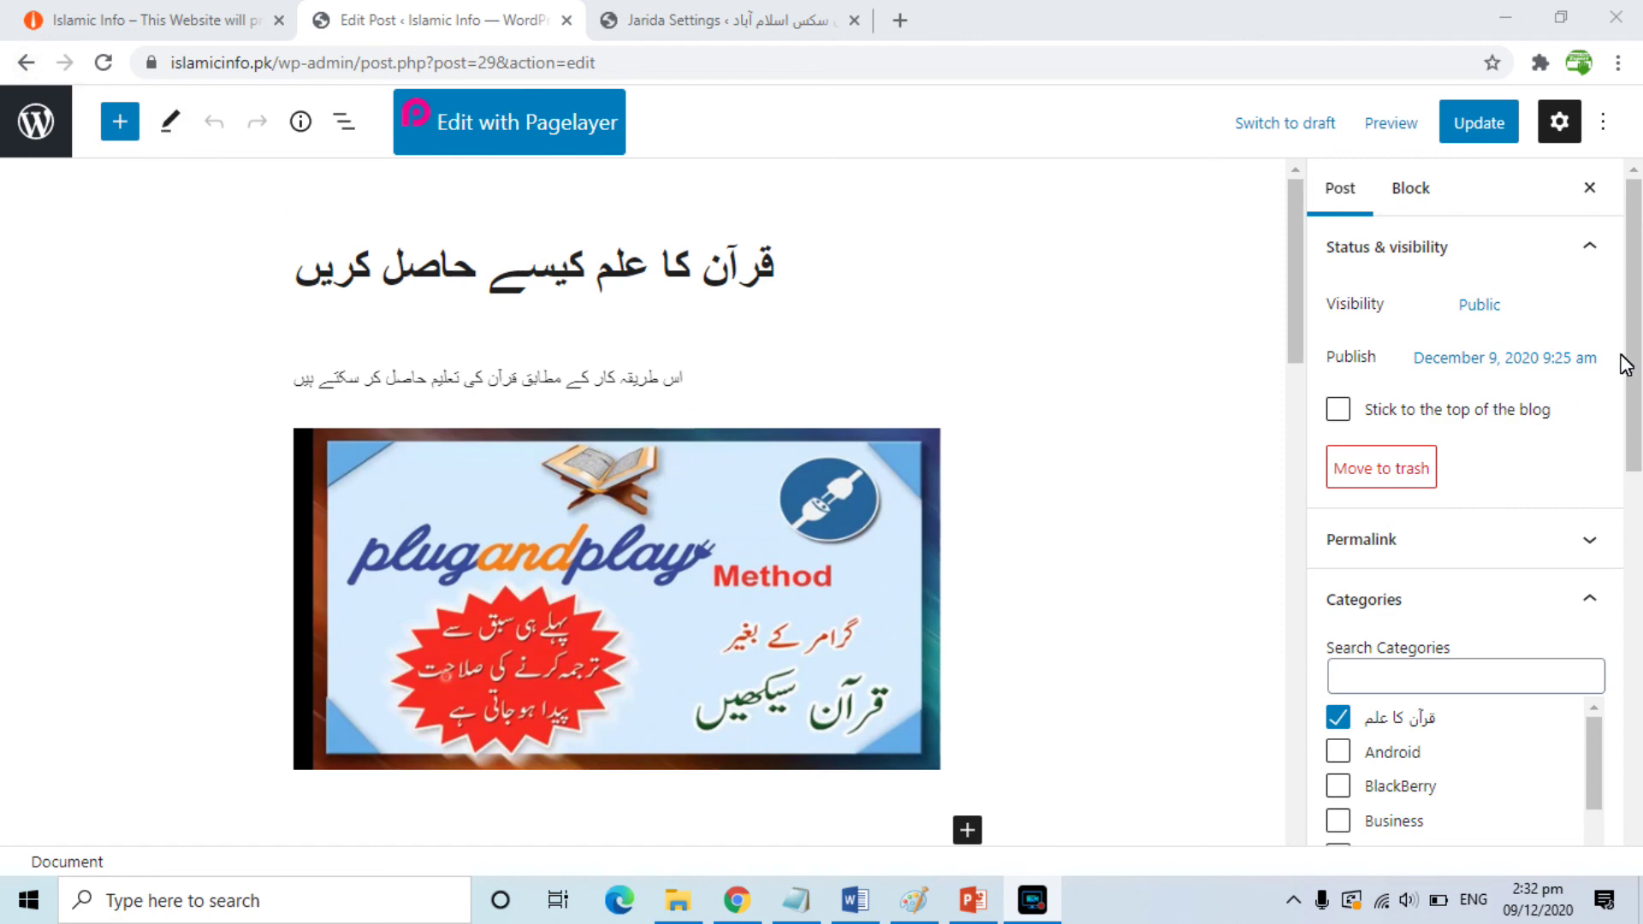
drag(1631, 360, 1630, 604)
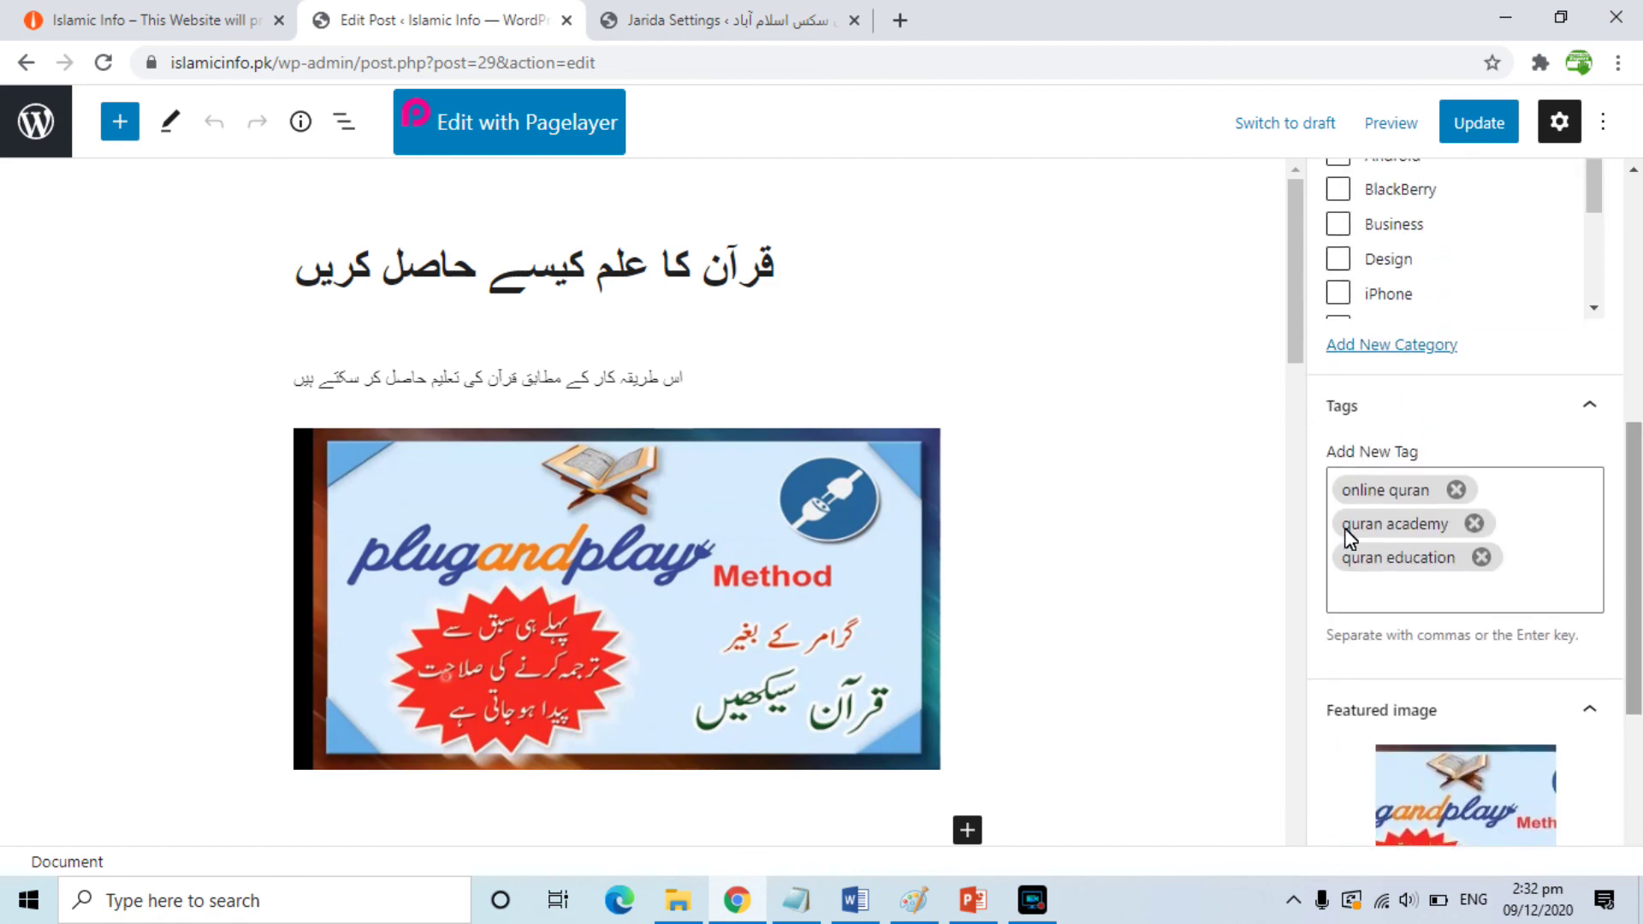
click(27, 63)
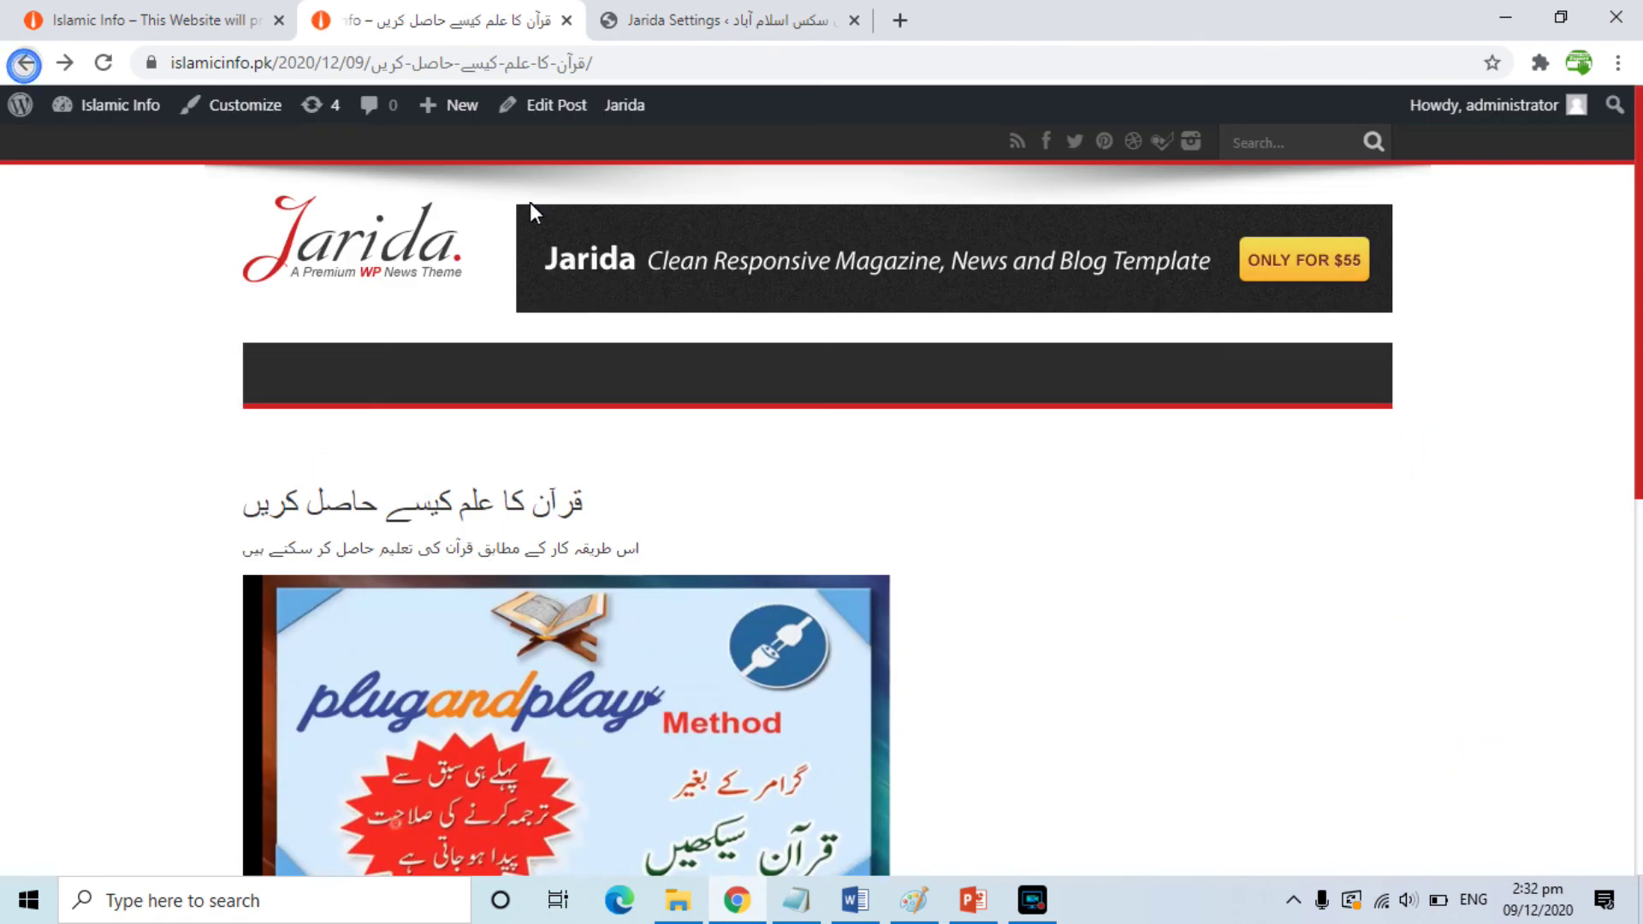
click(26, 62)
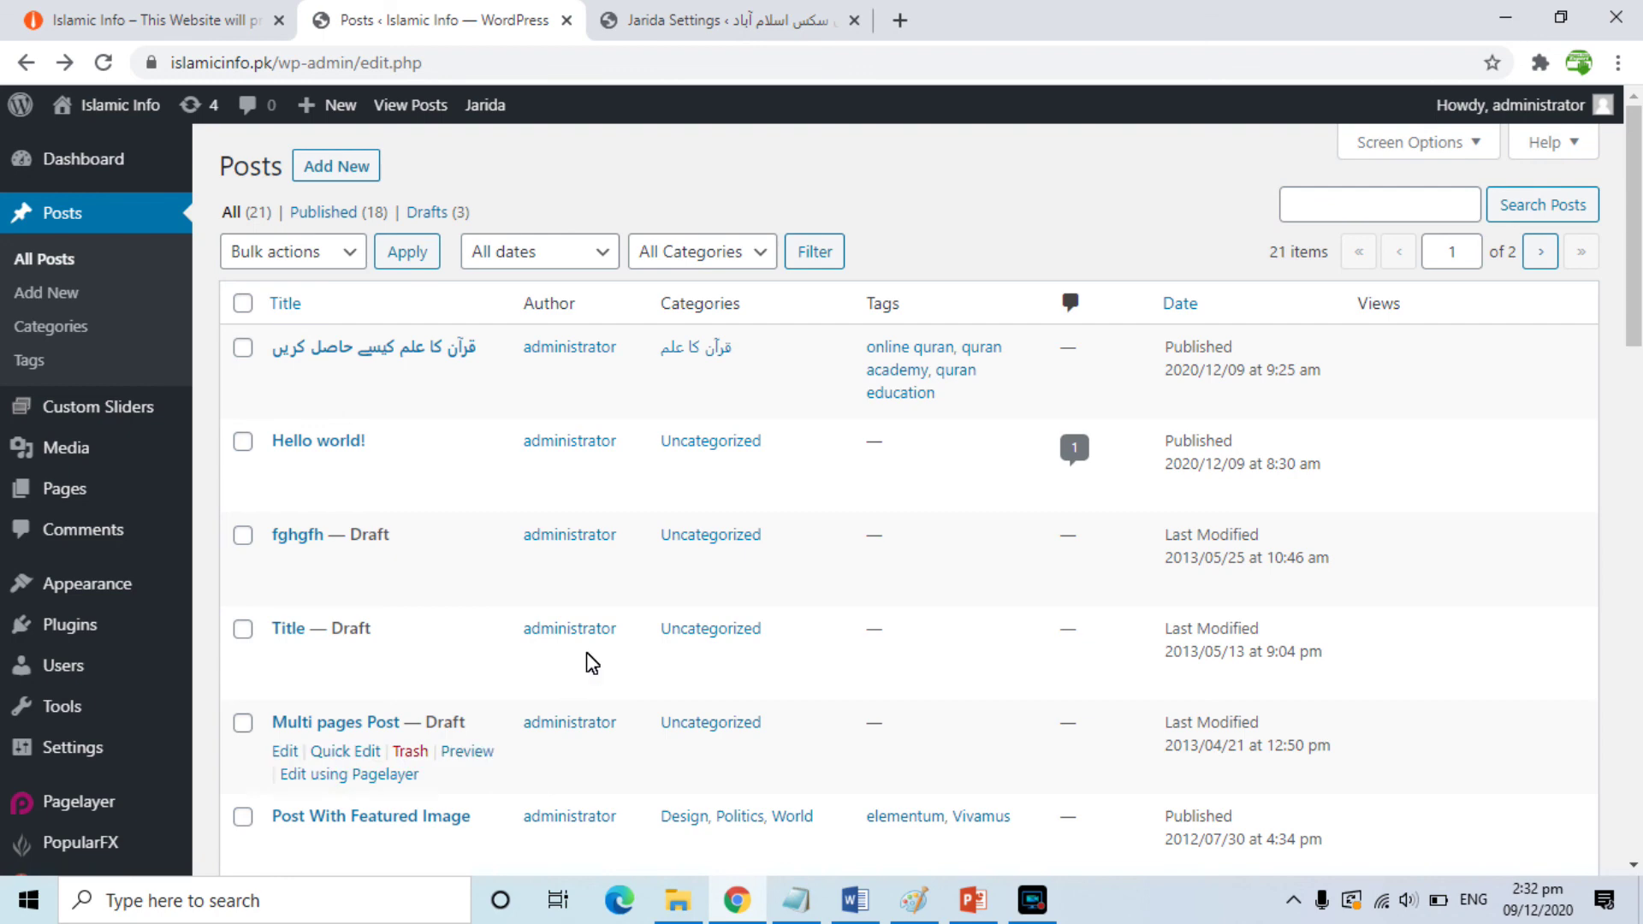
Step: Look through the list of all posts and start another new post
scroll(1631, 323, down, 6)
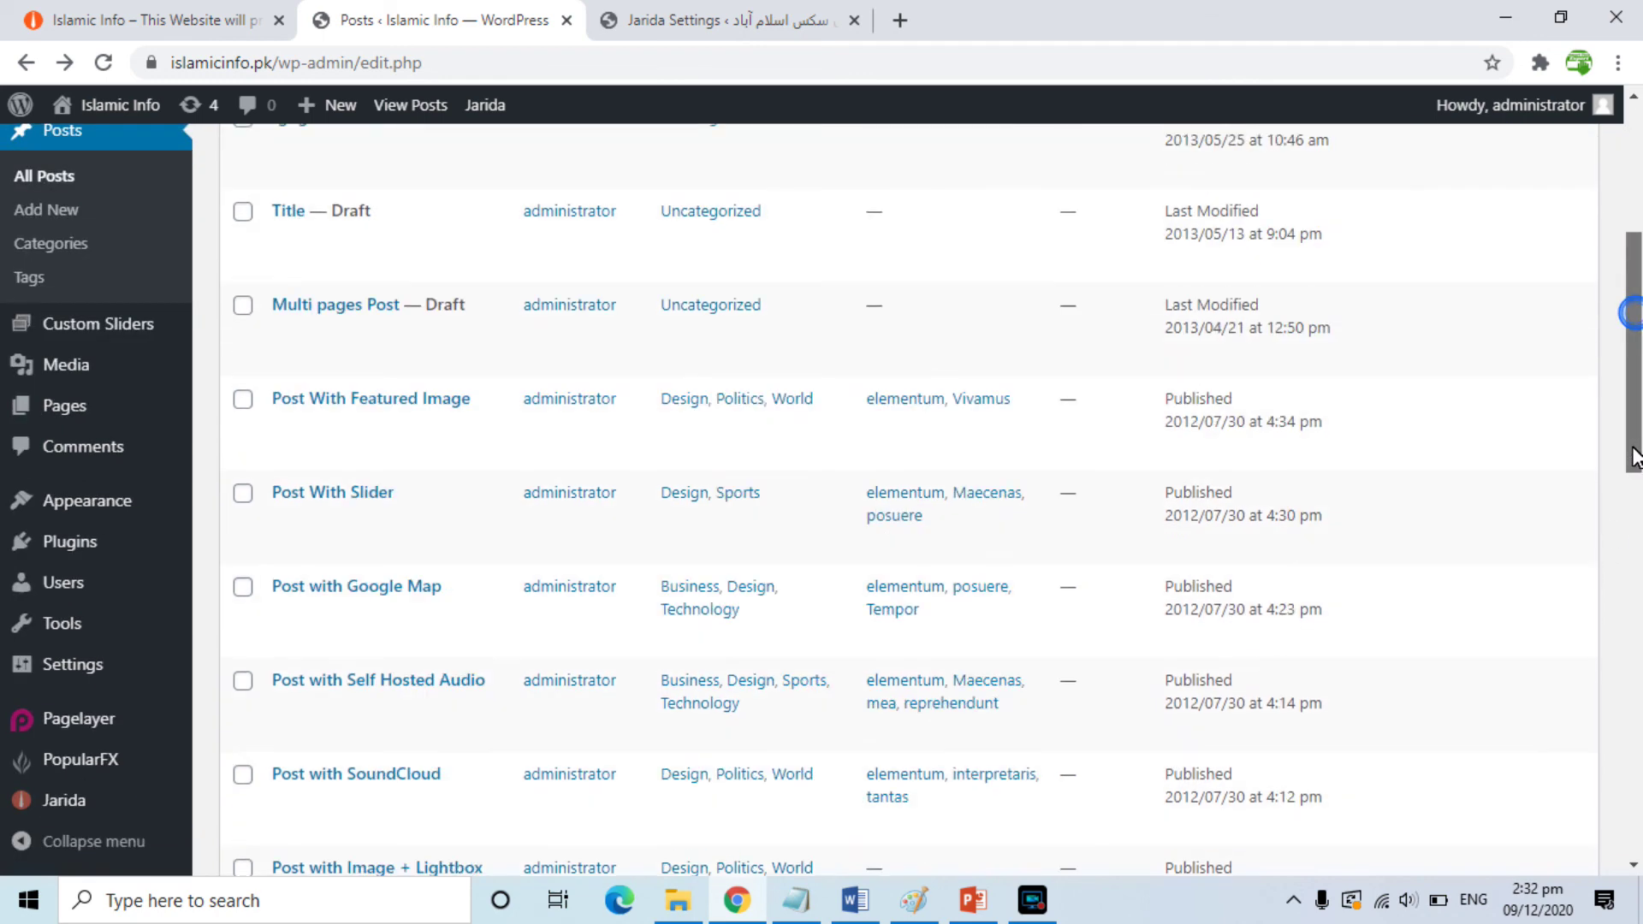
scroll(1589, 325, up, 2)
scroll(1588, 325, up, 5)
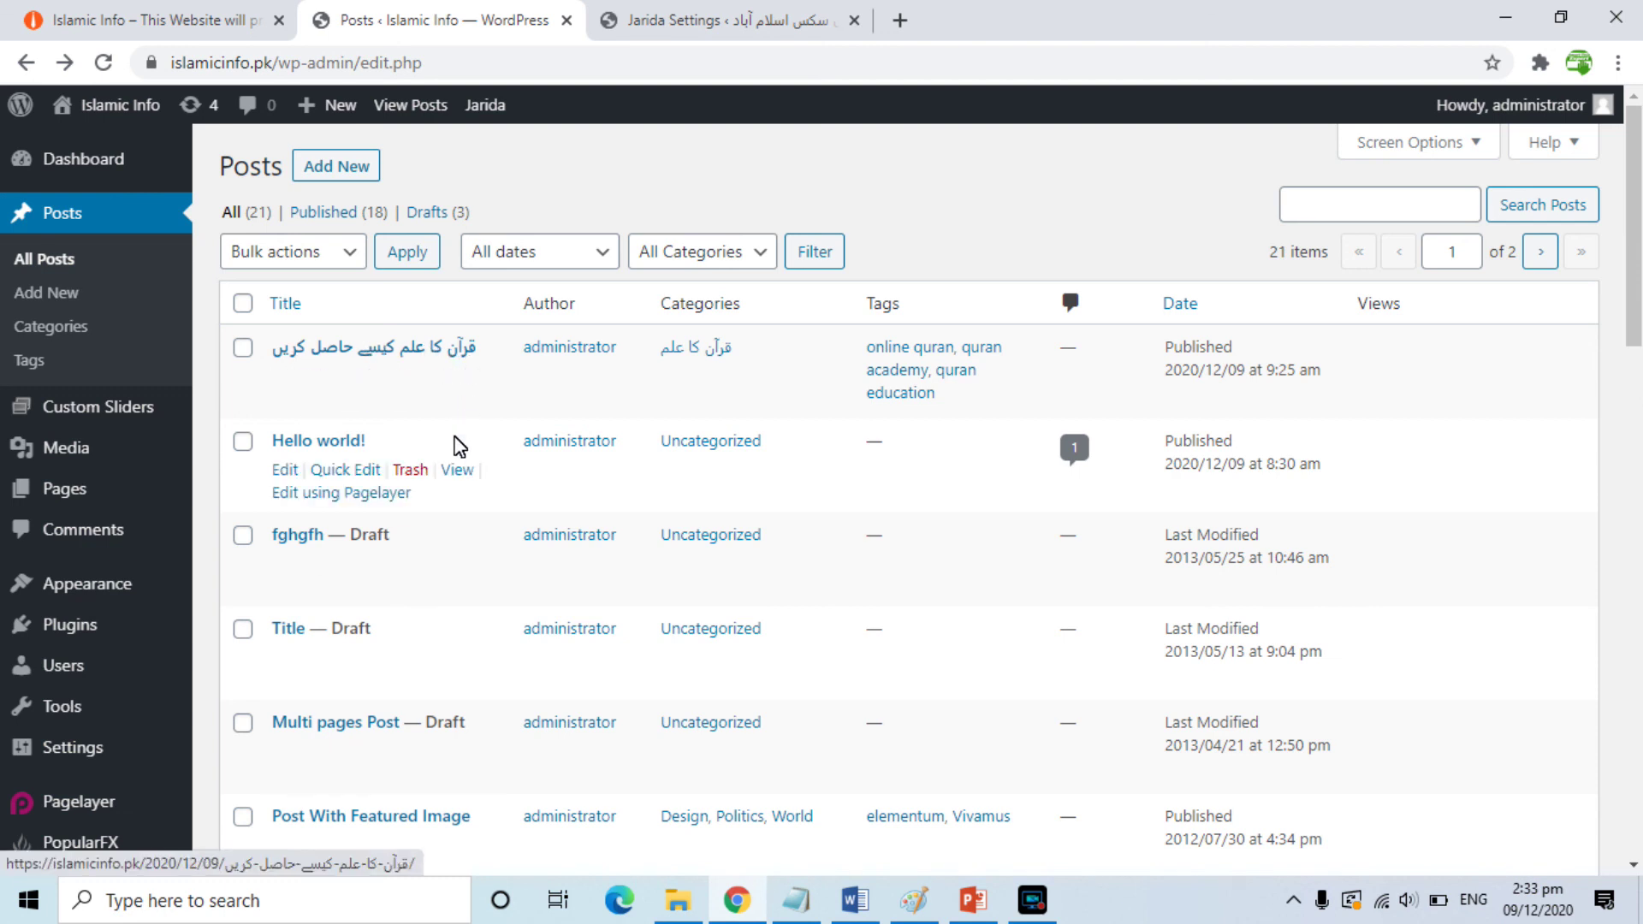
click(341, 166)
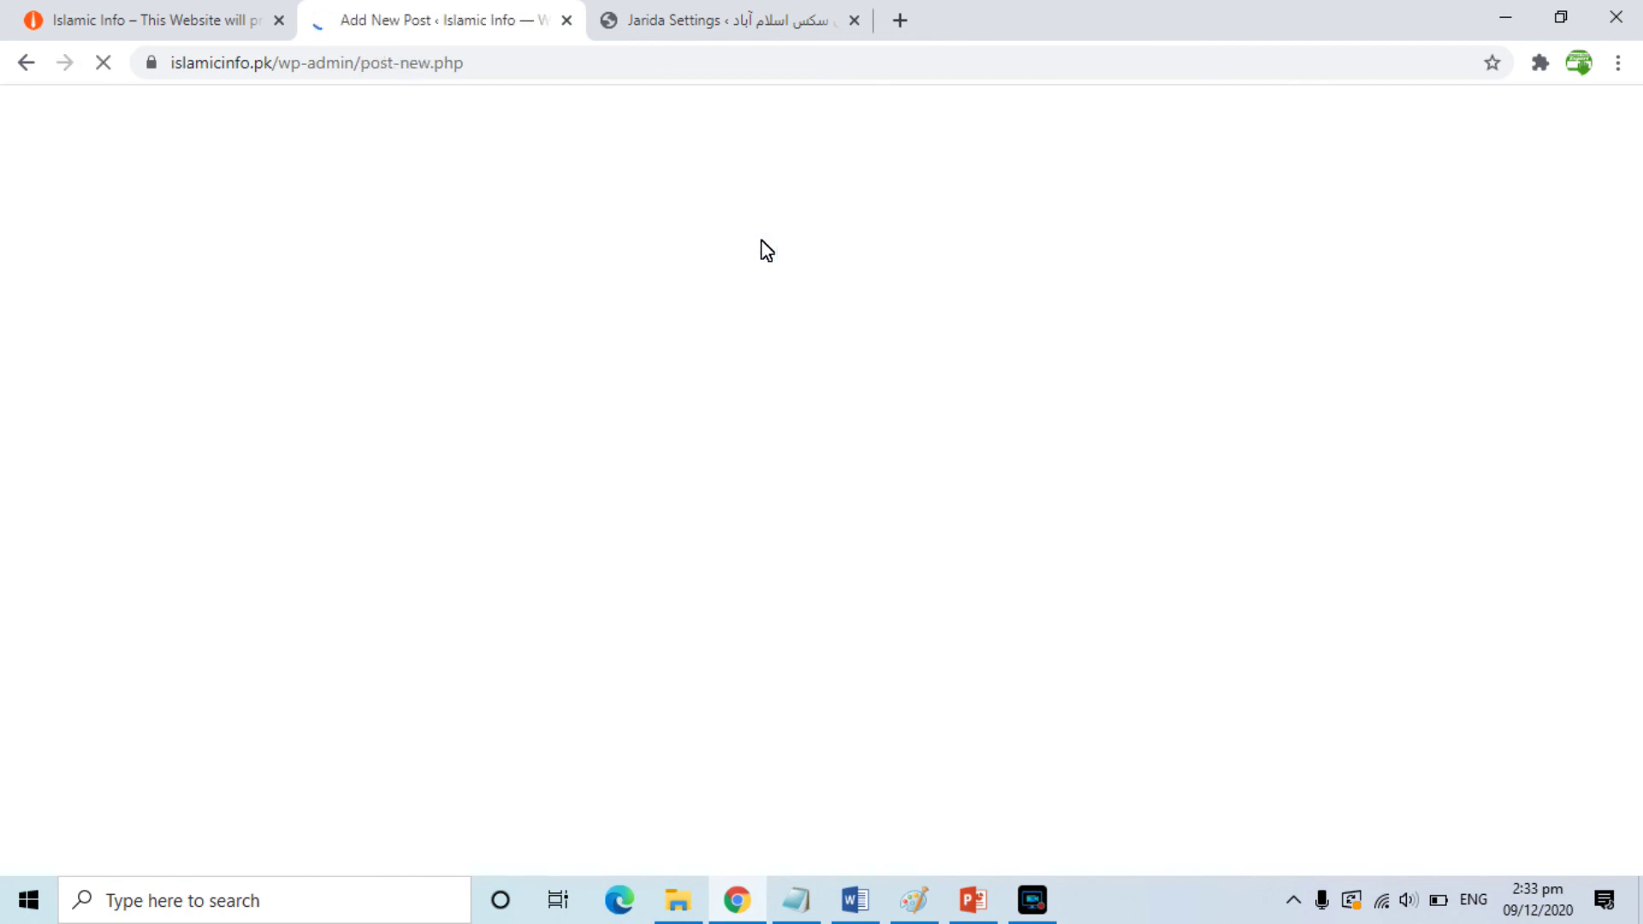